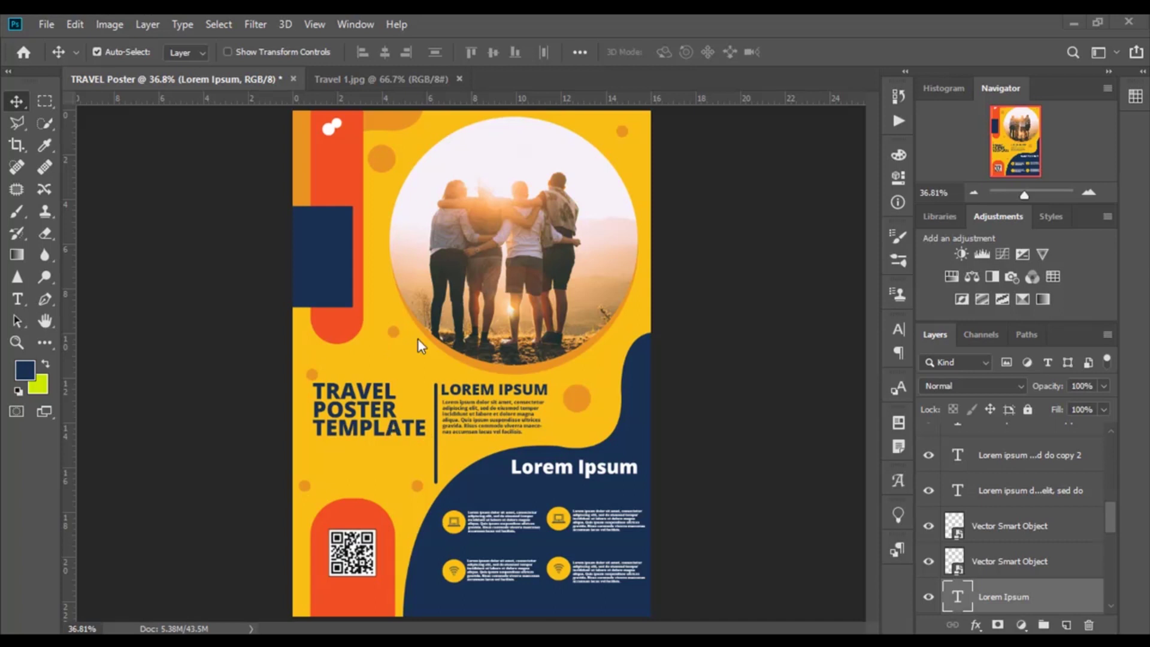
# Set up a new document titled 'TRAVEL Poster' at 1153 × 1630 px and 72 ppi
pyautogui.click(41, 27)
pyautogui.hotkey('ctrl', 'a')
pyautogui.write('T')
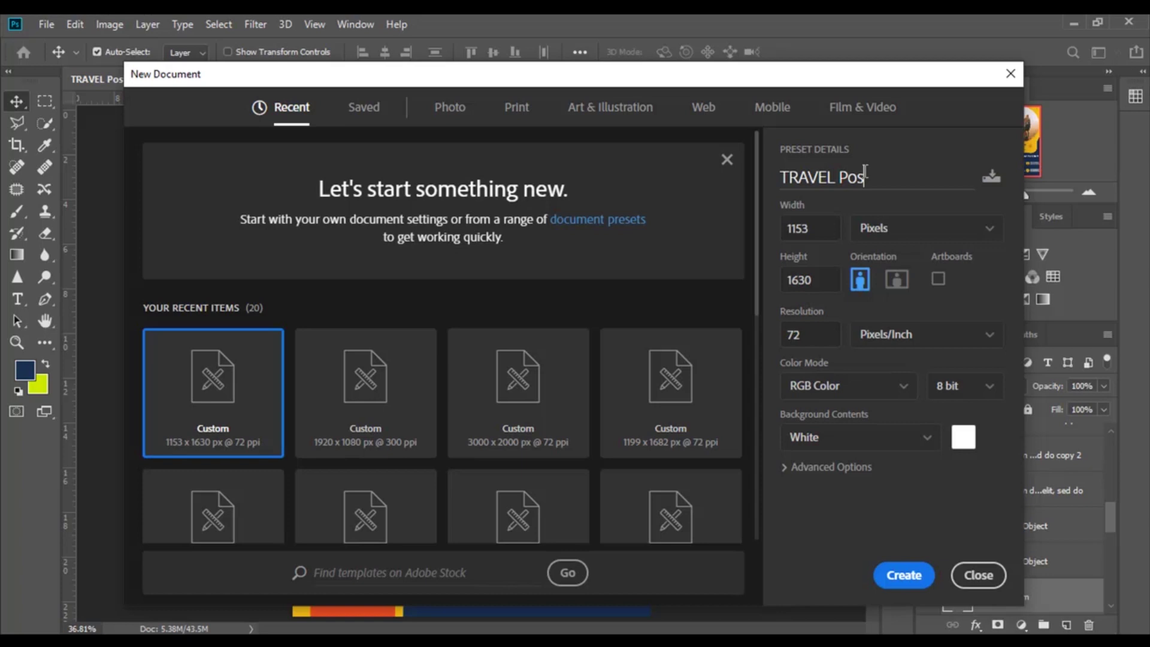
pyautogui.press('Tab')
pyautogui.press('Tab')
pyautogui.press('Tab')
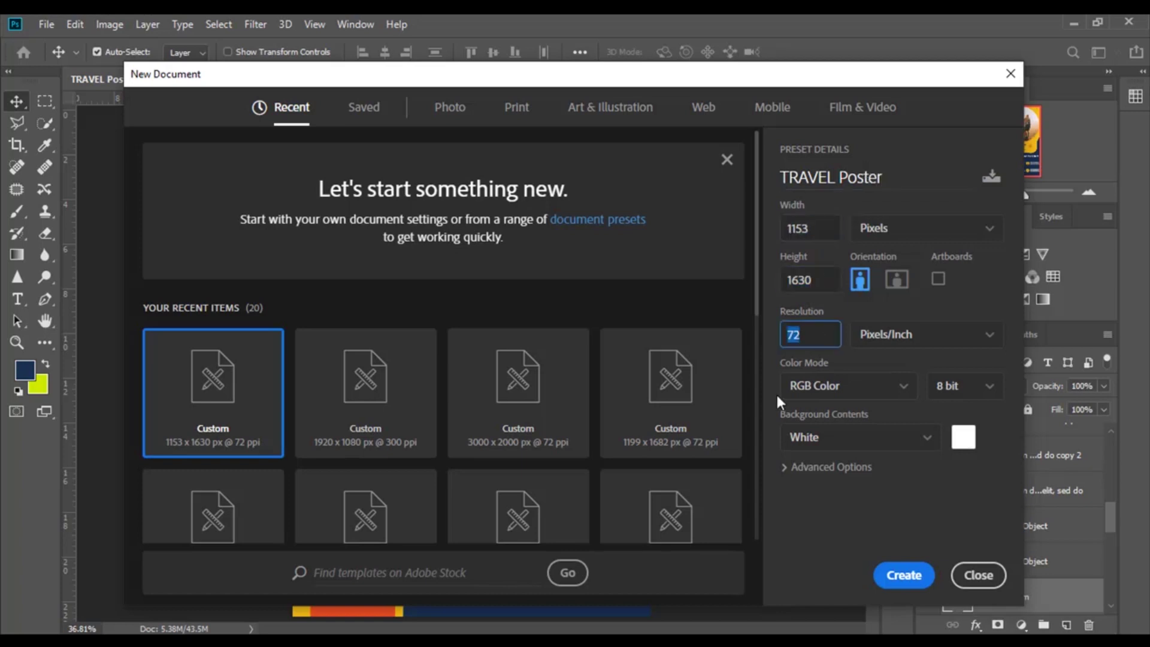
pyautogui.click(909, 583)
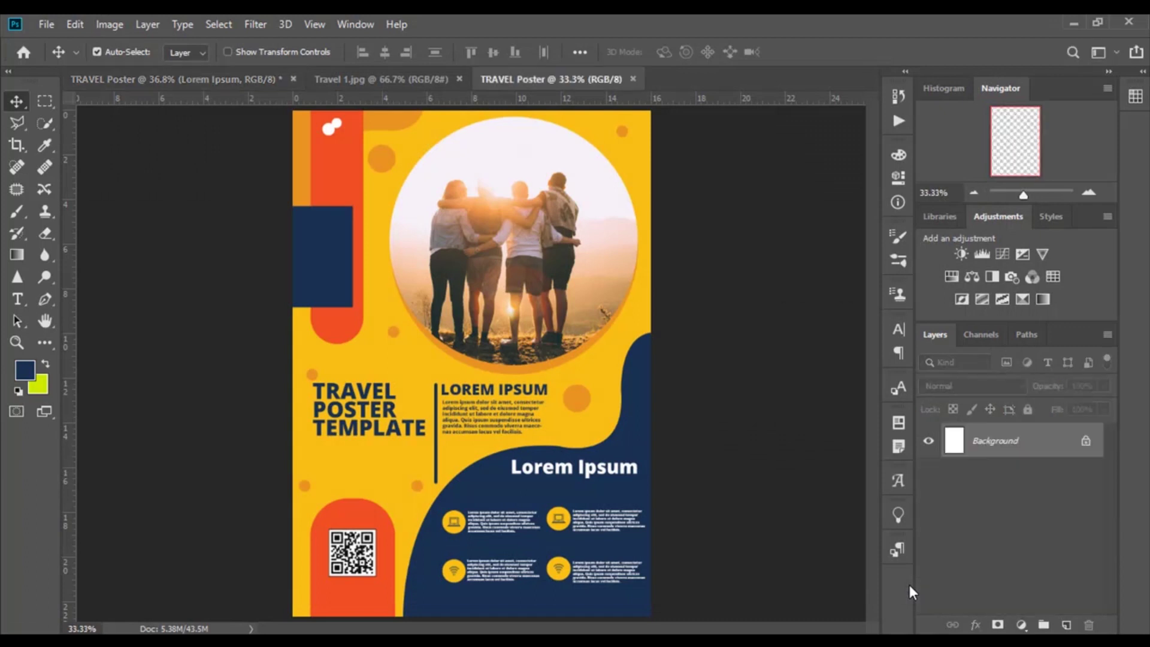
# Unlock the background and draw a full-page rectangle filled with yellow
pyautogui.click(1085, 443)
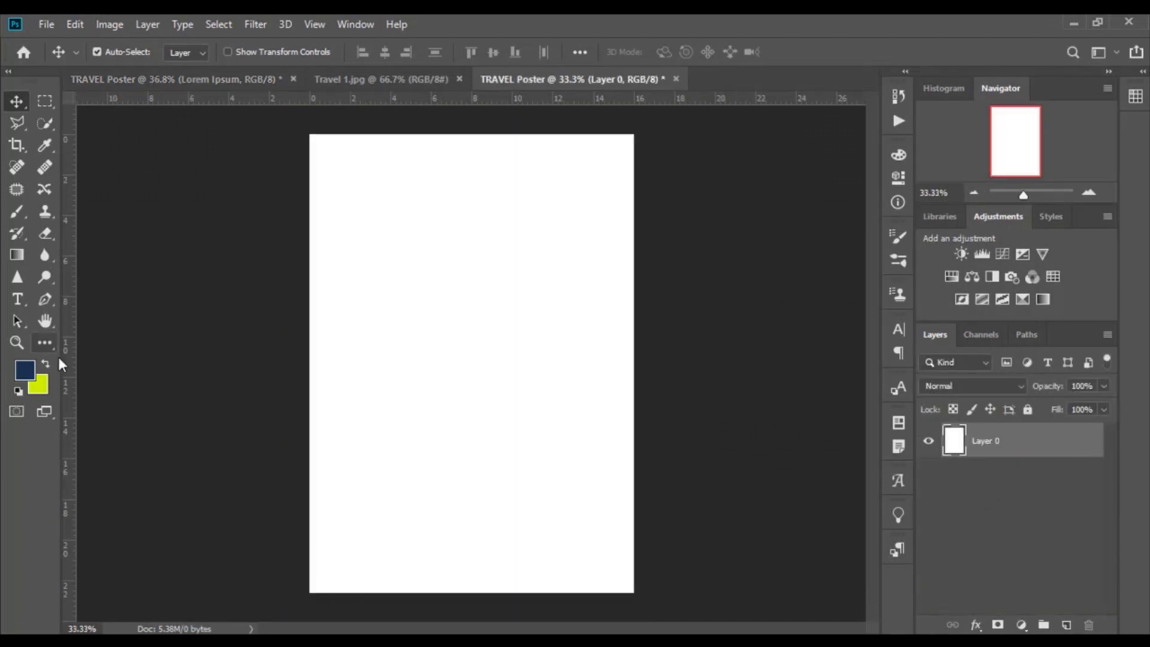
pyautogui.press('u')
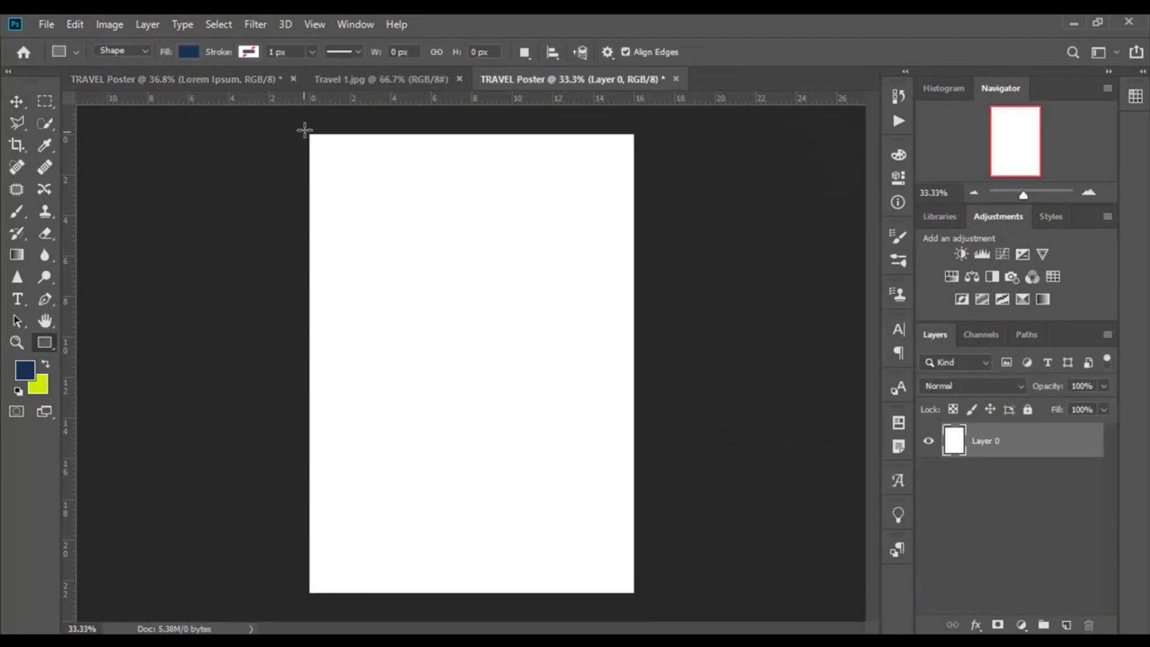
pyautogui.moveTo(305, 130); pyautogui.dragTo(636, 595)
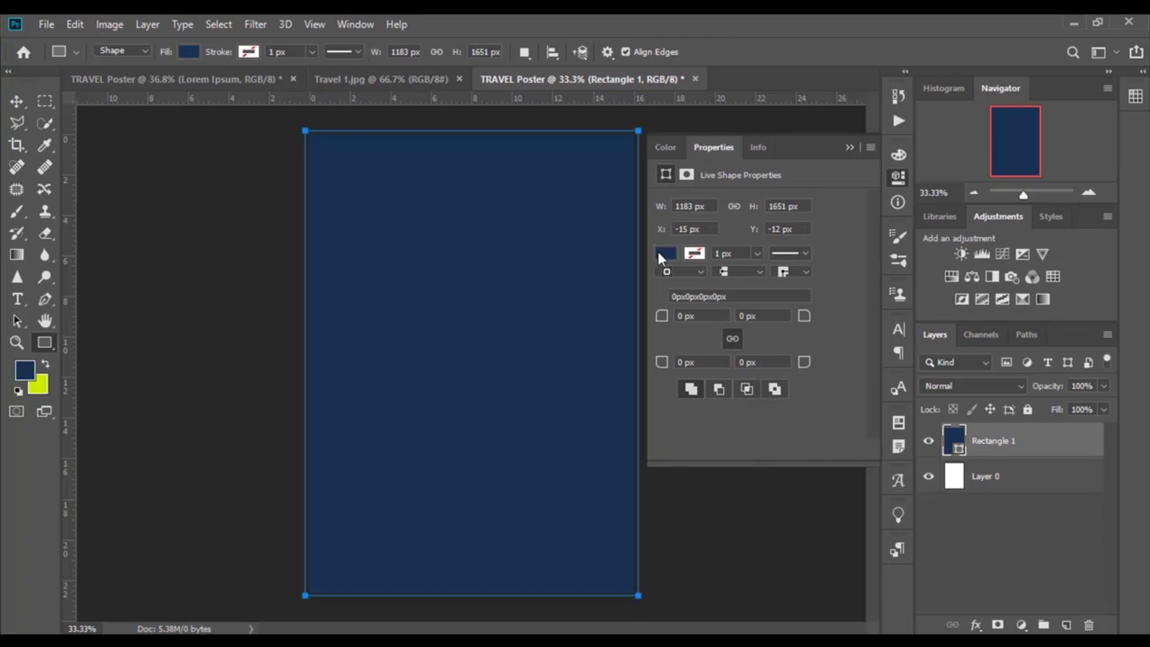
pyautogui.click(659, 253)
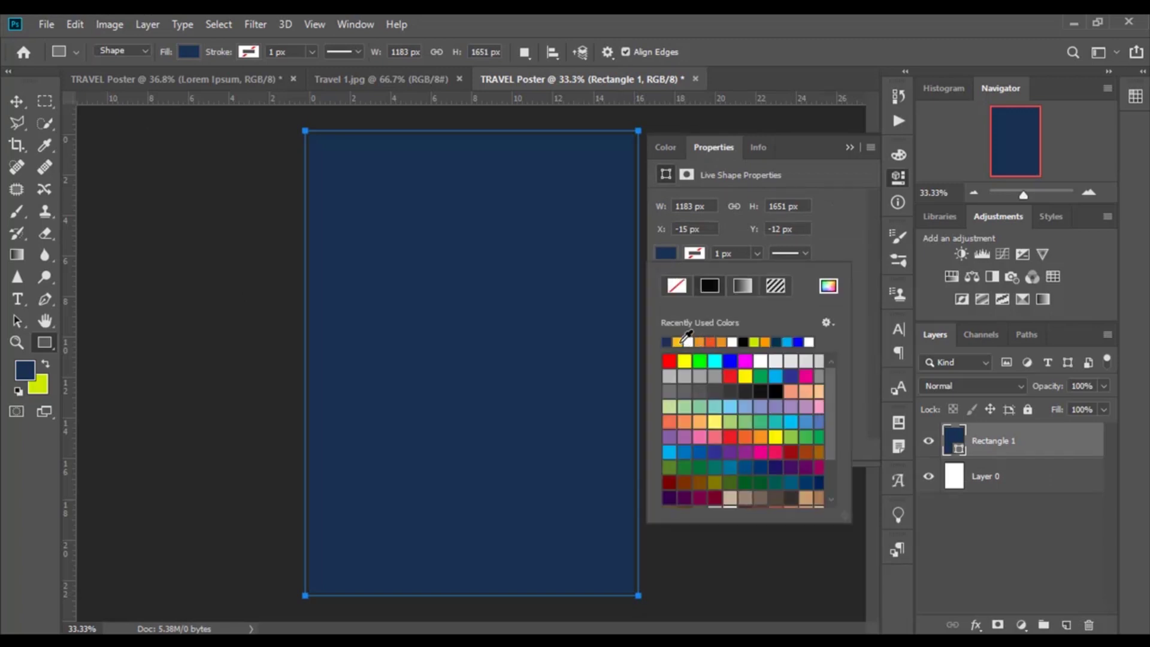
pyautogui.click(680, 342)
pyautogui.click(839, 145)
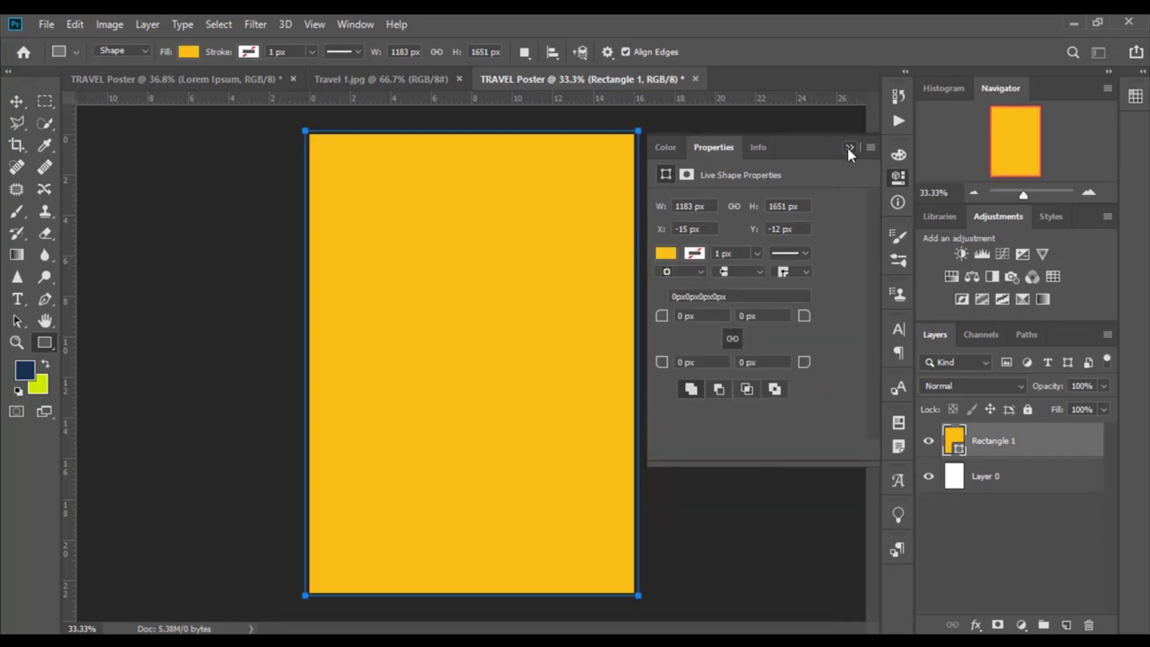
pyautogui.click(849, 146)
# Delete the white Layer 0 so only the yellow rectangle remains
pyautogui.click(16, 101)
pyautogui.click(1013, 479)
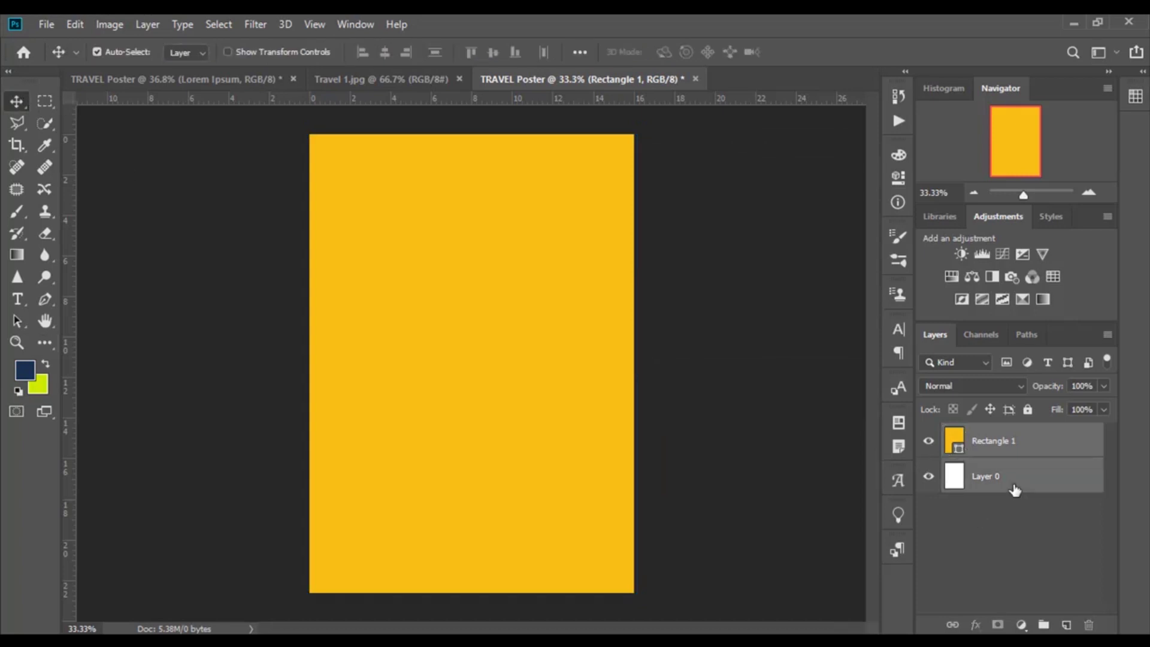
pyautogui.press('Delete')
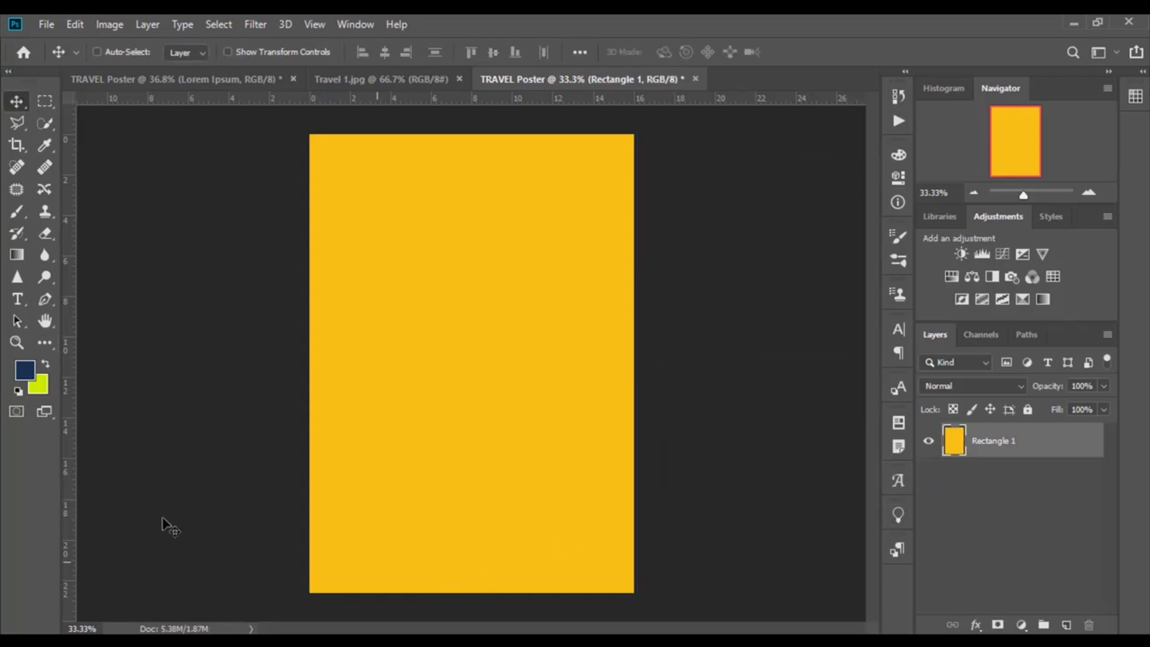
# Pen-draw a curved navy wave rising from below the page to the right edge
pyautogui.click(45, 299)
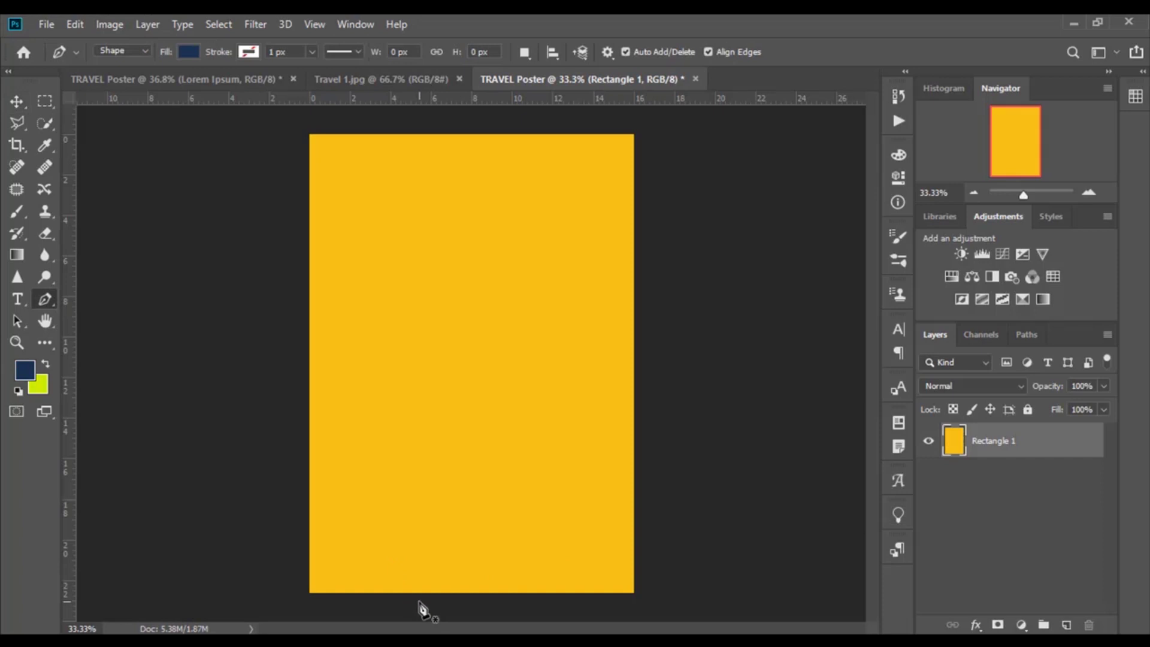
pyautogui.click(399, 598)
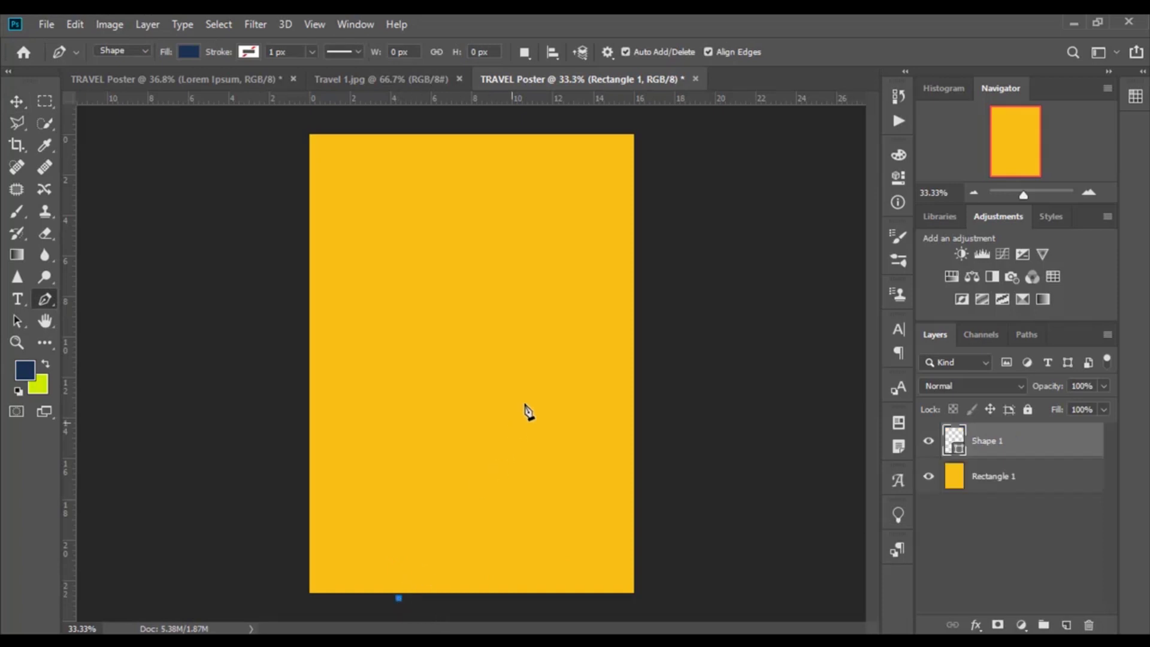
pyautogui.moveTo(534, 383)
pyautogui.mouseDown()
pyautogui.moveTo(692, 398)
pyautogui.moveTo(668, 395)
pyautogui.moveTo(677, 409)
pyautogui.mouseUp()
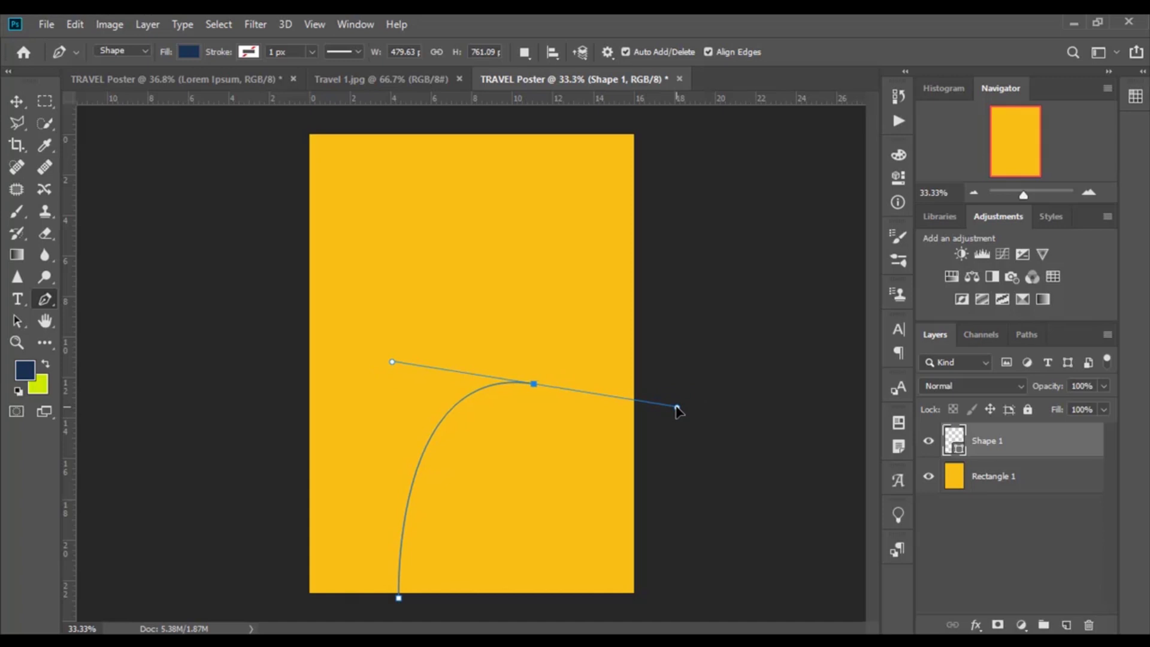
pyautogui.keyDown('alt'); pyautogui.click(534, 383); pyautogui.keyUp('alt')
pyautogui.scroll(2, 608, 410)
pyautogui.hscroll(3, 605, 393)
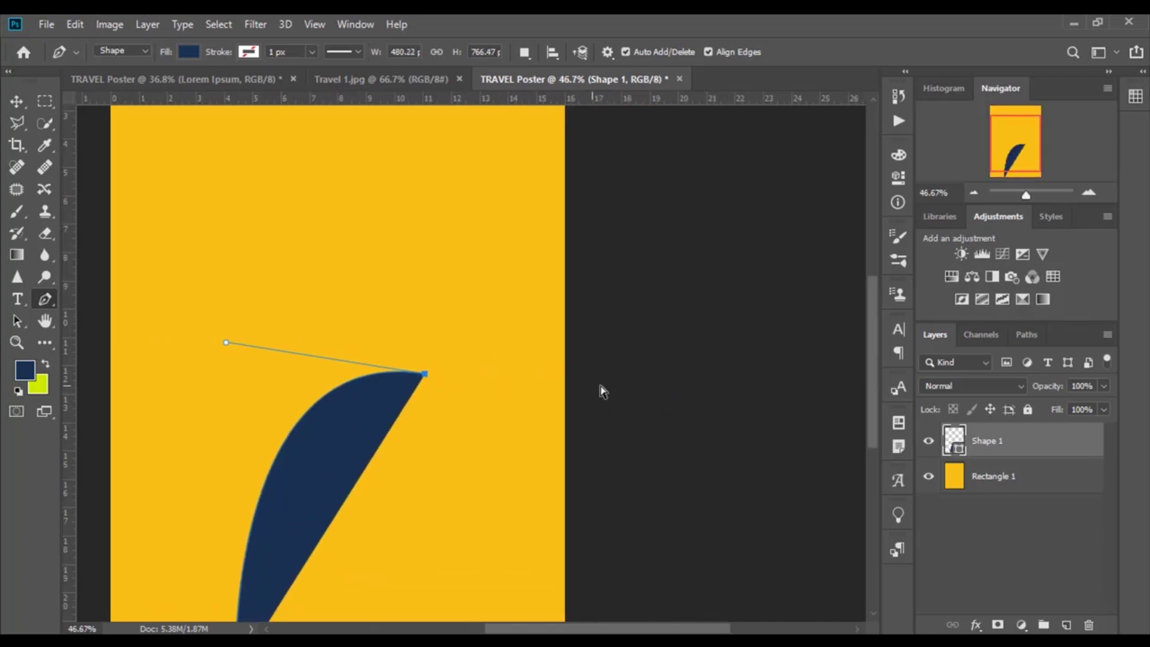
pyautogui.hscroll(1, 538, 389)
pyautogui.moveTo(497, 352); pyautogui.dragTo(503, 283)
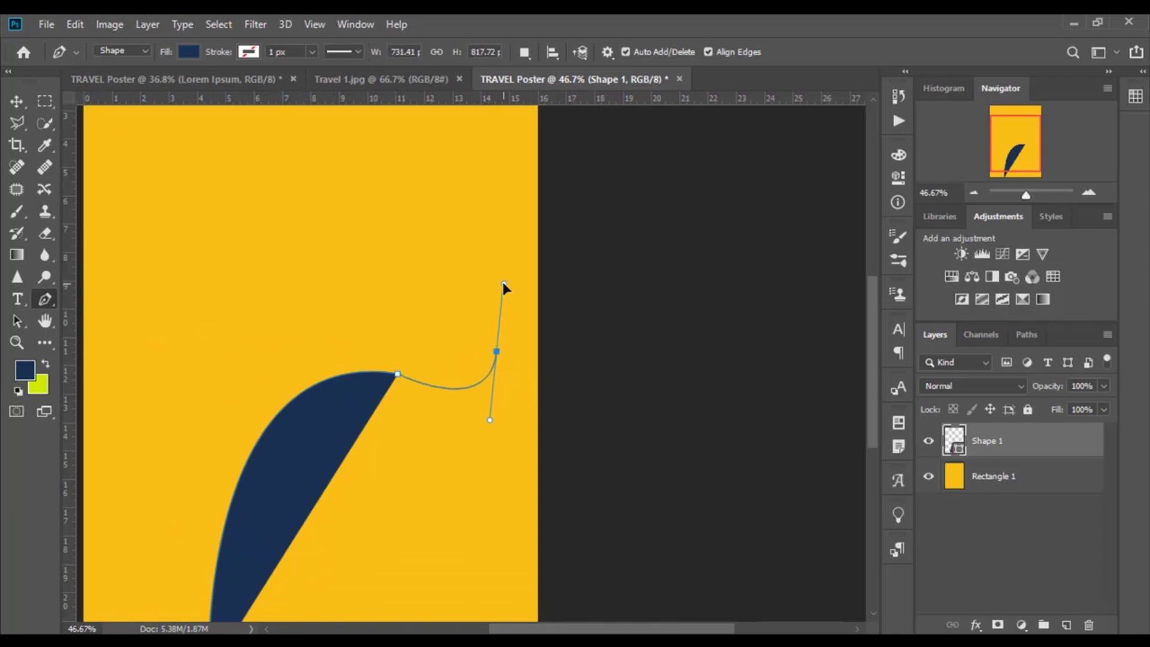
pyautogui.moveTo(502, 282); pyautogui.dragTo(497, 283)
pyautogui.moveTo(497, 282); pyautogui.dragTo(497, 282)
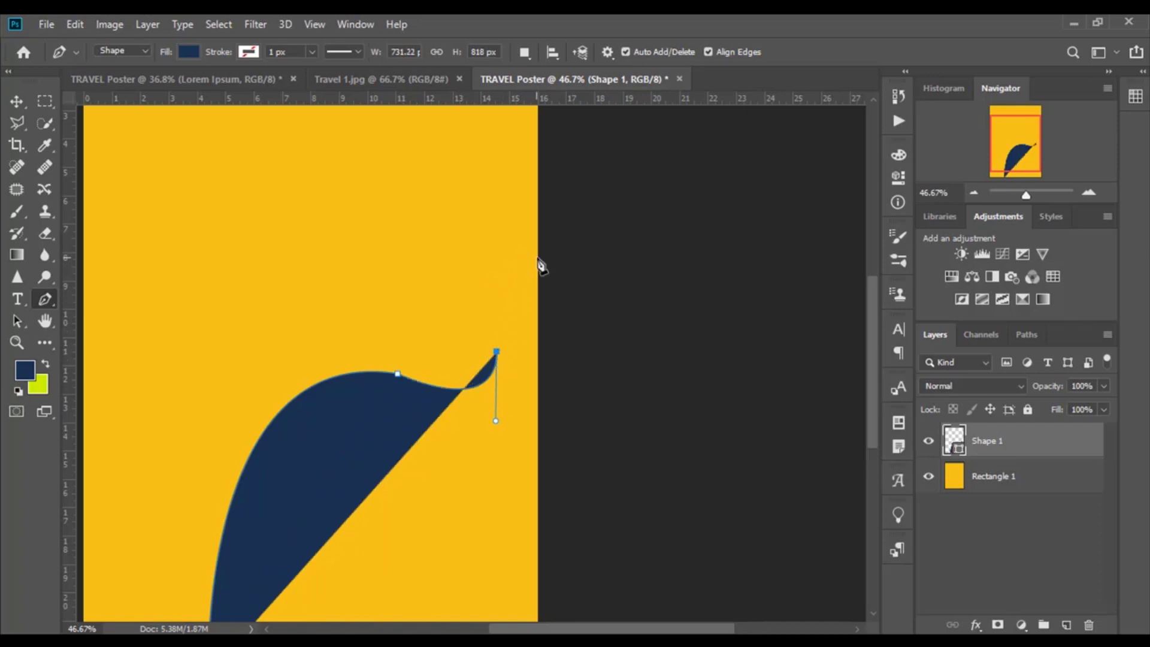
pyautogui.moveTo(542, 240)
pyautogui.mouseDown()
pyautogui.moveTo(605, 249)
pyautogui.moveTo(580, 244)
pyautogui.mouseUp()
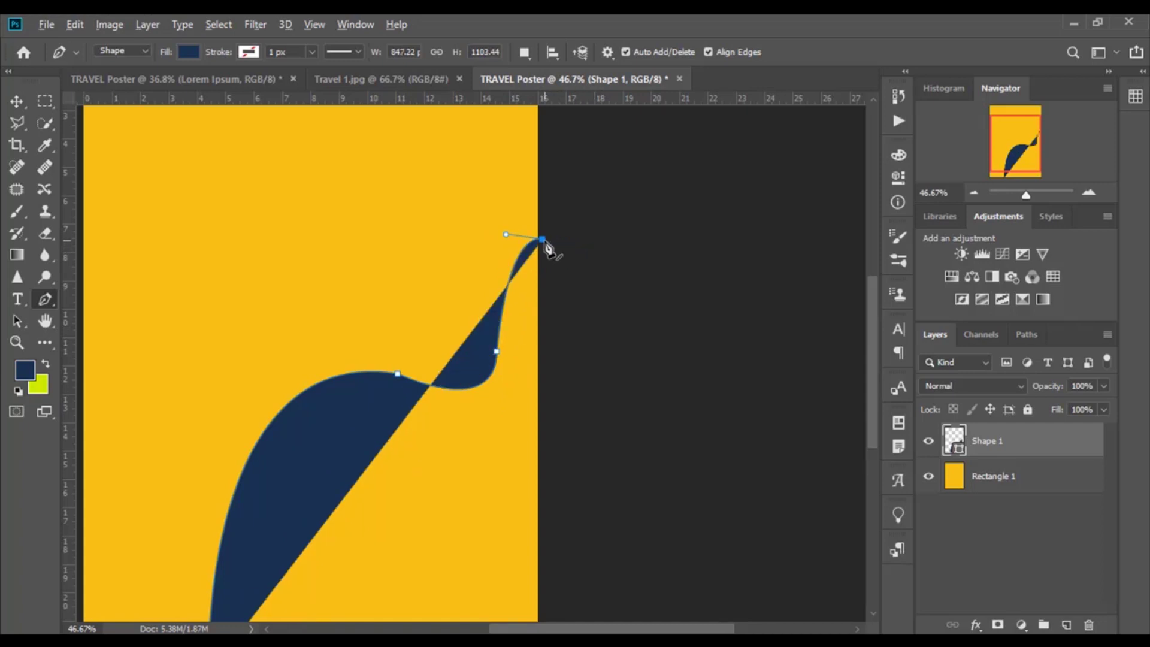
# Close the wave shape with corner points along the bottom of the page
pyautogui.scroll(-3, 547, 269)
pyautogui.scroll(-2, 547, 321)
pyautogui.hscroll(-2, 413, 569)
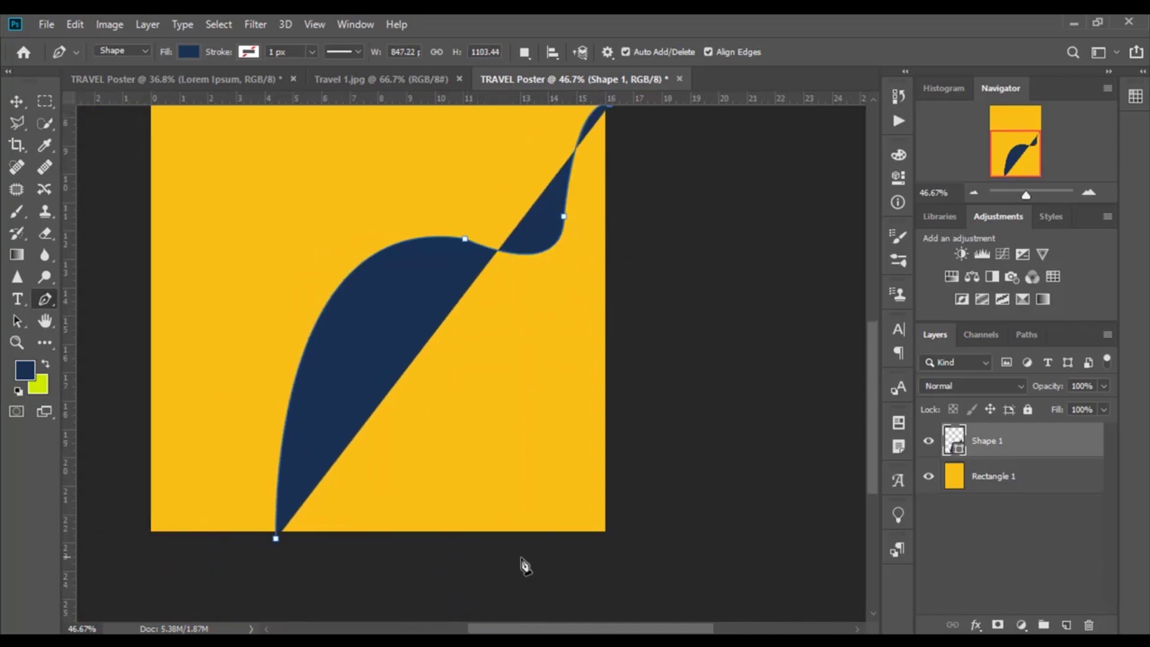
pyautogui.click(610, 565)
pyautogui.click(271, 565)
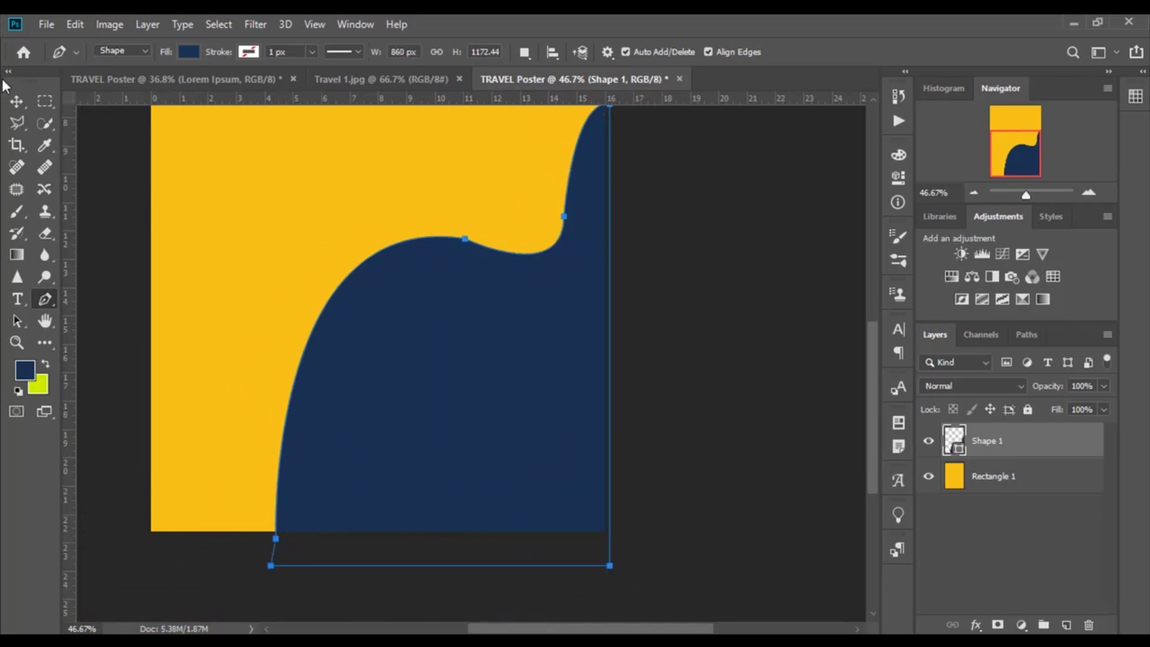
pyautogui.click(17, 101)
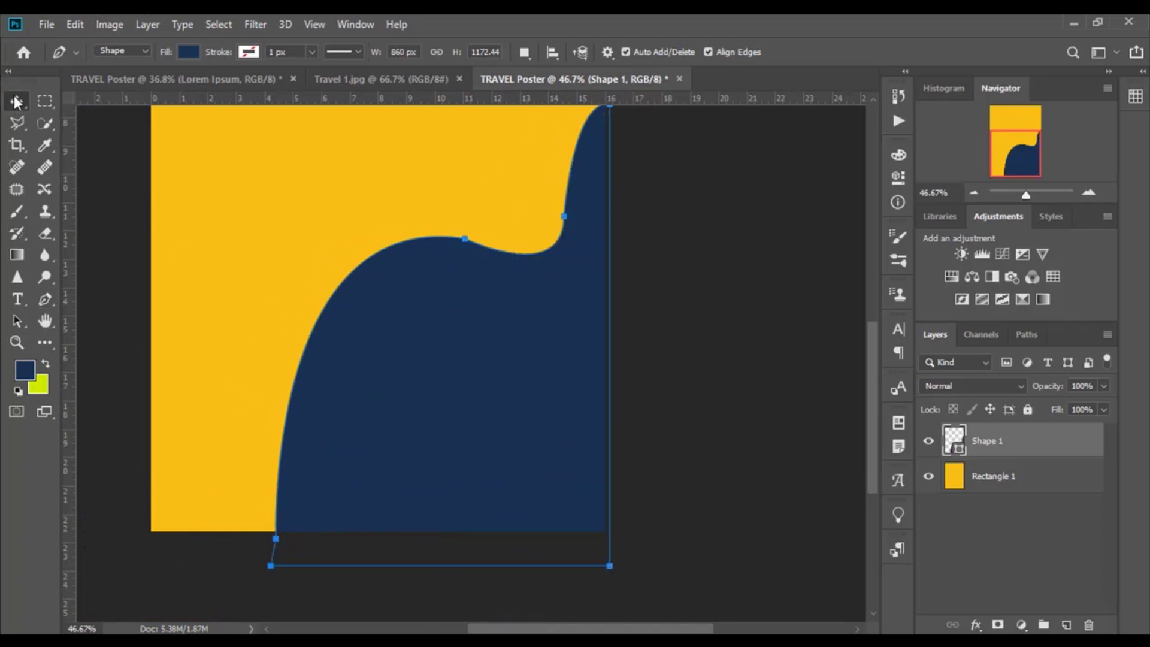
# Rasterize the navy wave shape layer
pyautogui.click(666, 353)
pyautogui.scroll(2, 606, 395)
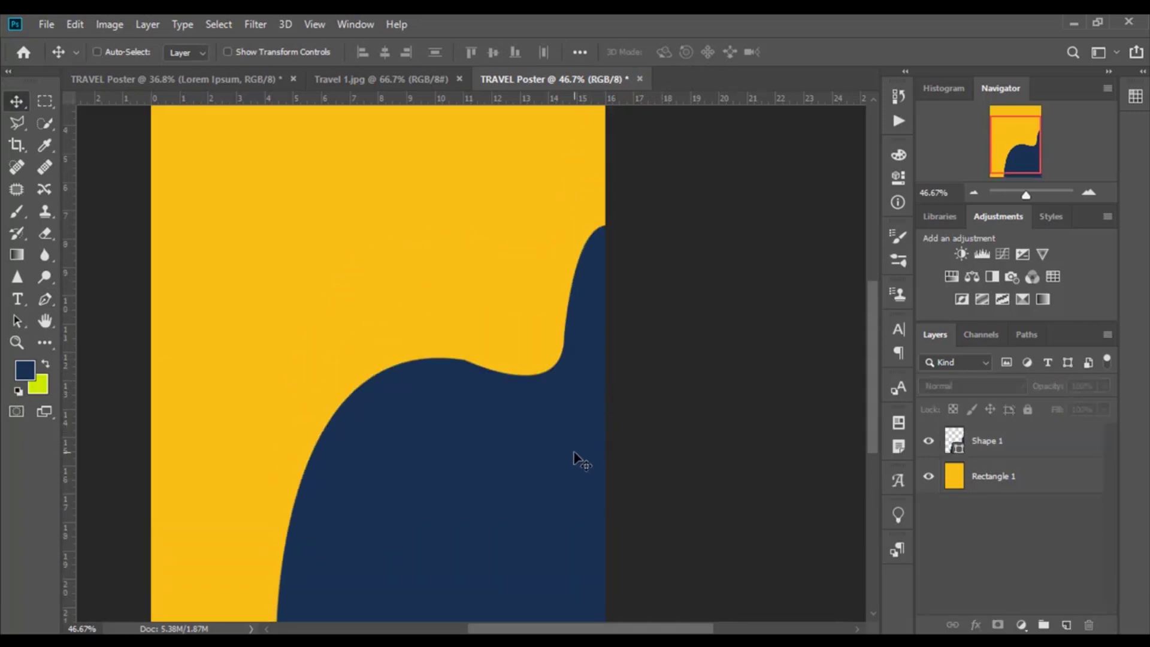
pyautogui.scroll(-1, 581, 461)
pyautogui.scroll(1, 575, 487)
pyautogui.scroll(1, 518, 526)
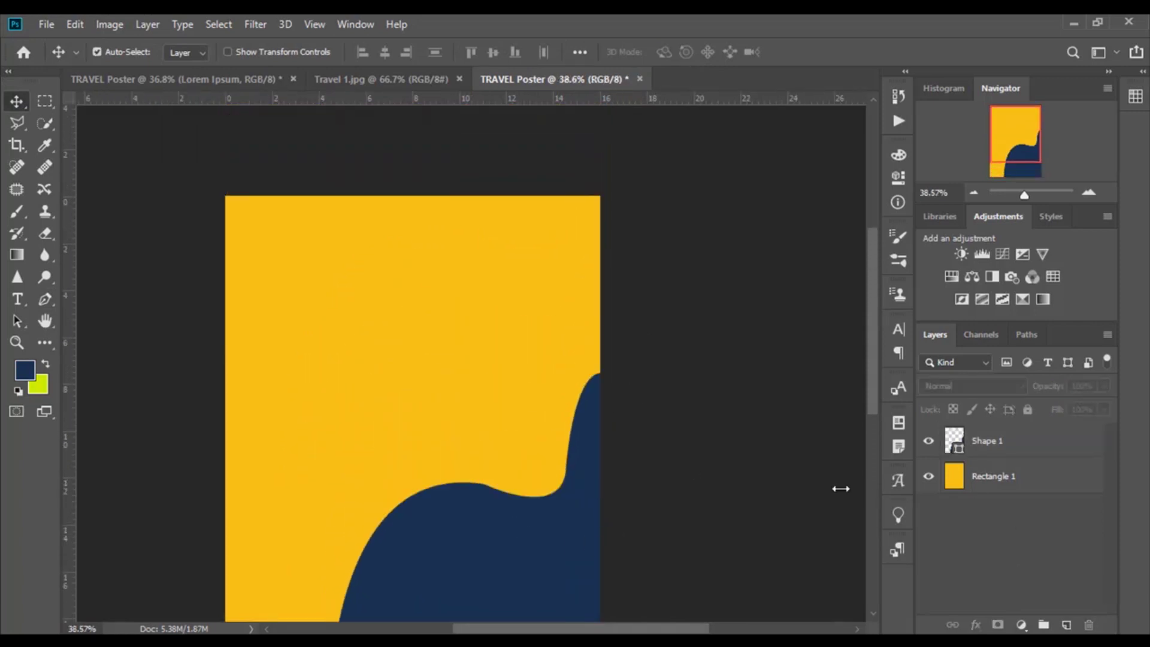
pyautogui.rightClick(1004, 445)
pyautogui.click(832, 266)
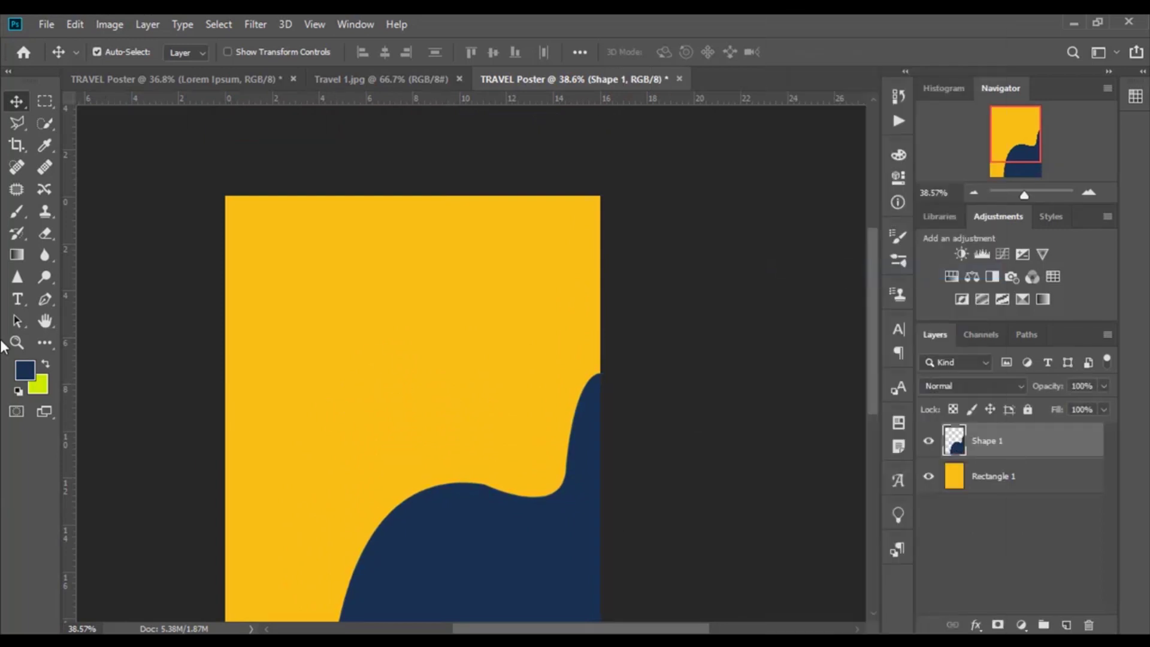
# Draw a large orange ellipse at the top of the page and shift it right
pyautogui.click(36, 342)
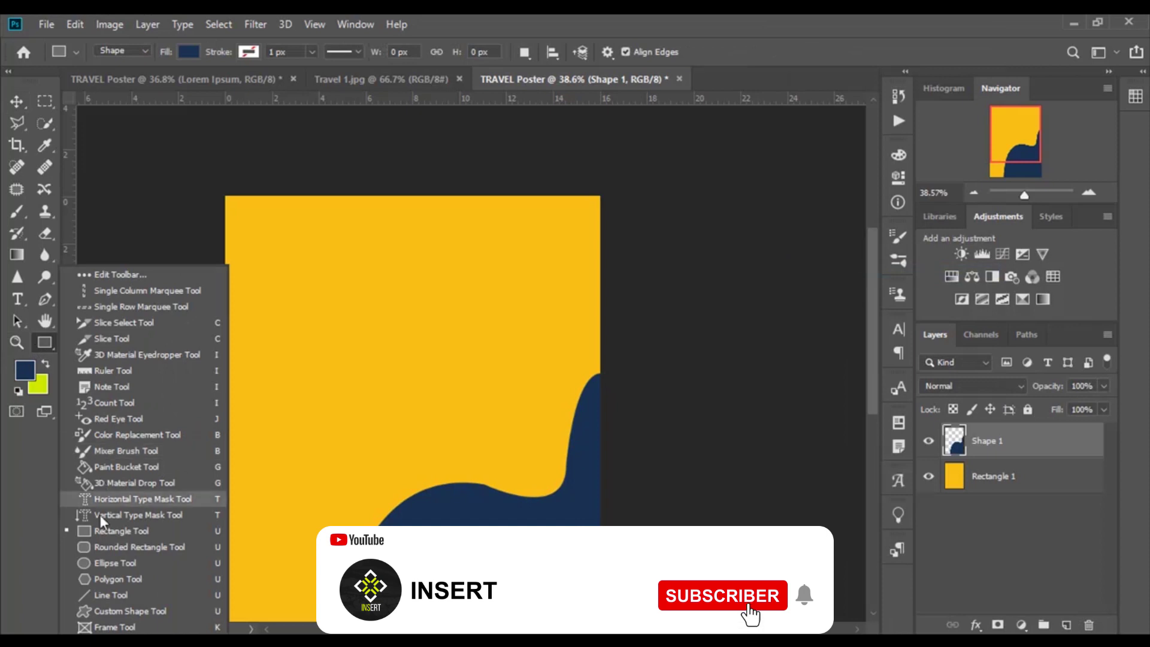
pyautogui.click(114, 562)
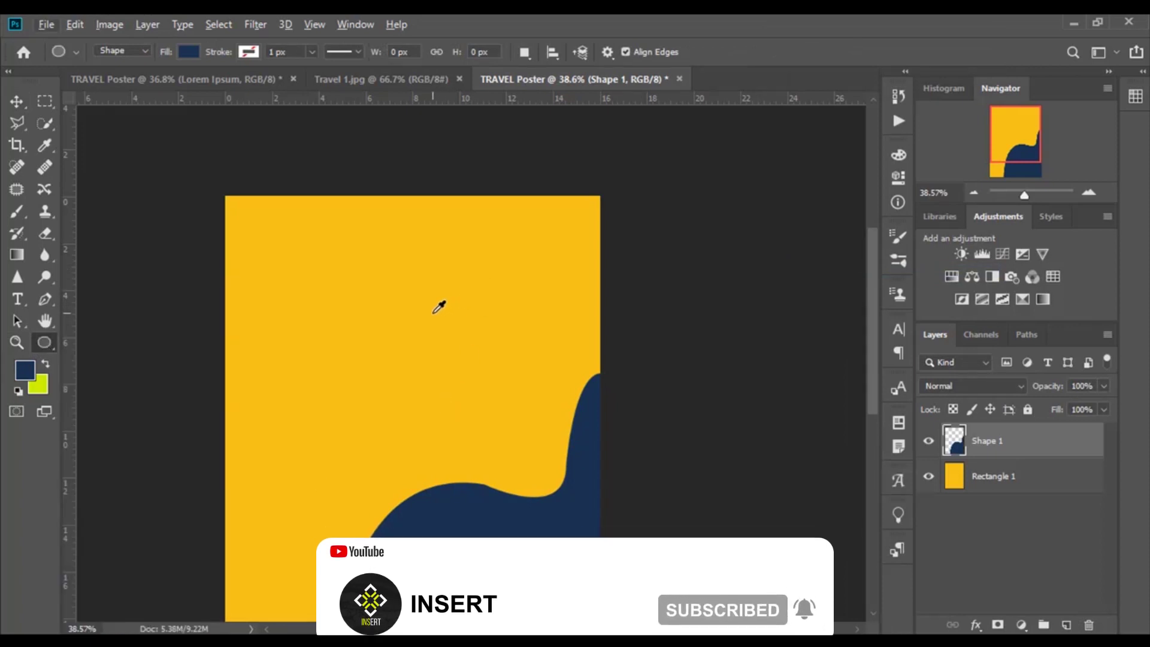
pyautogui.moveTo(423, 313); pyautogui.dragTo(542, 533)
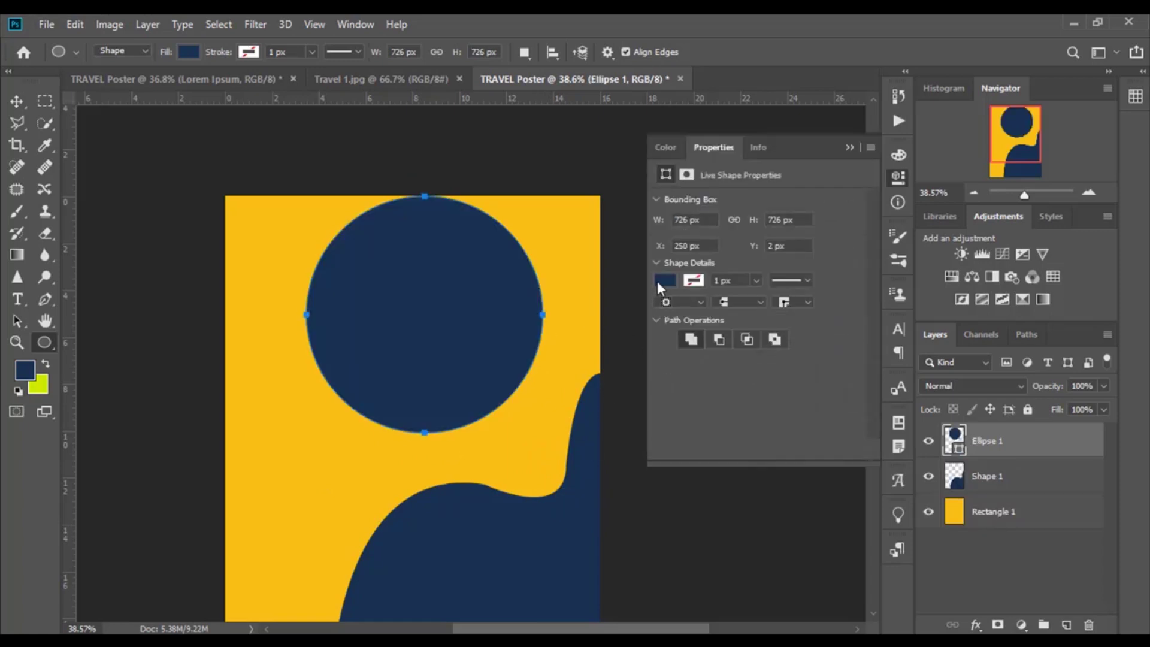
pyautogui.click(661, 281)
pyautogui.click(699, 368)
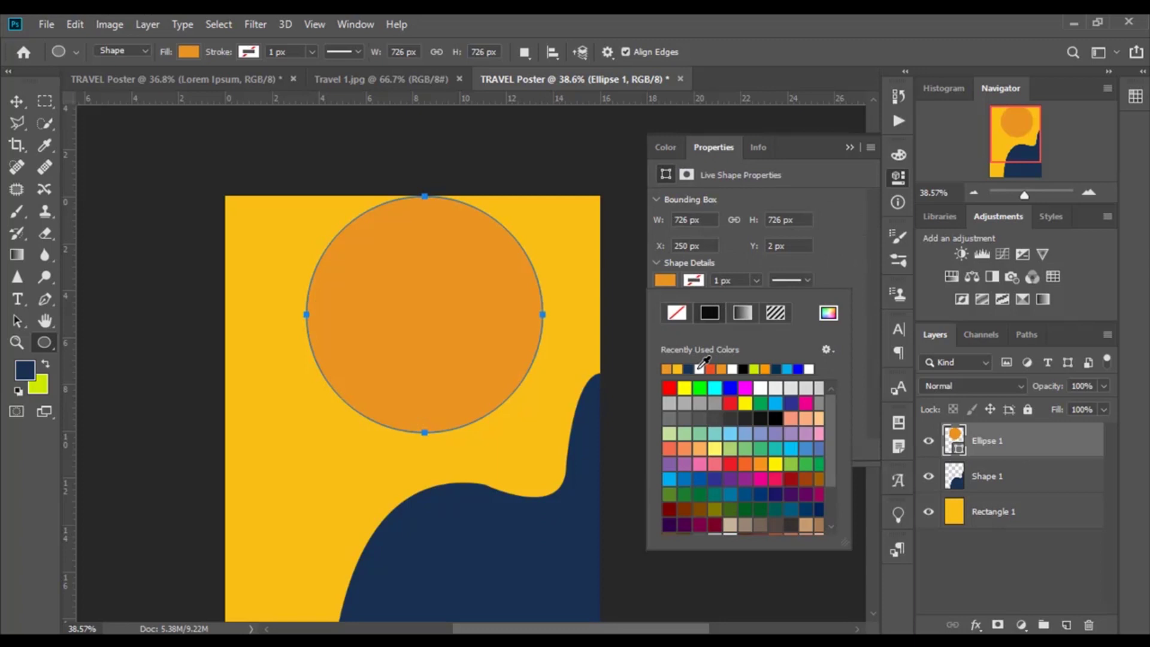
pyautogui.click(849, 147)
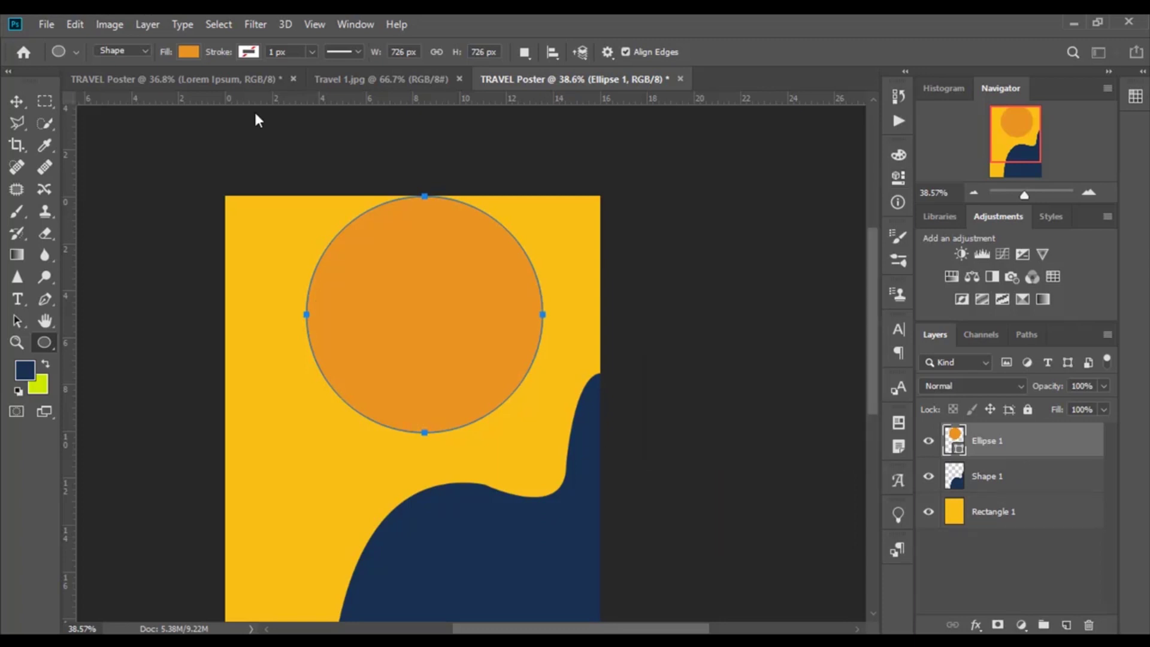
pyautogui.click(16, 100)
pyautogui.moveTo(459, 329); pyautogui.dragTo(505, 329)
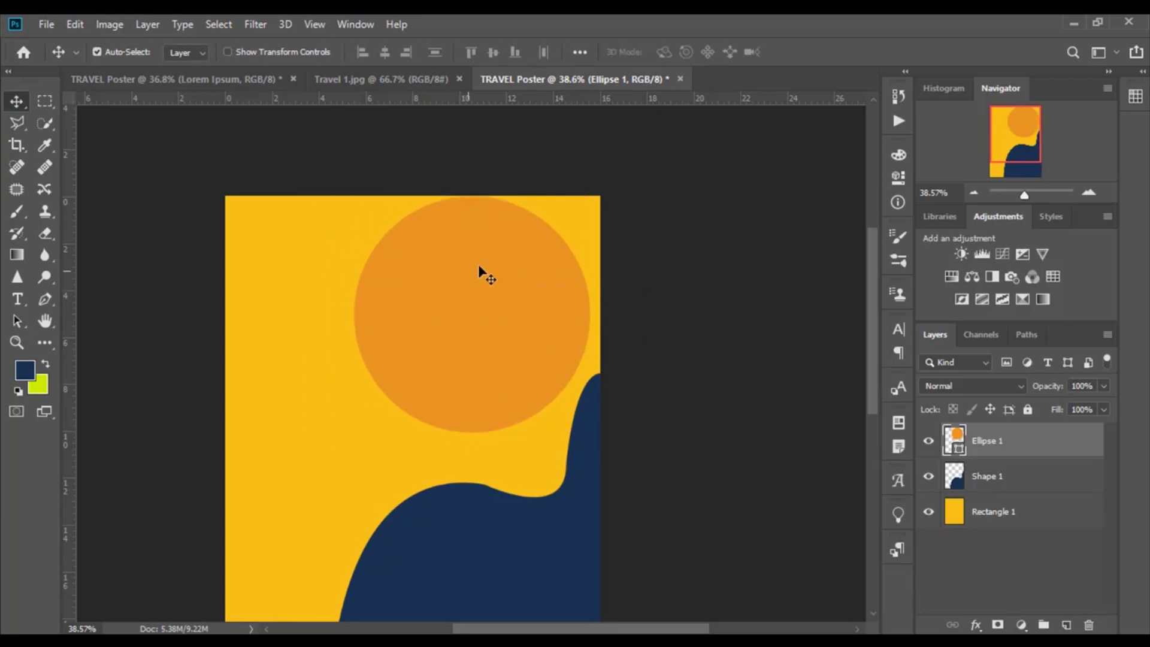
# Duplicate the orange circle and clip the travel photo inside the copy
pyautogui.hotkey('ctrl', 'j')
pyautogui.moveTo(1045, 465)
pyautogui.mouseDown()
pyautogui.moveTo(426, 95)
pyautogui.moveTo(550, 79)
pyautogui.moveTo(485, 324)
pyautogui.mouseUp()
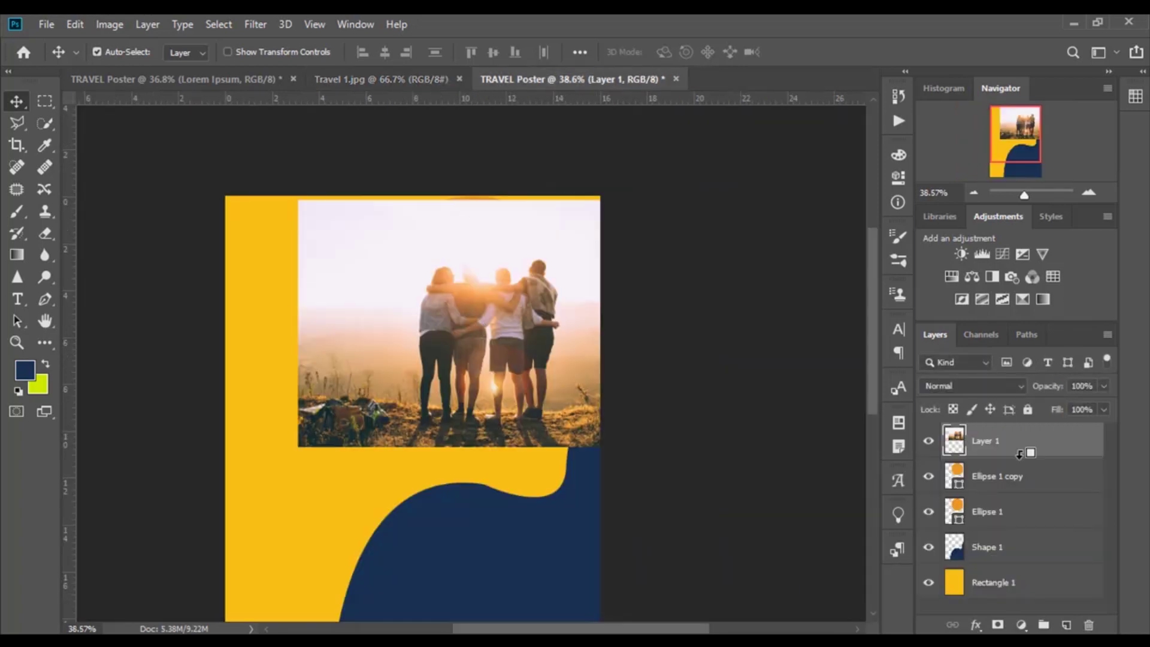
pyautogui.keyDown('alt'); pyautogui.click(1019, 454); pyautogui.keyUp('alt')
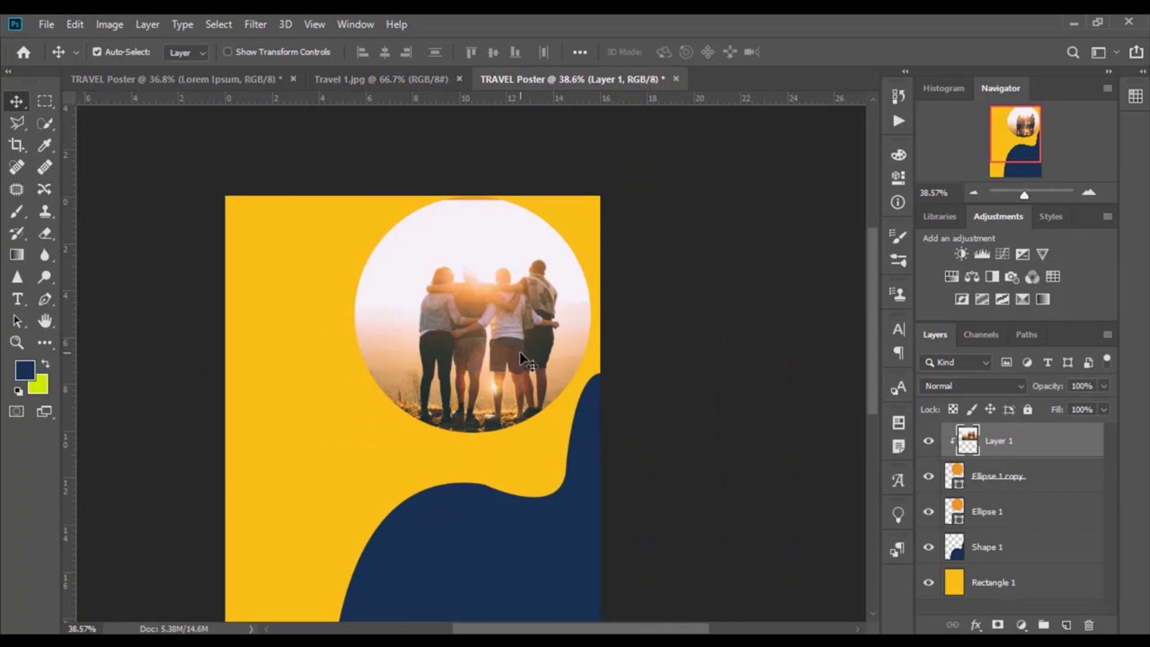
pyautogui.moveTo(519, 351); pyautogui.dragTo(509, 351)
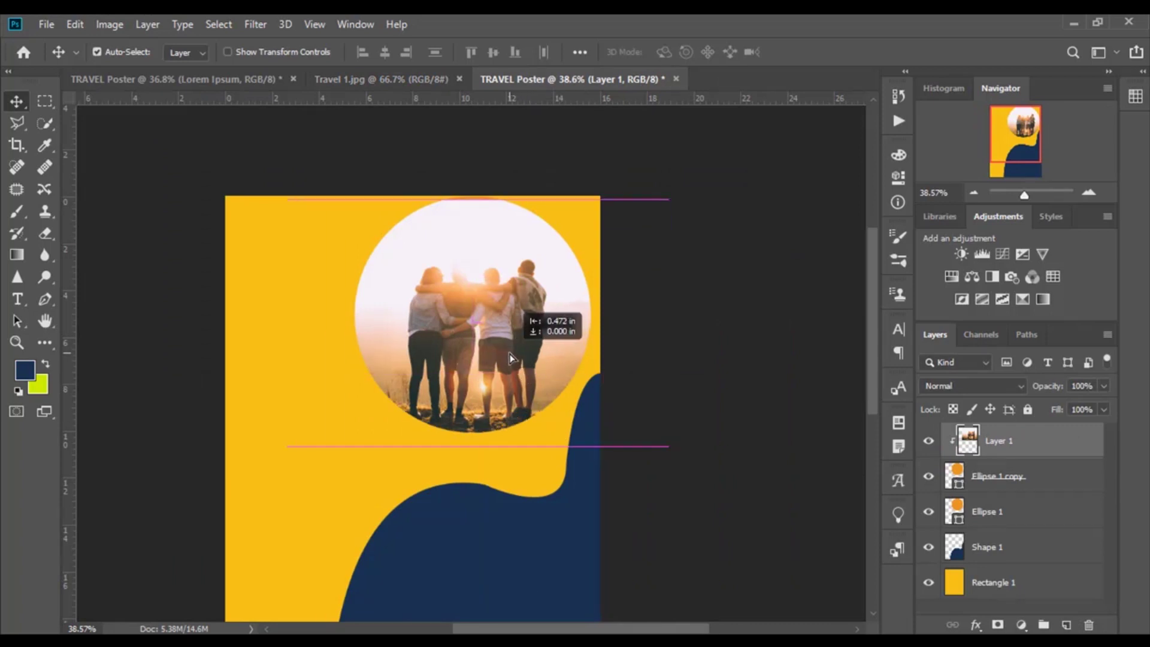
# Nudge the Ellipse 1 rim circle down and rasterize it
pyautogui.click(1019, 482)
pyautogui.click(1018, 519)
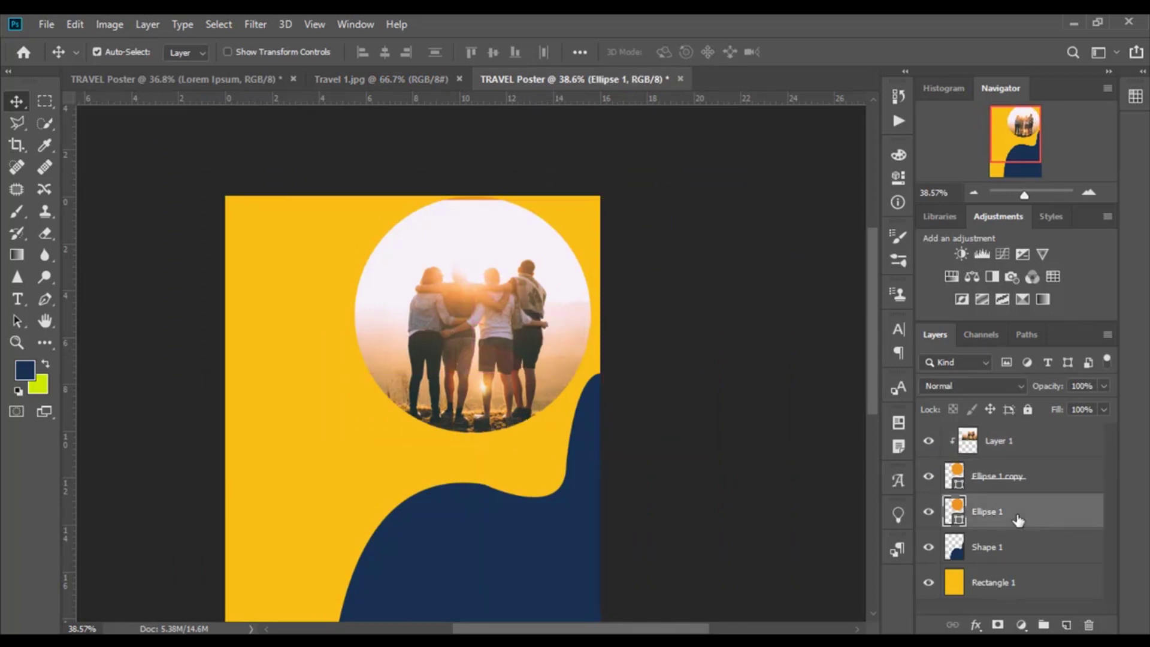
pyautogui.hotkey('shift', 'Down')
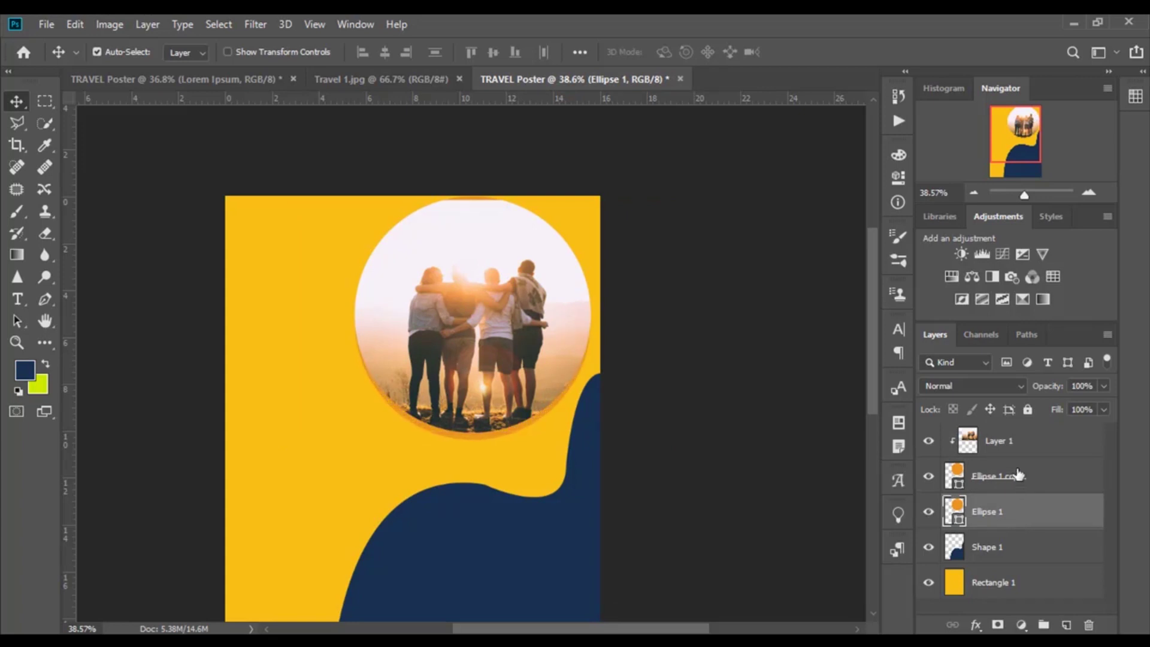
pyautogui.rightClick(983, 519)
pyautogui.click(829, 279)
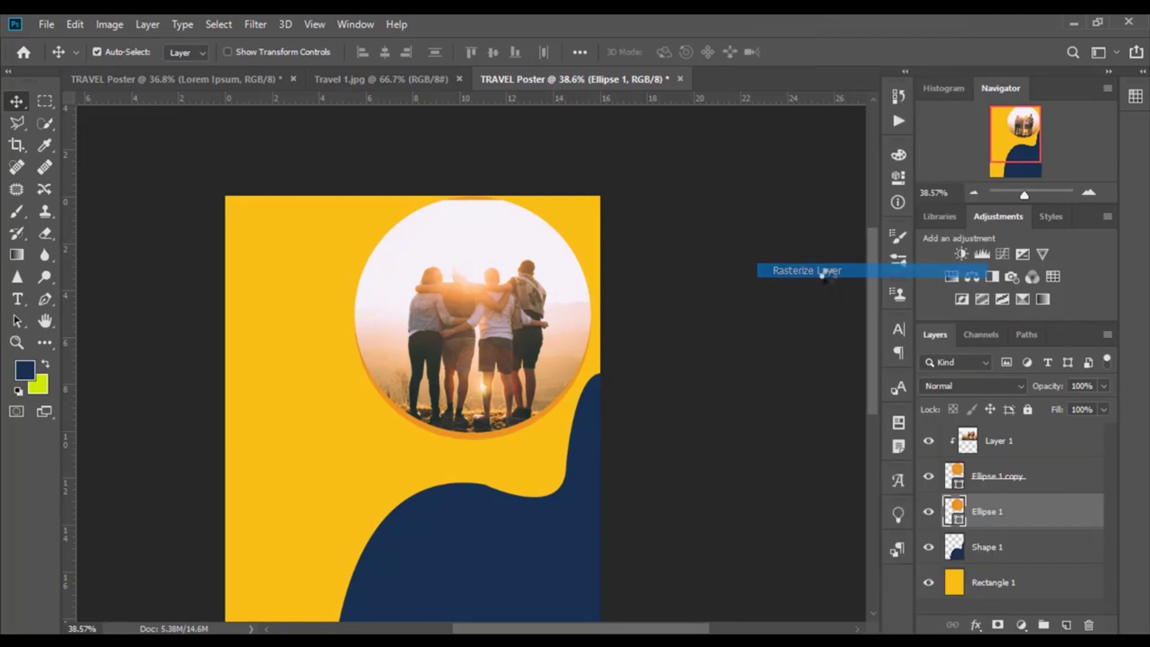
# Merge the three circle layers, then undo the merge
pyautogui.keyDown('shift'); pyautogui.click(1033, 477); pyautogui.keyUp('shift')
pyautogui.keyDown('shift'); pyautogui.click(1027, 444); pyautogui.keyUp('shift')
pyautogui.hotkey('ctrl', 'e')
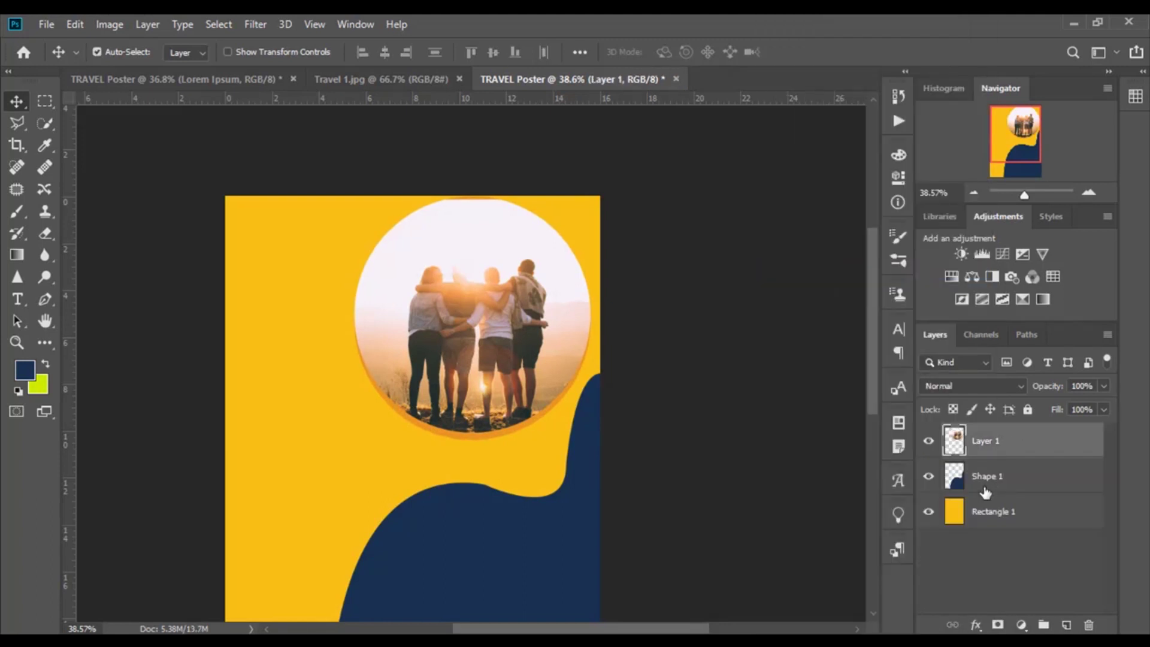
pyautogui.press('ctrl')
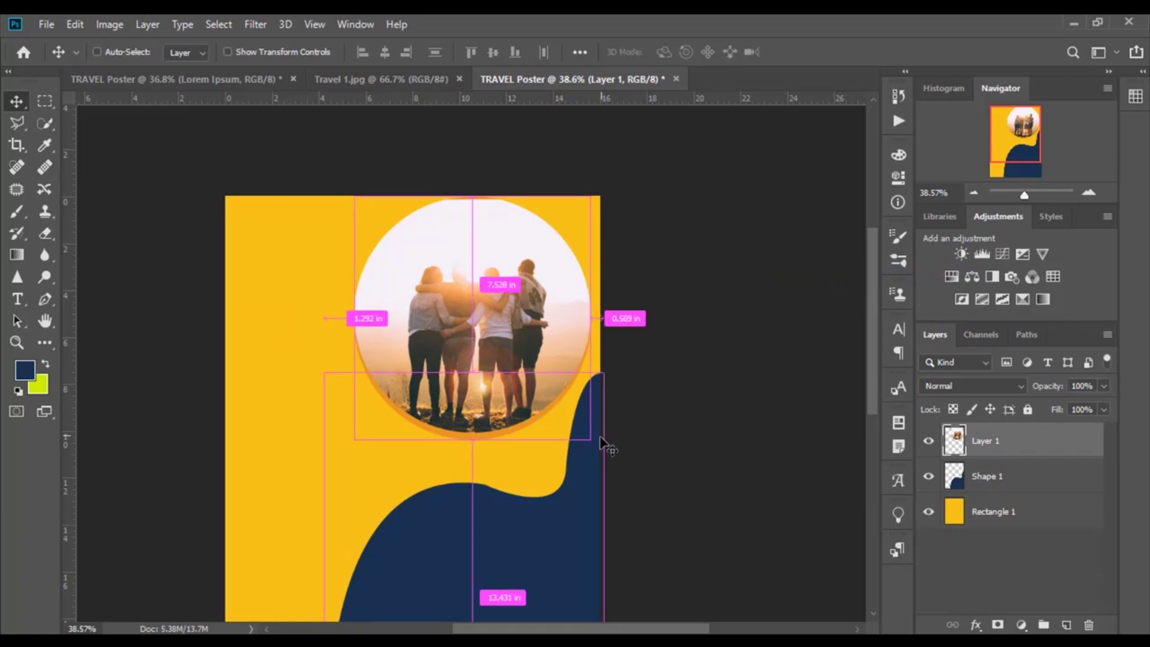
pyautogui.hotkey('ctrl', 'z')
# Move the photo slightly up and merge it with both ellipse layers into Layer 1
pyautogui.click(1016, 440)
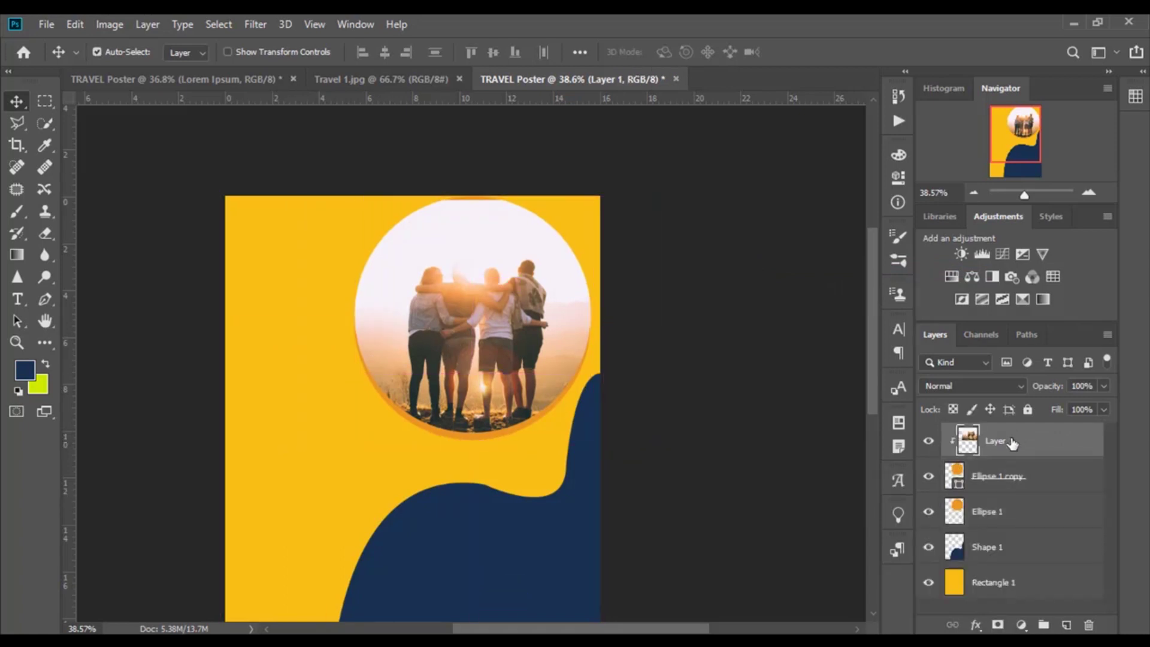
pyautogui.moveTo(526, 328); pyautogui.dragTo(529, 337)
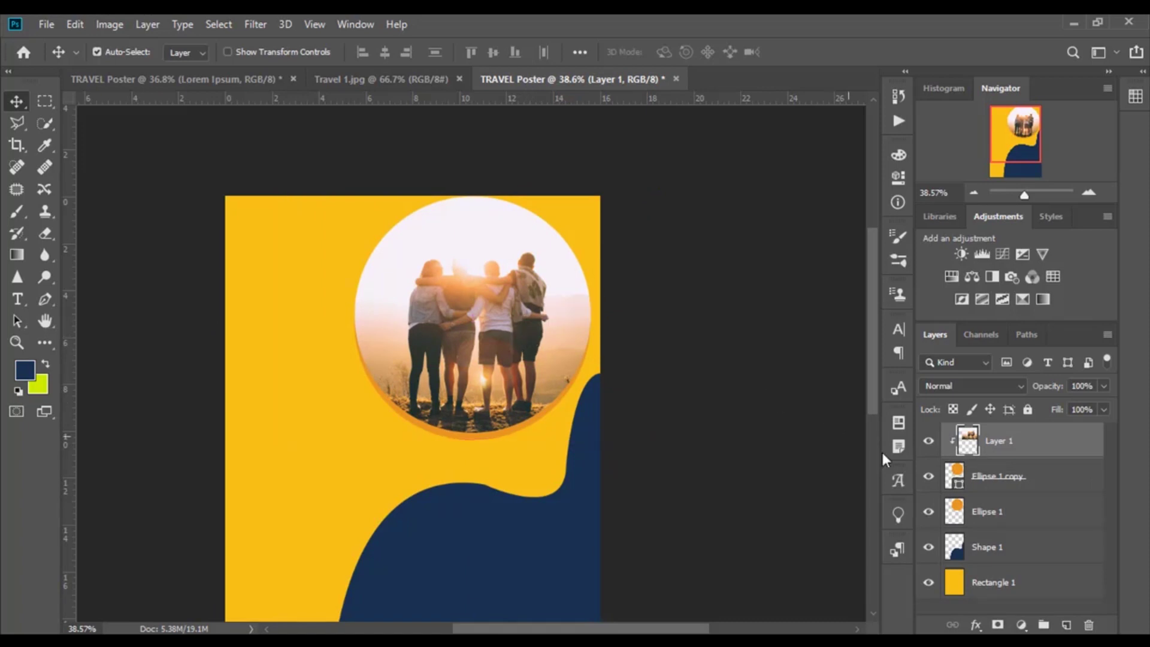
pyautogui.keyDown('shift'); pyautogui.click(986, 512); pyautogui.keyUp('shift')
pyautogui.hotkey('ctrl', 'e')
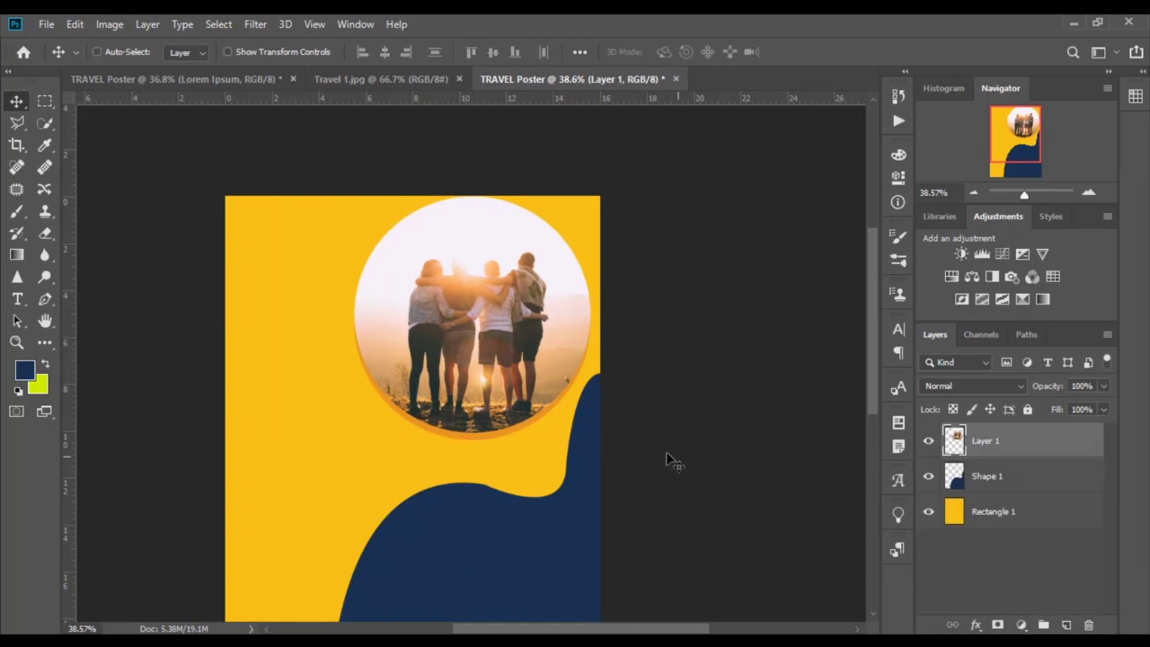
pyautogui.scroll(2, 470, 362)
pyautogui.scroll(1, 475, 377)
pyautogui.press('ctrl')
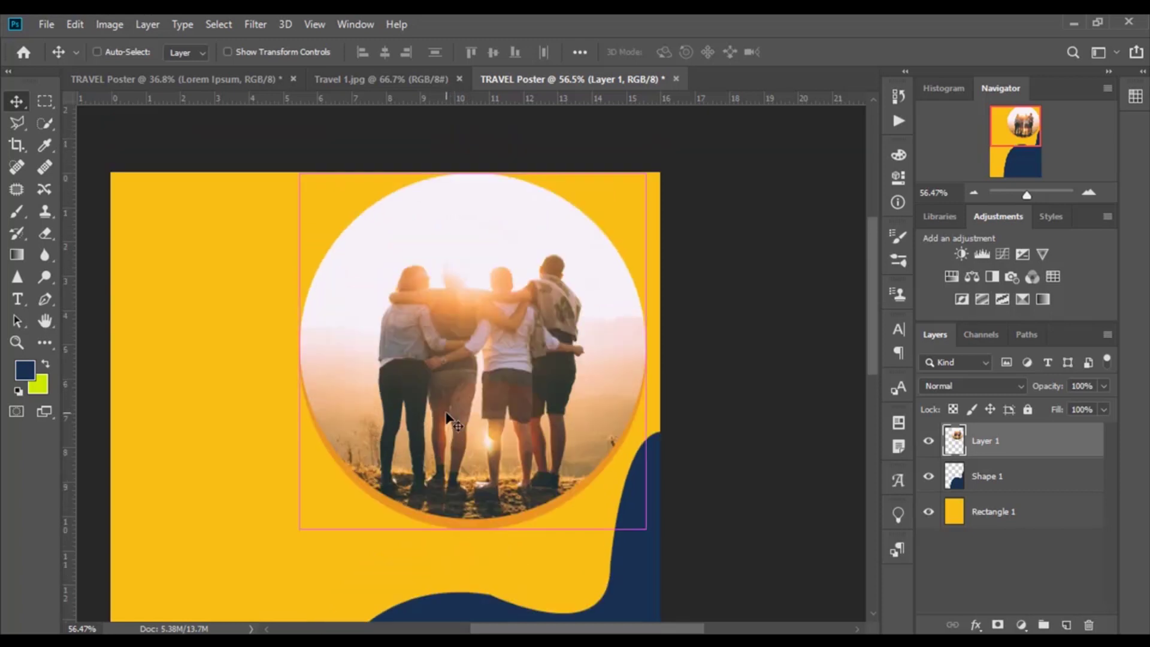
pyautogui.hotkey('ctrl', '0')
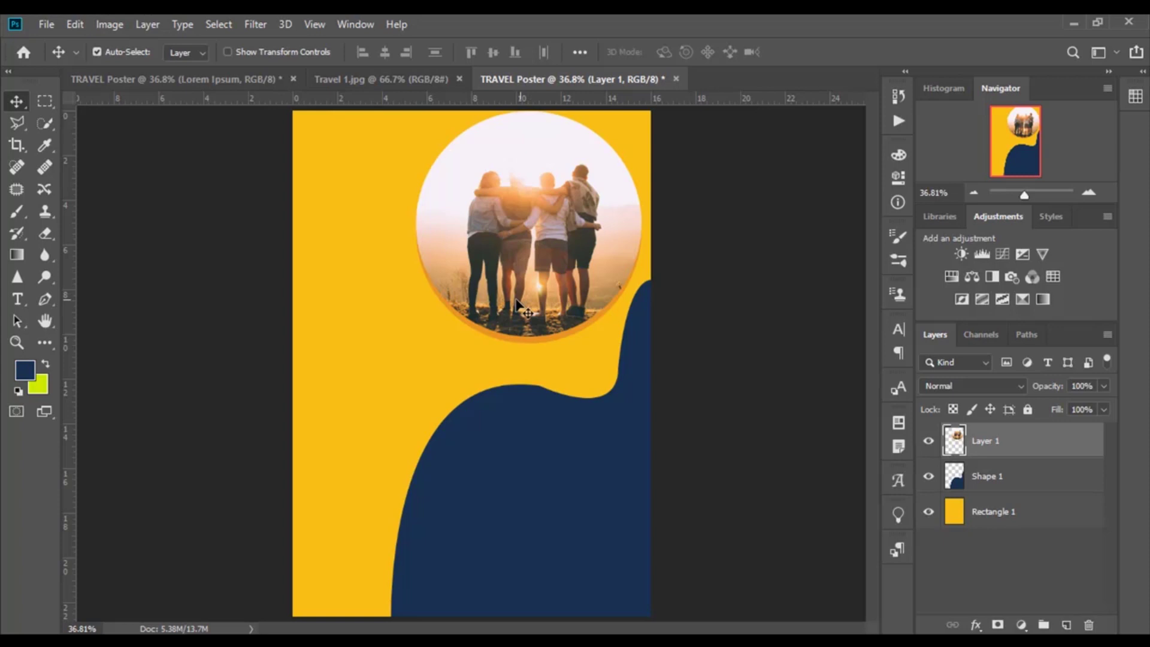
# Pen-draw a closed orange curved shape over the top-left corner and bring up its fill colour
pyautogui.click(45, 299)
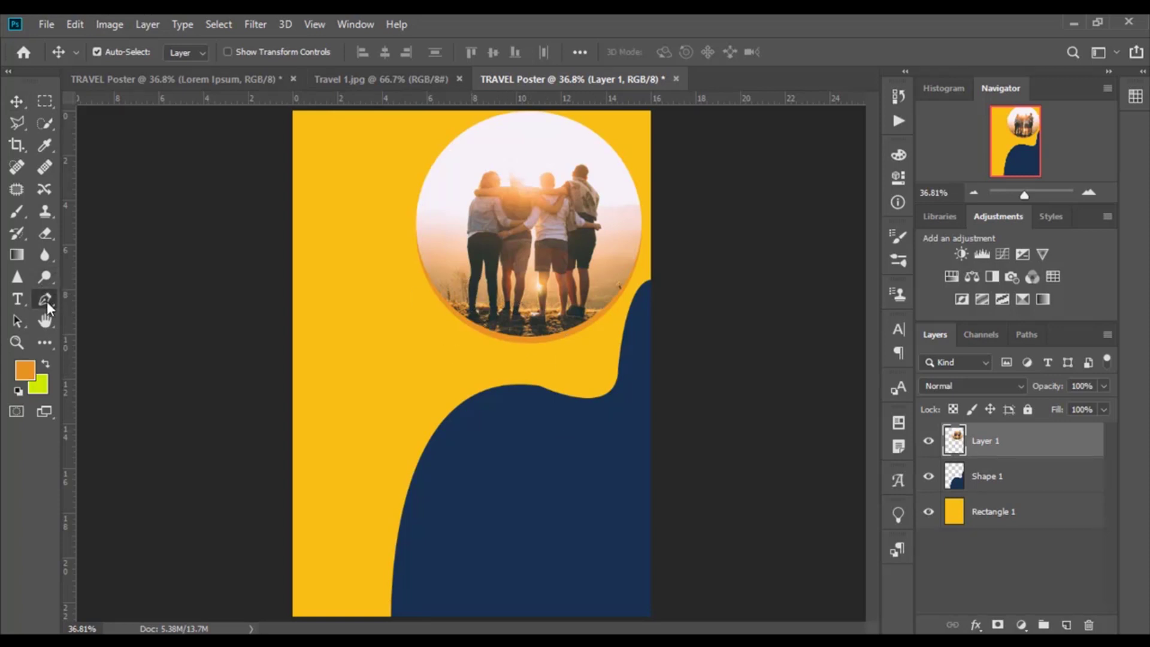
pyautogui.click(285, 284)
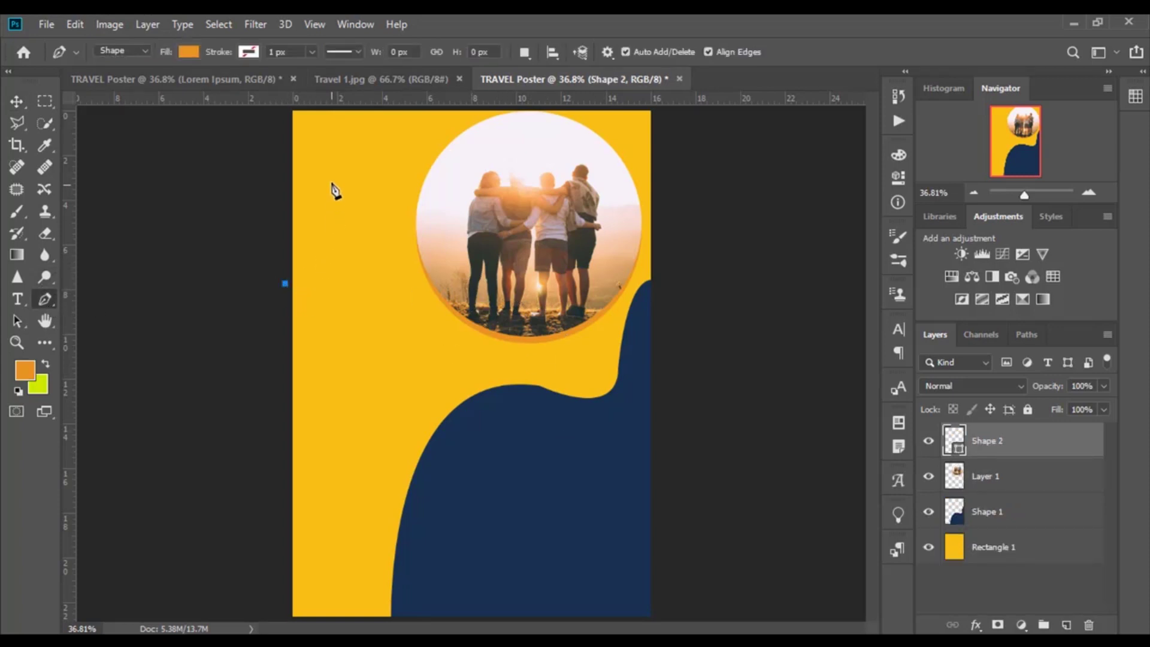
pyautogui.moveTo(334, 157); pyautogui.dragTo(326, 19)
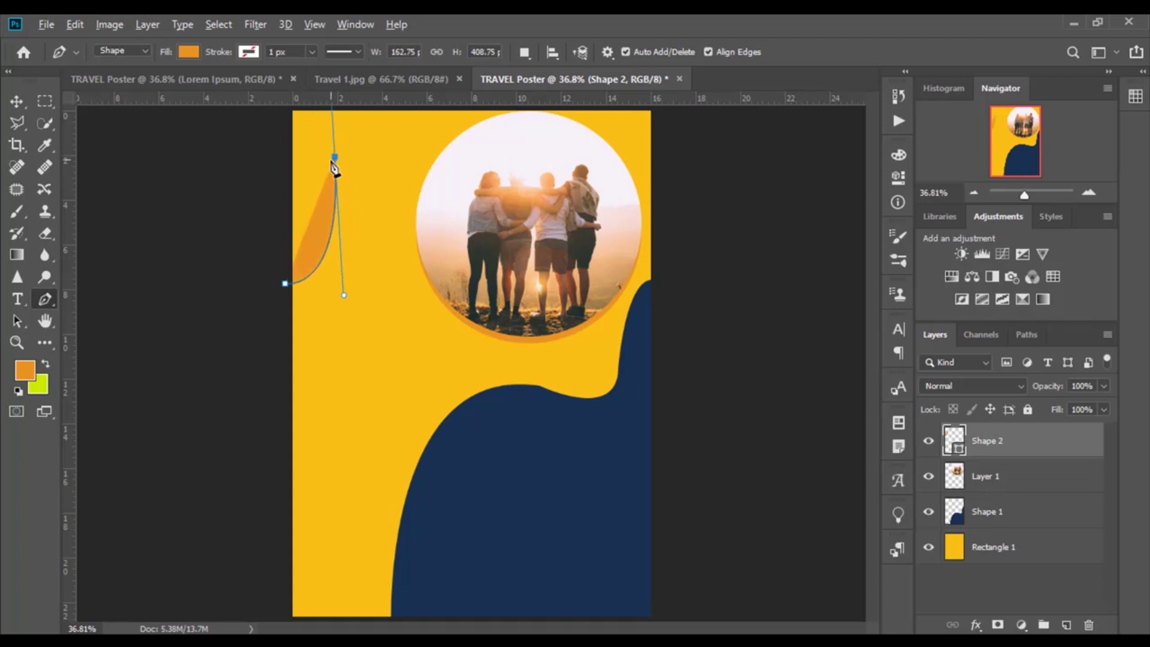
pyautogui.moveTo(360, 122)
pyautogui.mouseDown()
pyautogui.moveTo(402, 133)
pyautogui.moveTo(401, 124)
pyautogui.mouseUp()
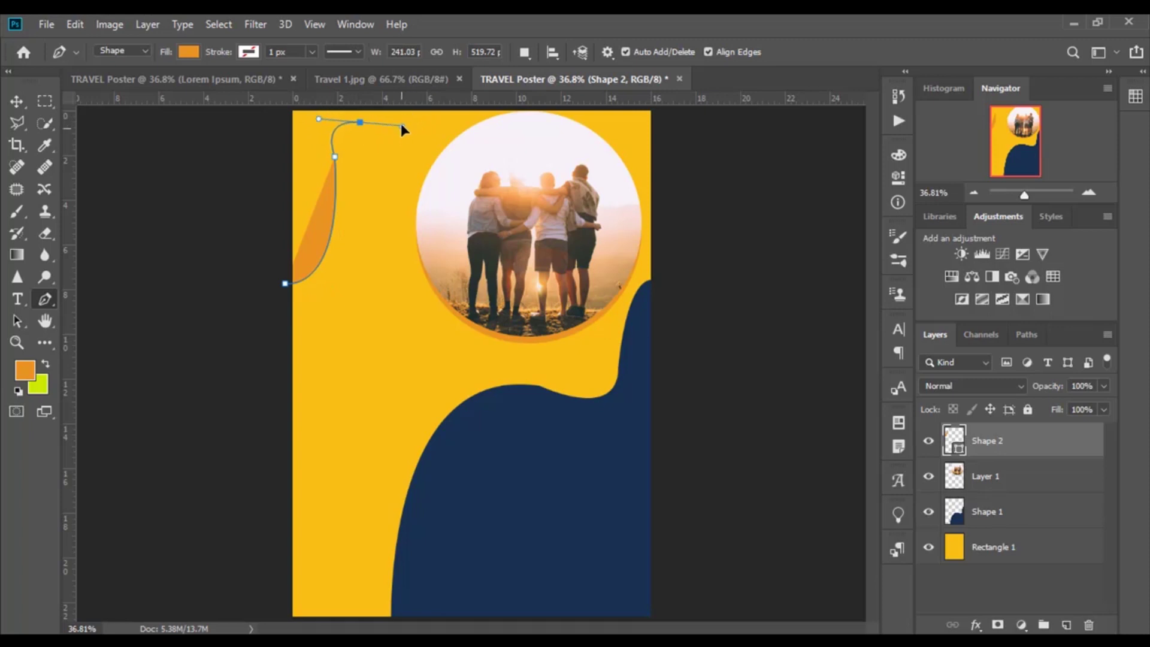
pyautogui.keyDown('alt'); pyautogui.click(360, 122); pyautogui.keyUp('alt')
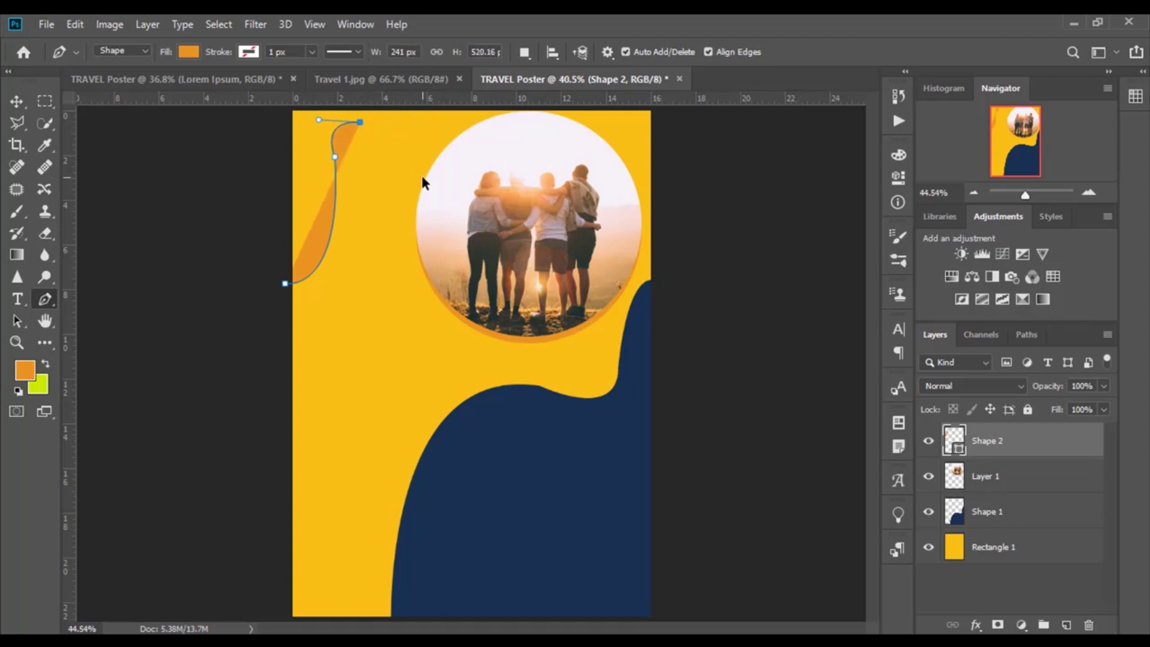
pyautogui.scroll(2, 422, 175)
pyautogui.scroll(5, 432, 197)
pyautogui.moveTo(403, 237)
pyautogui.mouseDown()
pyautogui.moveTo(405, 202)
pyautogui.moveTo(386, 212)
pyautogui.mouseUp()
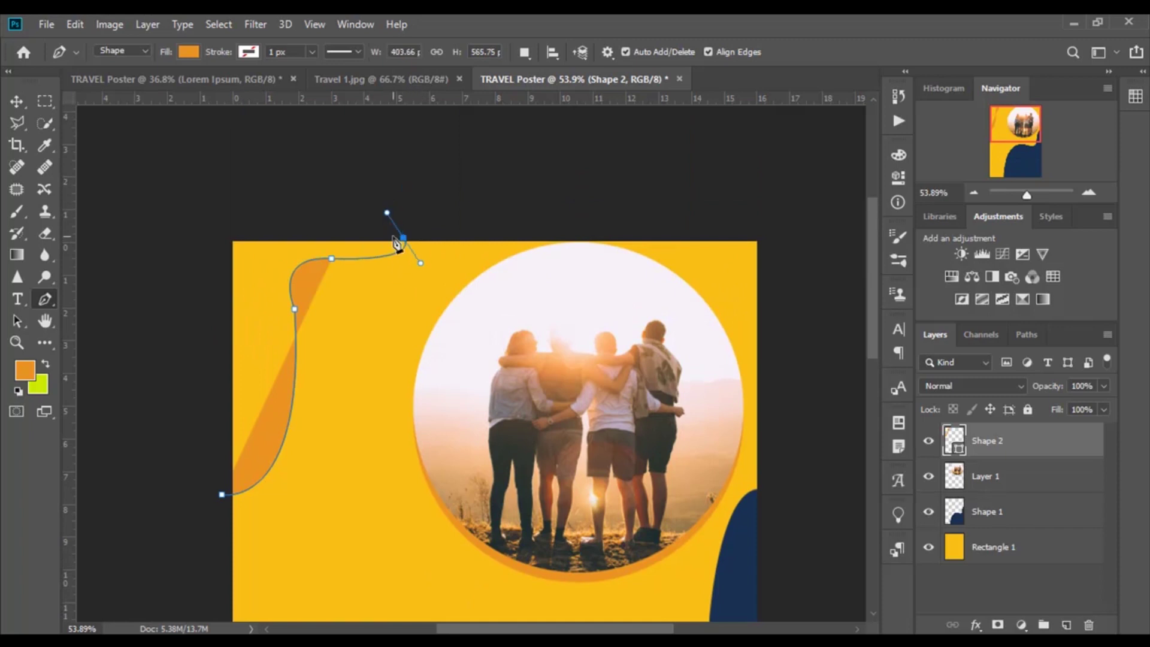
pyautogui.click(220, 238)
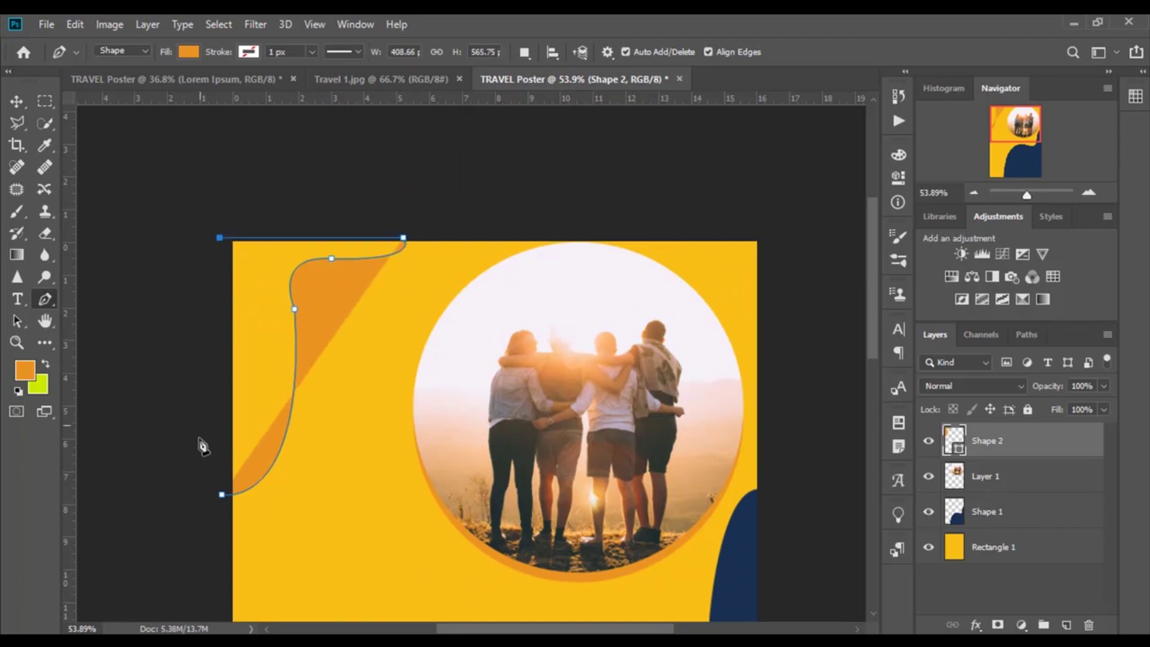
pyautogui.click(222, 494)
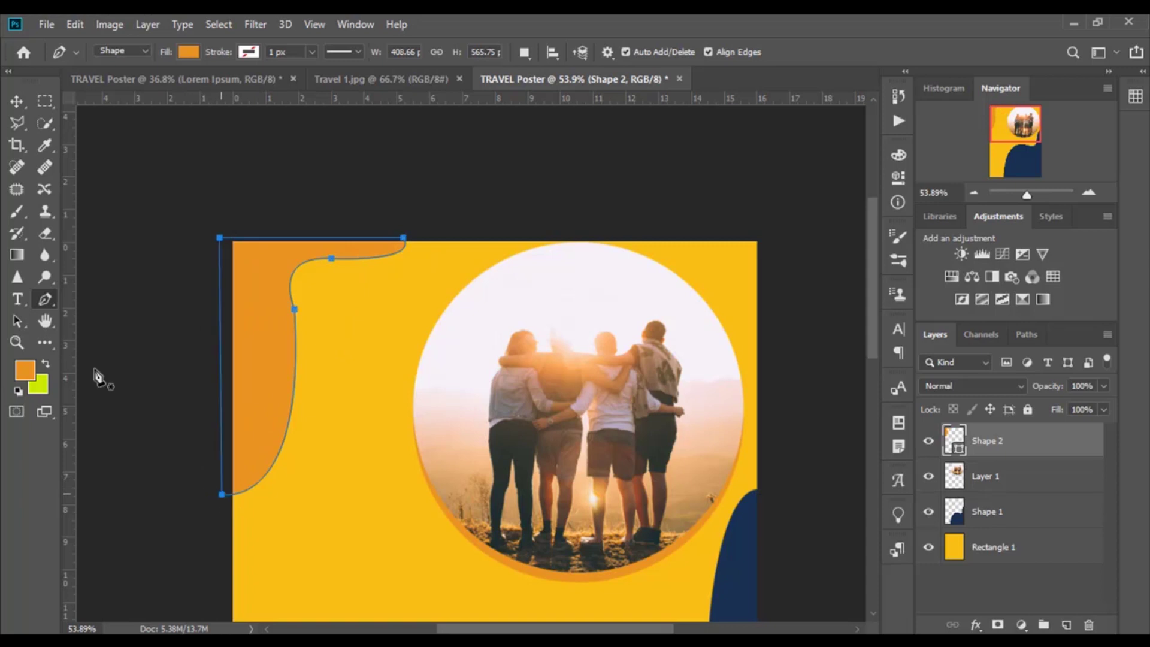
pyautogui.click(13, 101)
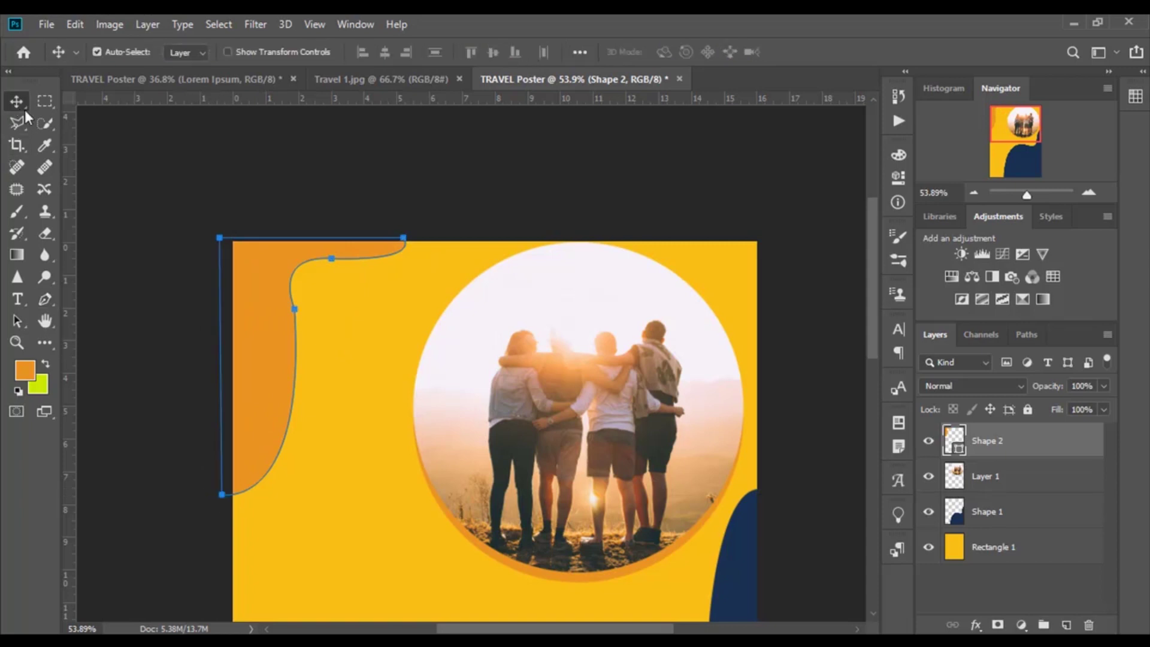
pyautogui.doubleClick(958, 450)
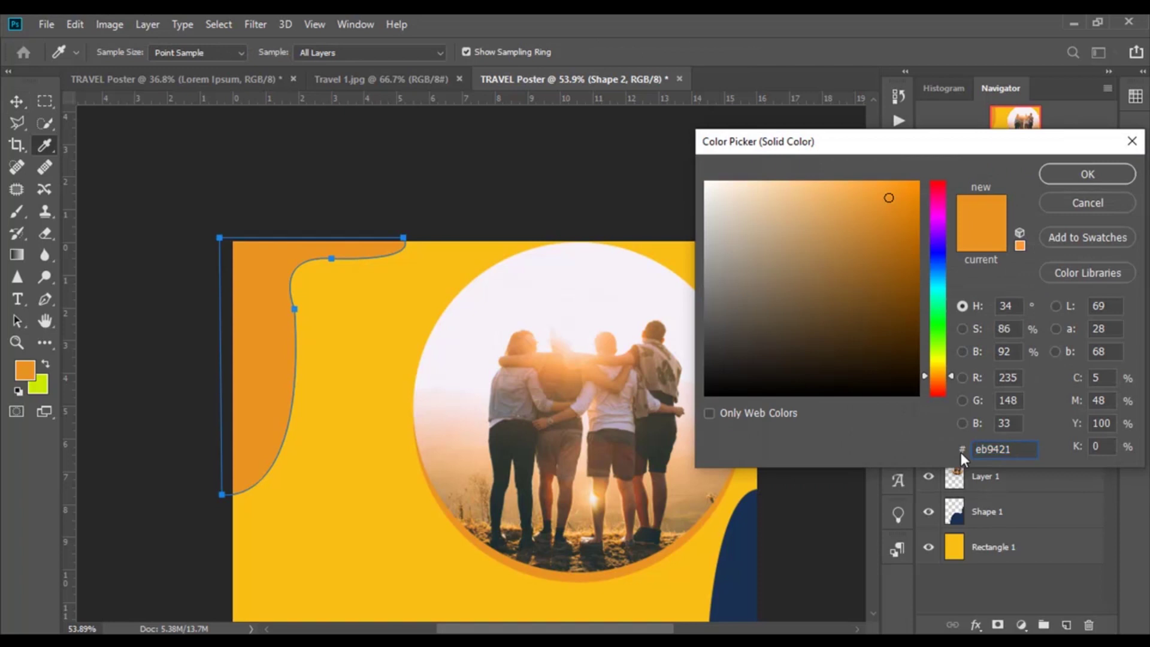
# Confirm the orange fill, then draw a tall red-orange rounded bar at the left edge
pyautogui.click(1084, 177)
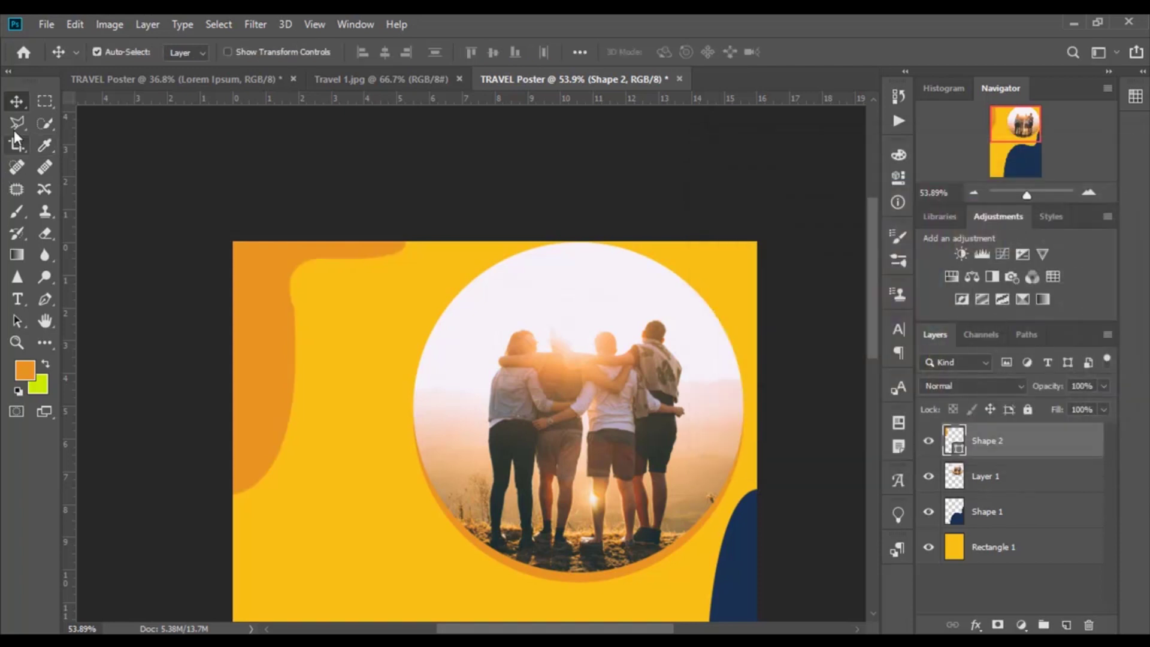
pyautogui.scroll(-3, 415, 381)
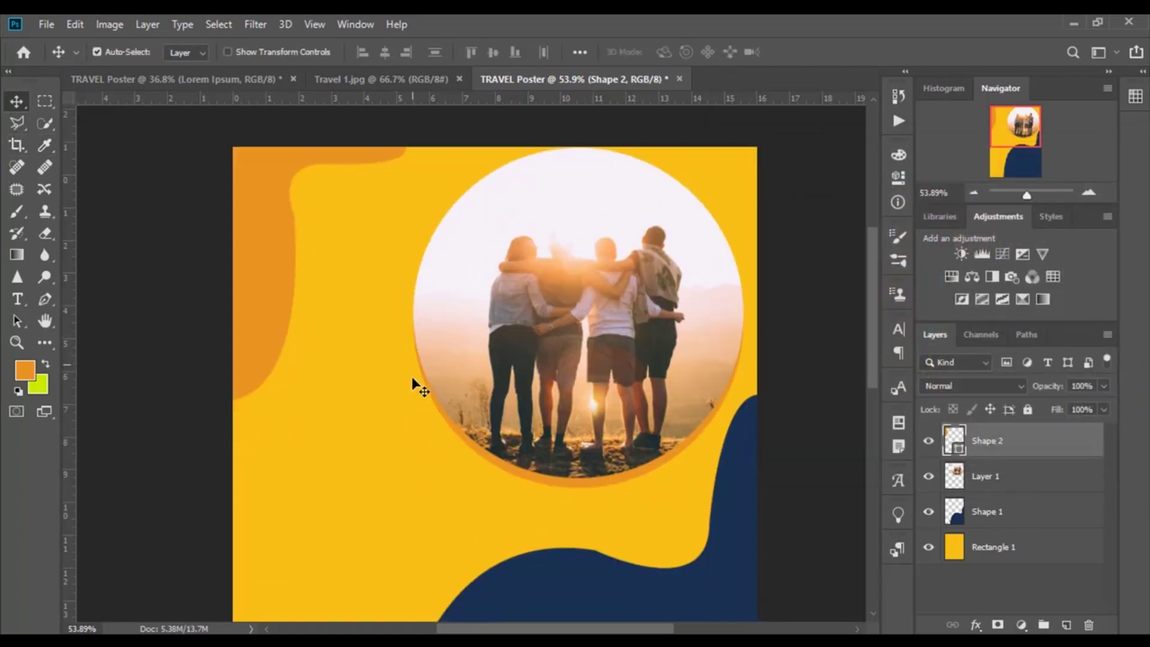
pyautogui.click(35, 345)
pyautogui.click(119, 547)
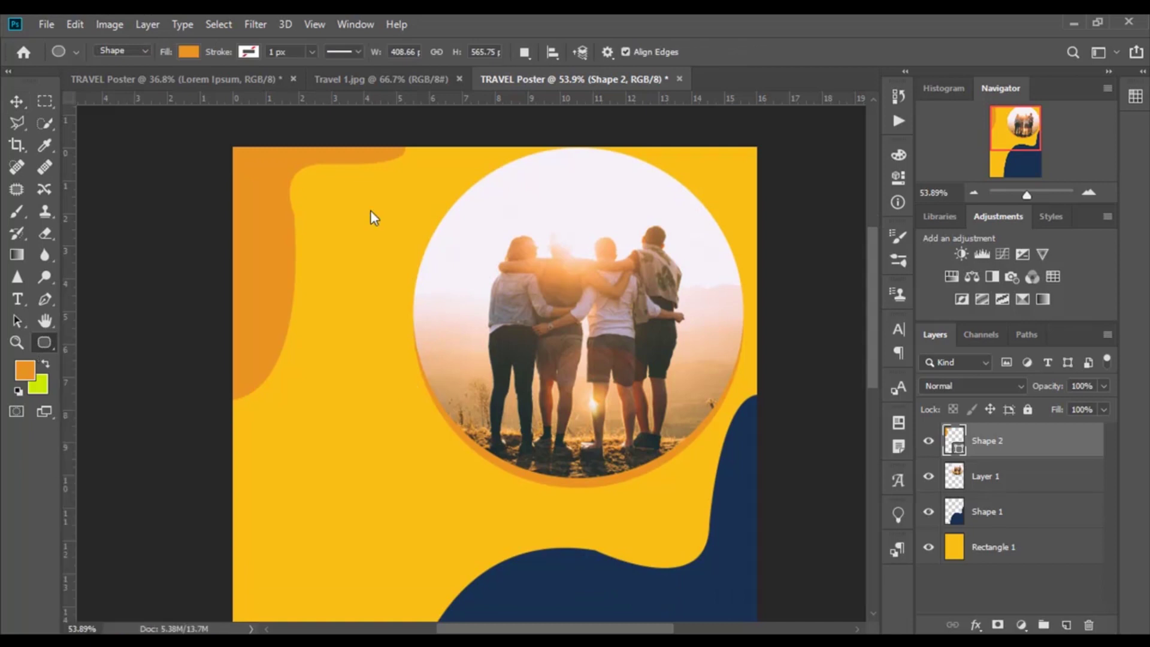
pyautogui.moveTo(281, 125); pyautogui.dragTo(327, 518)
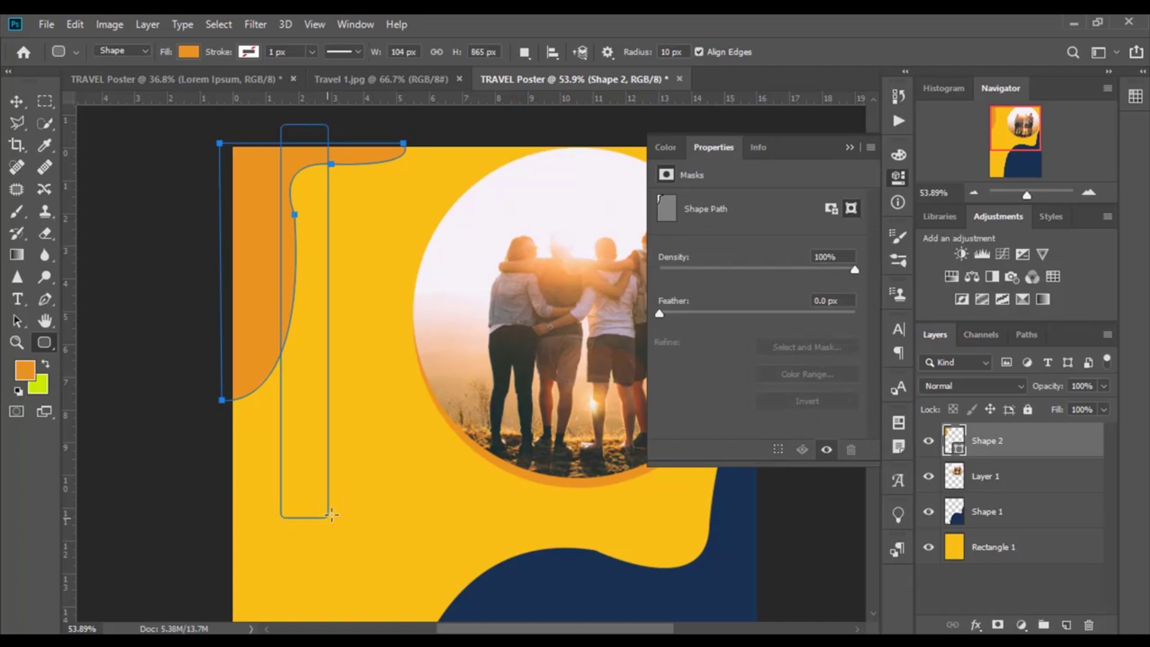
pyautogui.click(667, 254)
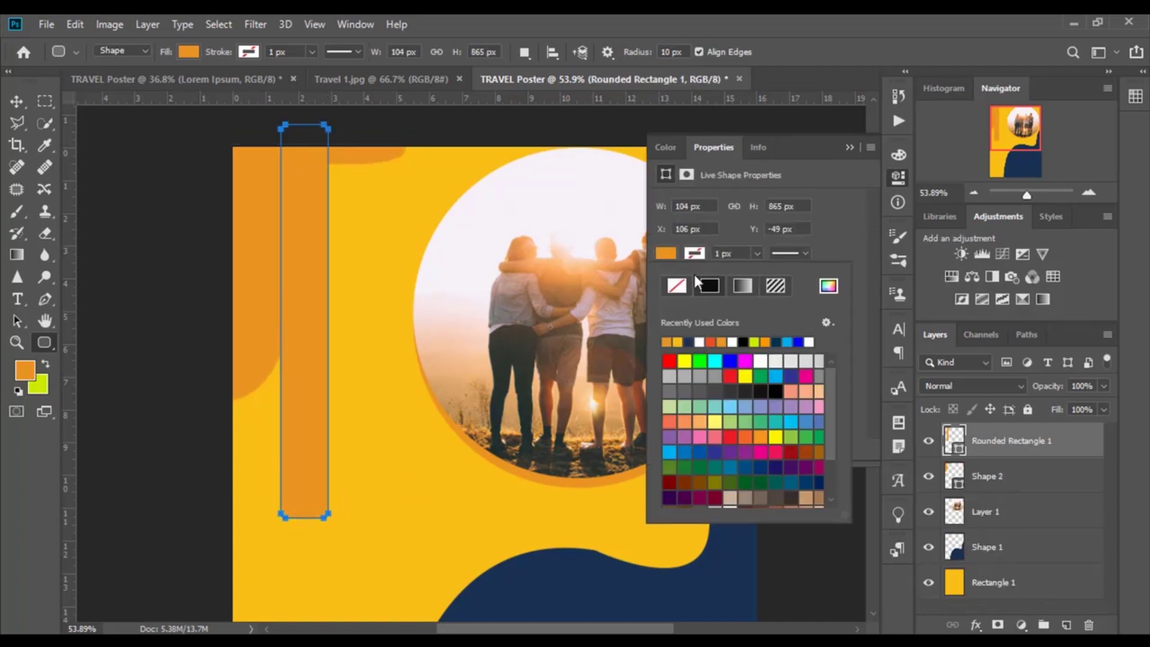
pyautogui.click(710, 341)
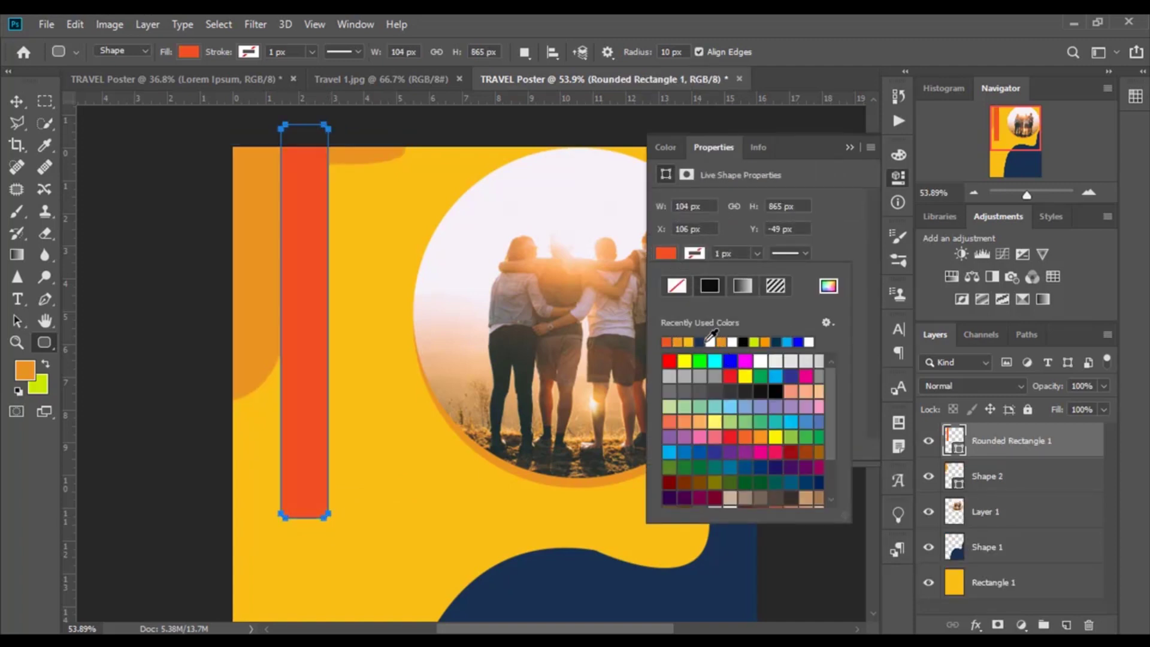
pyautogui.click(849, 147)
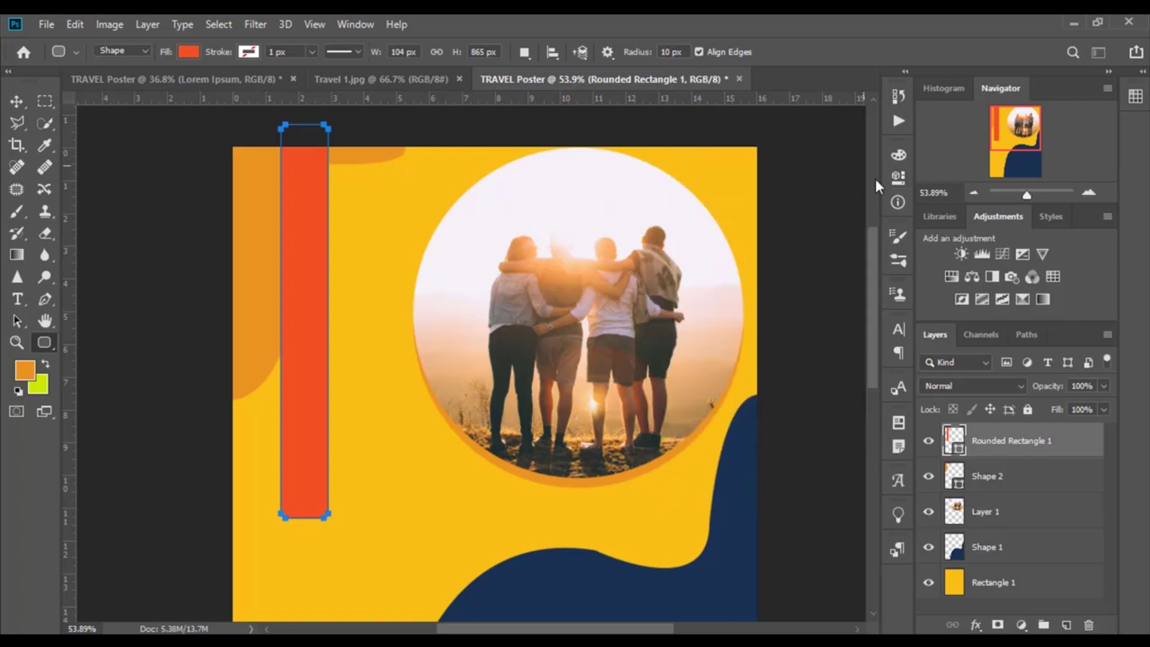
# Set the bar's corner radius to 52 px on all corners
pyautogui.click(897, 178)
pyautogui.click(701, 315)
pyautogui.write('52')
pyautogui.press('Return')
# Shift the bar slightly left and widen it with Free Transform
pyautogui.click(20, 99)
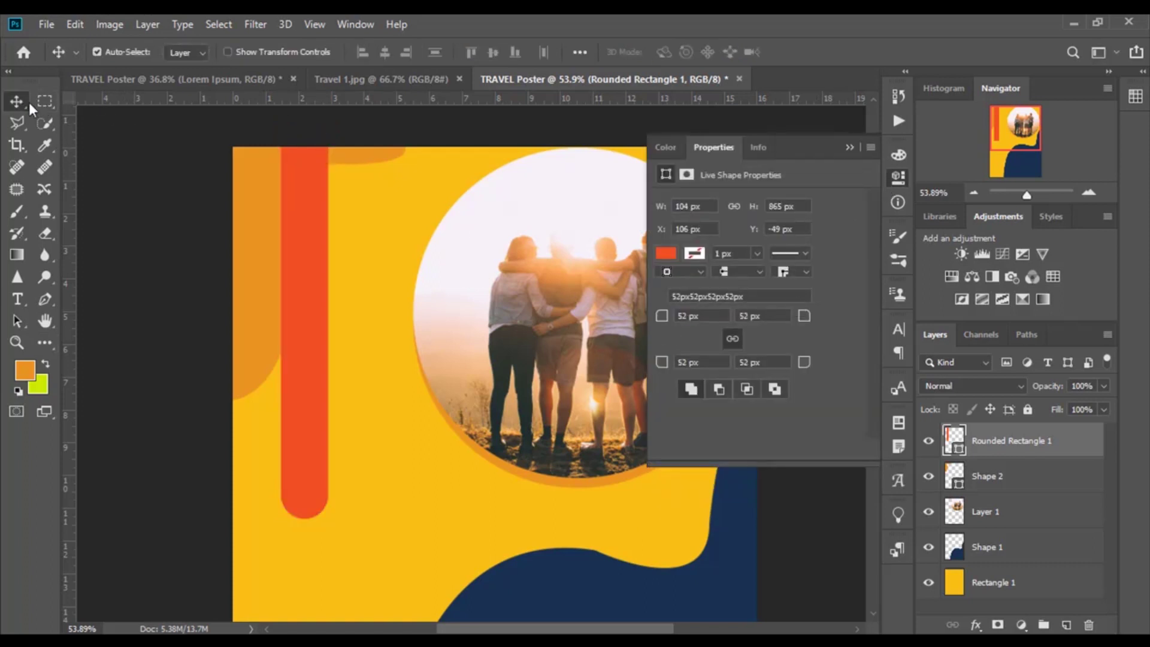
pyautogui.scroll(-2, 343, 303)
pyautogui.scroll(-1, 349, 308)
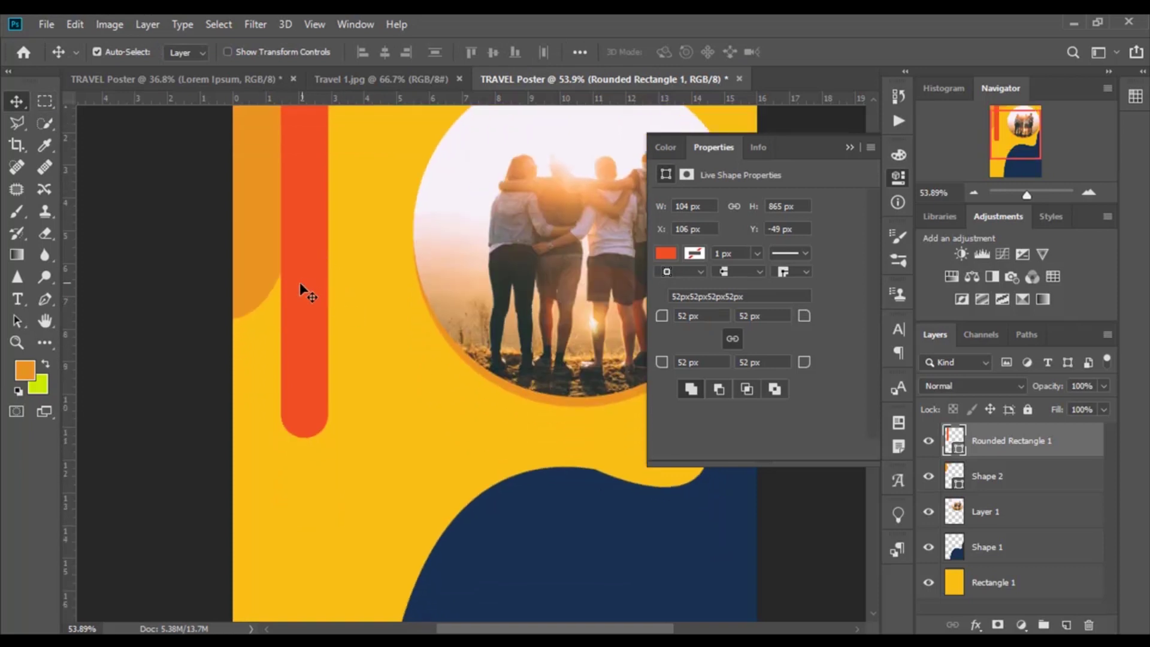
pyautogui.scroll(2, 299, 282)
pyautogui.moveTo(303, 305); pyautogui.dragTo(293, 307)
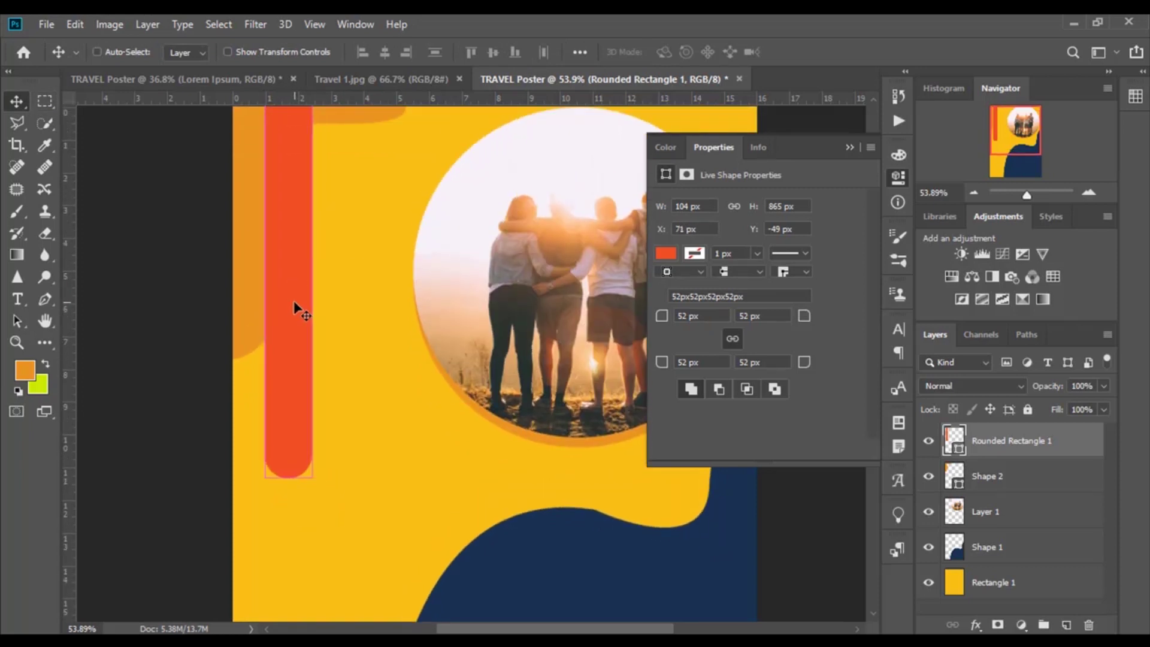
pyautogui.hotkey('ctrl', 't')
pyautogui.moveTo(312, 280); pyautogui.dragTo(326, 280)
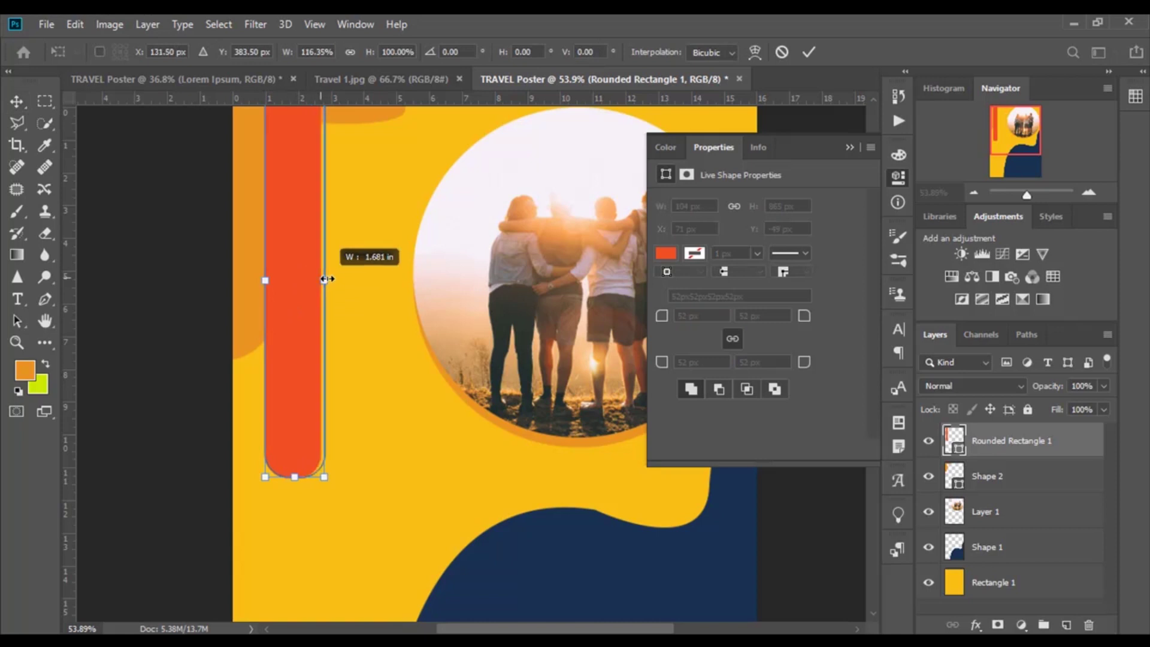
pyautogui.click(808, 52)
pyautogui.scroll(3, 389, 362)
pyautogui.scroll(-1, 386, 368)
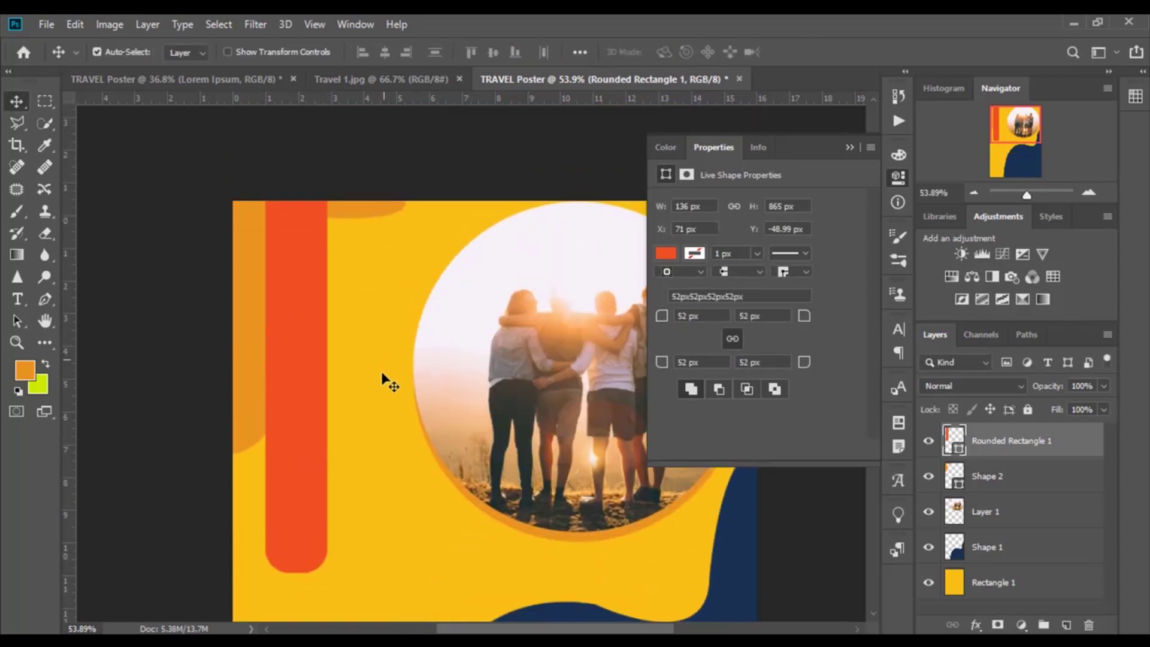
# Draw a navy rectangle at the poster's left edge over the orange bar
pyautogui.click(40, 341)
pyautogui.click(119, 516)
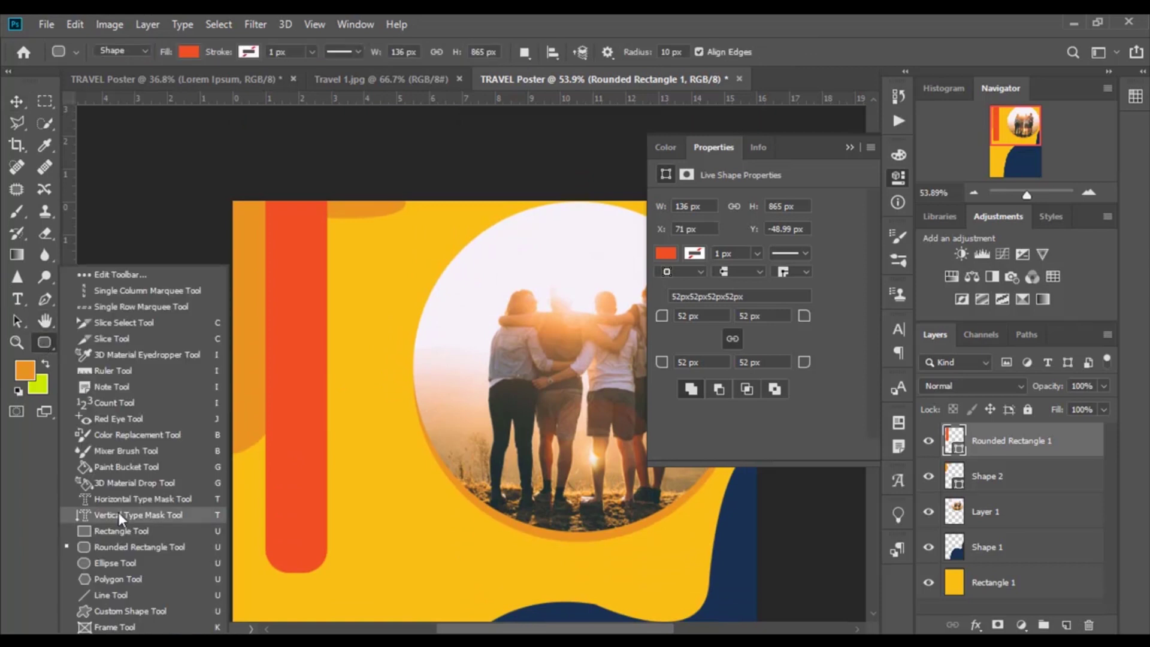
pyautogui.moveTo(214, 350); pyautogui.dragTo(316, 494)
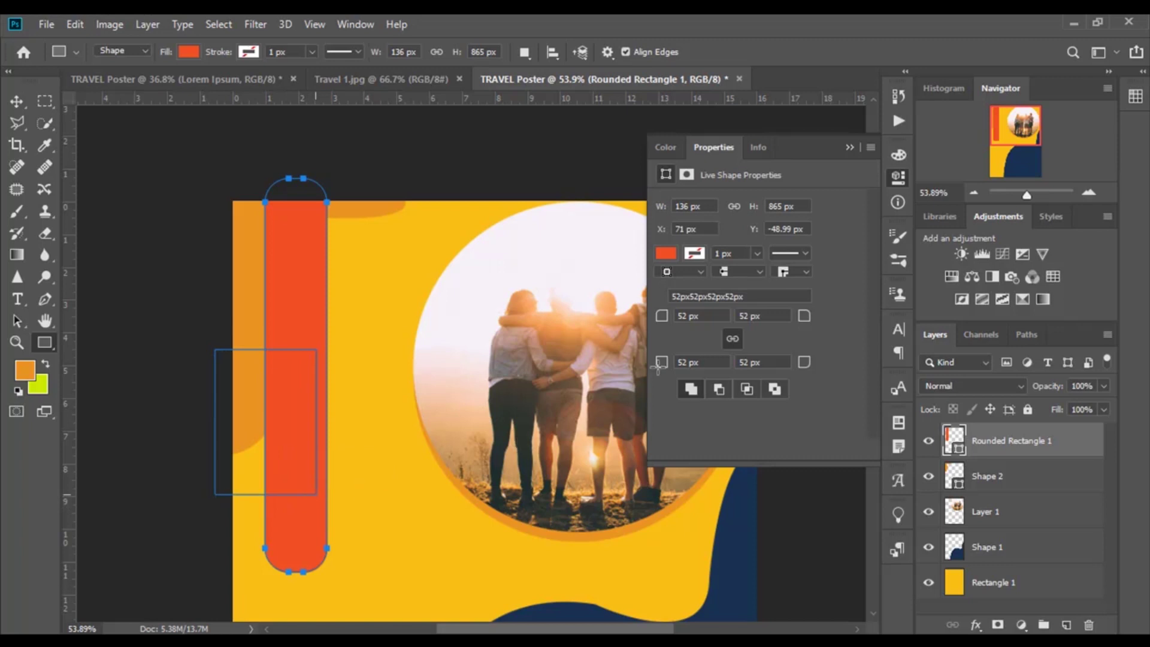
pyautogui.click(665, 254)
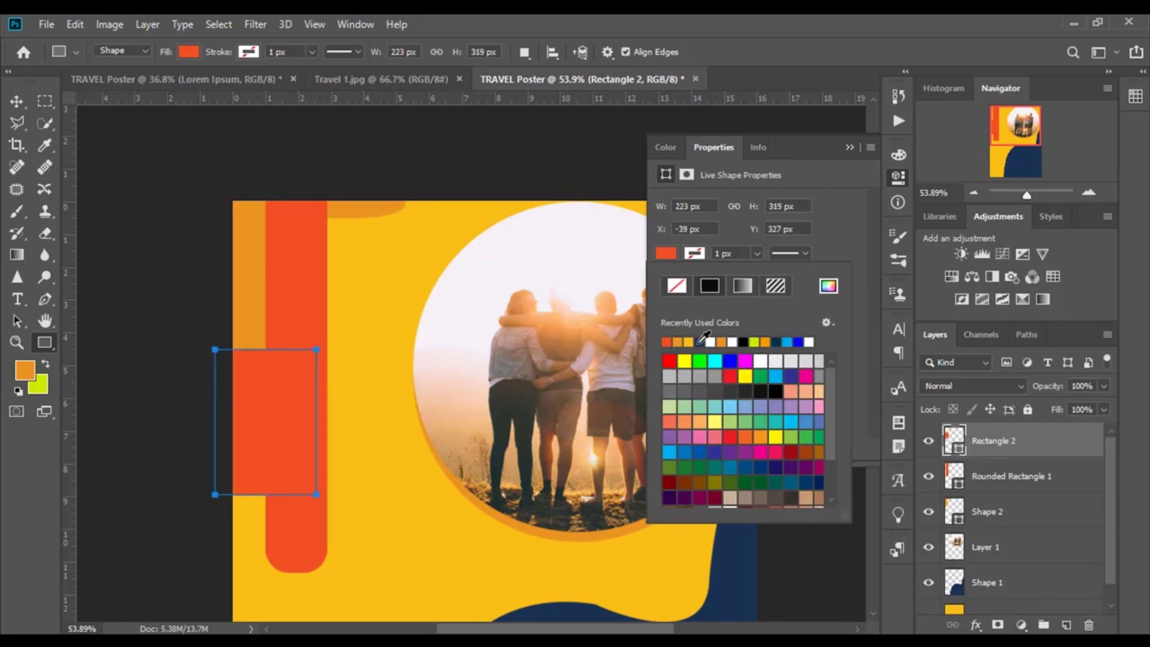
pyautogui.click(700, 342)
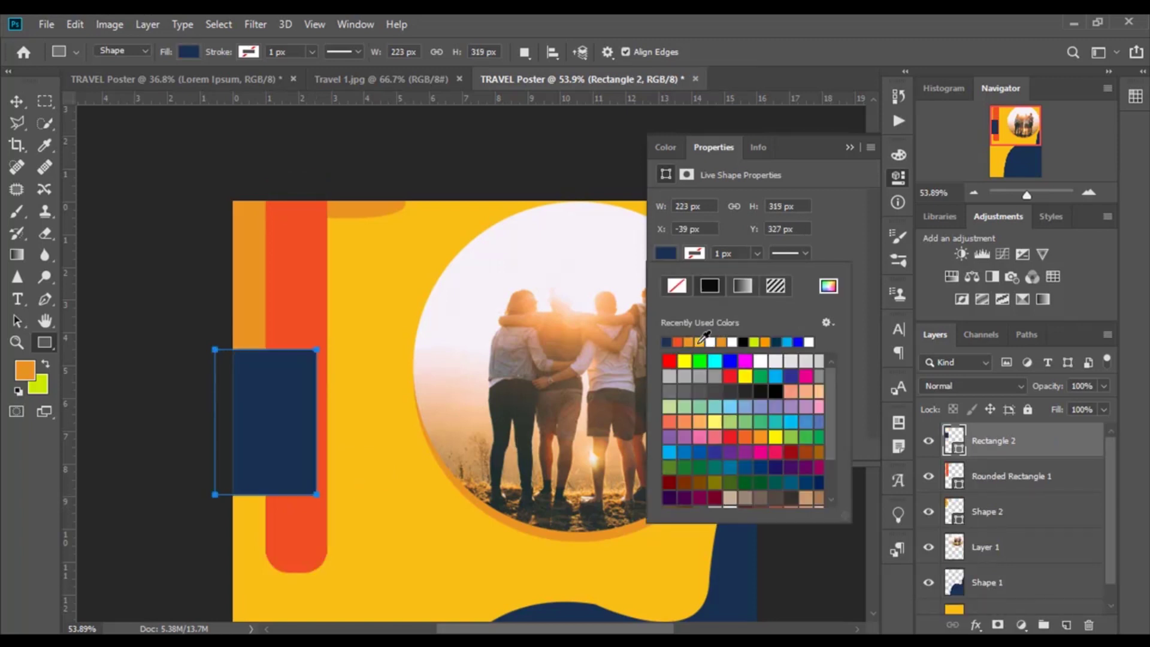
pyautogui.click(849, 148)
pyautogui.click(16, 101)
pyautogui.scroll(-2, 407, 453)
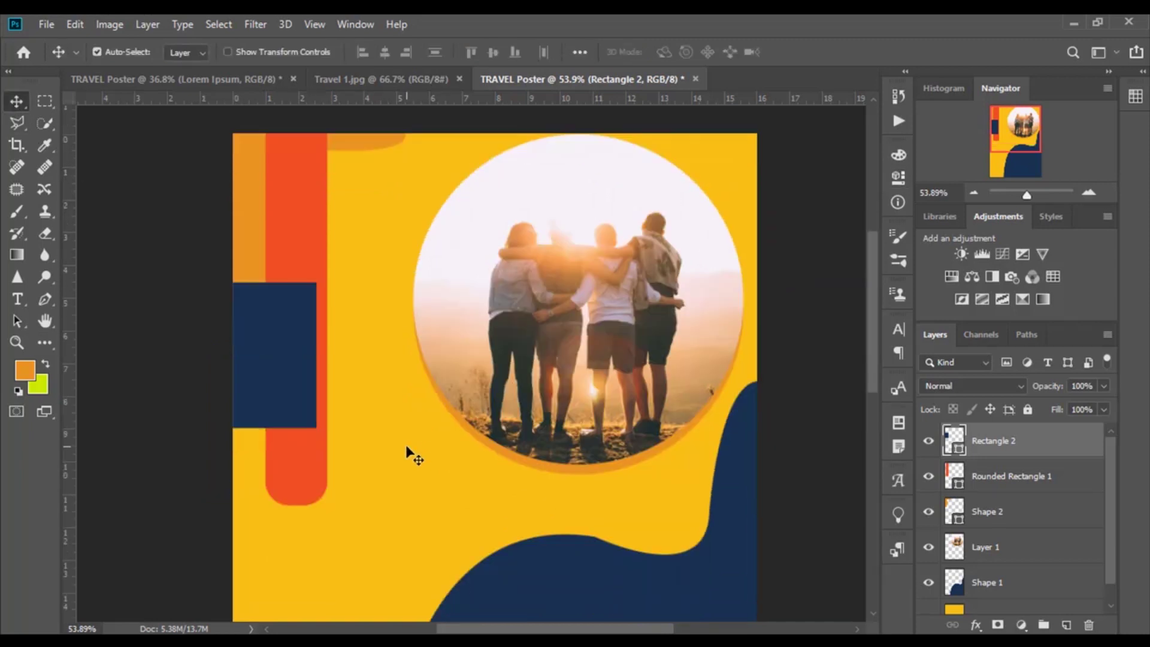
pyautogui.scroll(-2, 407, 453)
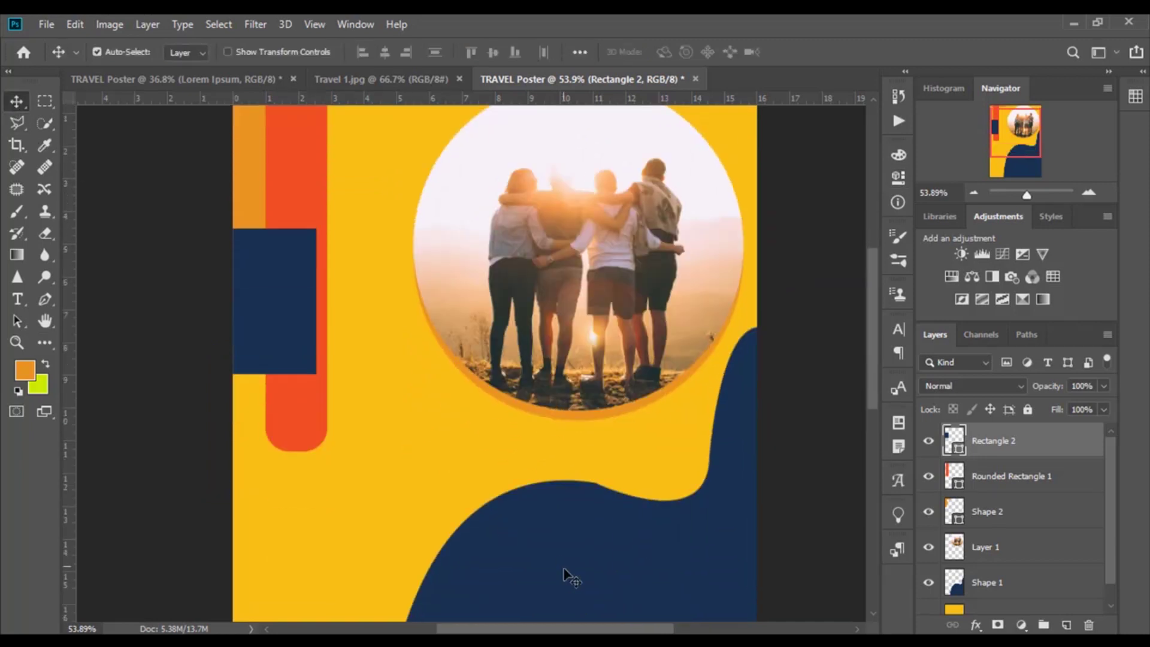
# Confirm the navy fill colour, then move the rectangle and orange bar higher up
pyautogui.doubleClick(957, 448)
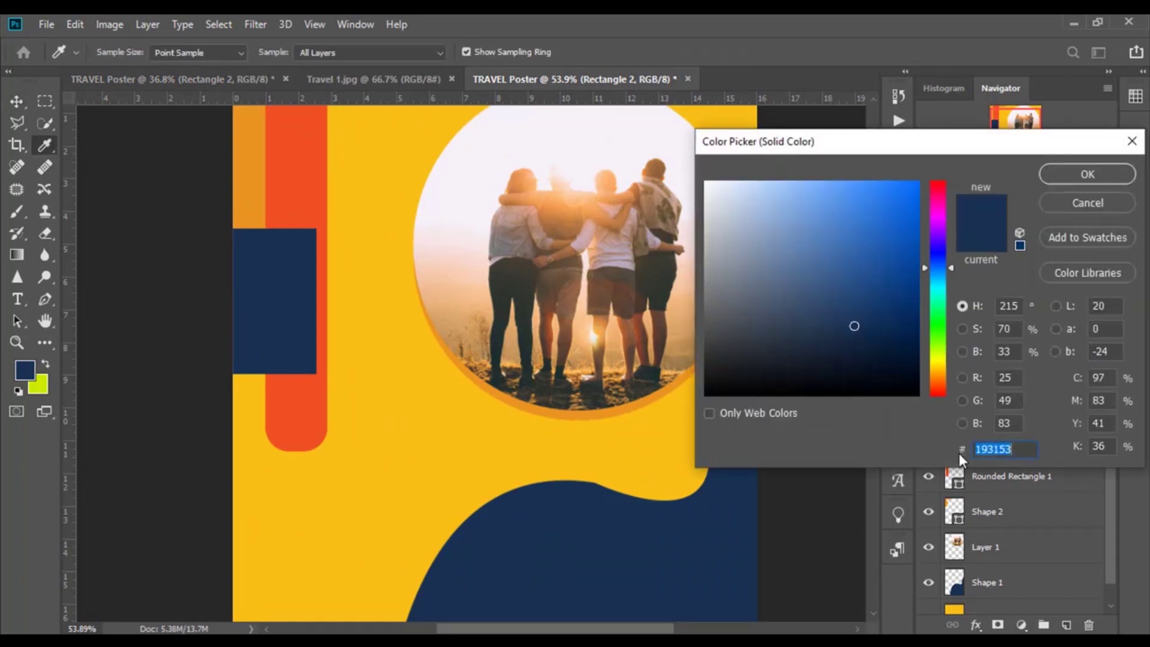
pyautogui.click(1075, 174)
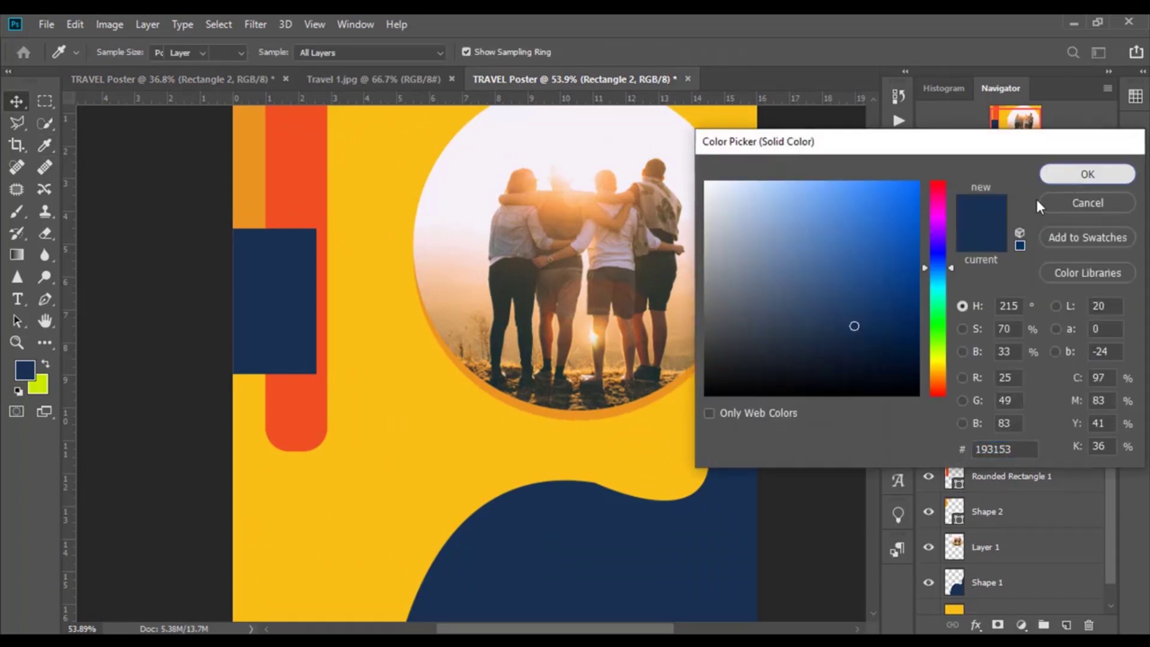
pyautogui.scroll(-2, 392, 399)
pyautogui.scroll(-1, 392, 398)
pyautogui.scroll(1, 362, 431)
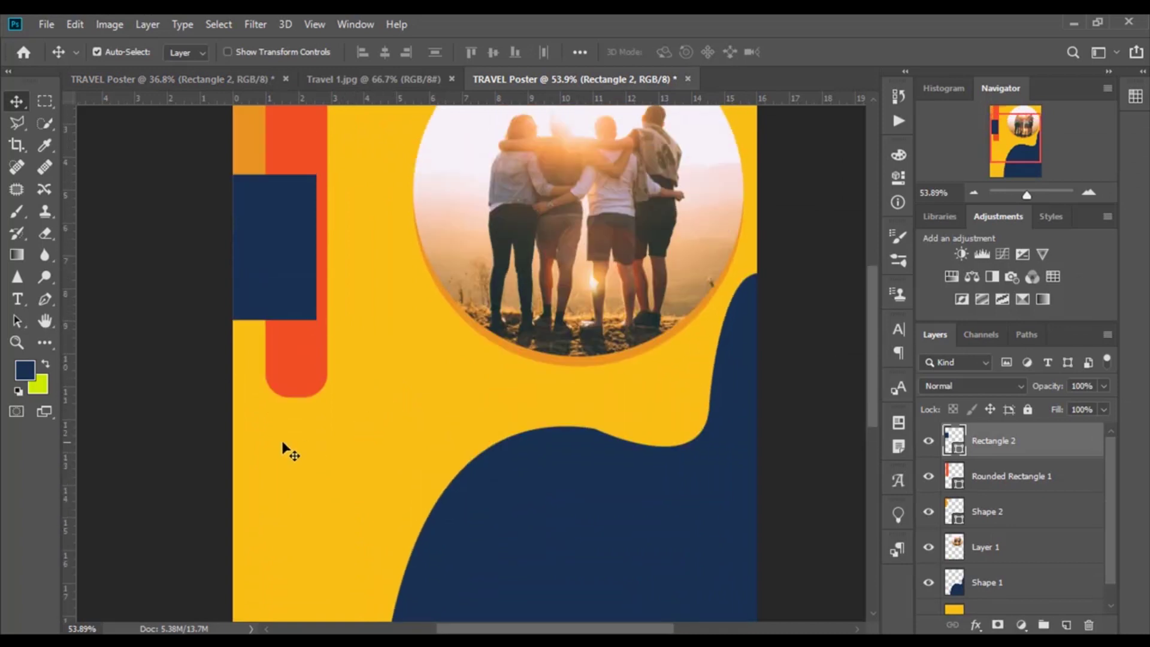
pyautogui.scroll(2, 287, 449)
pyautogui.scroll(2, 300, 419)
pyautogui.scroll(1, 296, 422)
pyautogui.moveTo(269, 442); pyautogui.dragTo(268, 391)
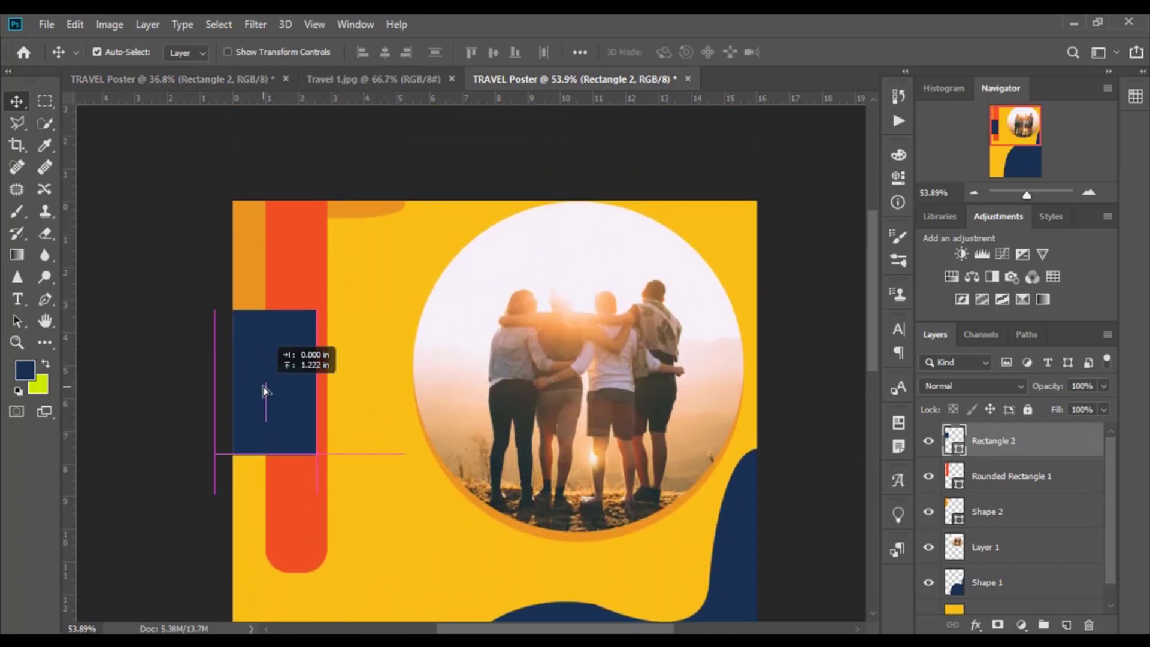
pyautogui.click(293, 497)
pyautogui.moveTo(293, 497); pyautogui.dragTo(296, 451)
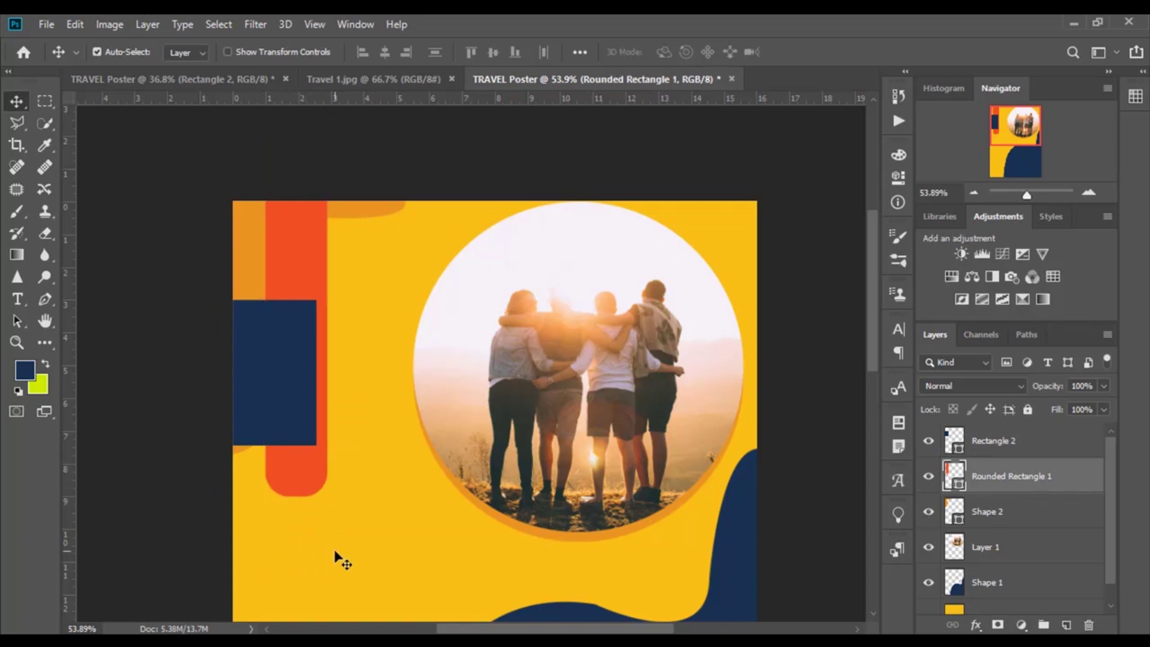
# Raise all corner radii of the orange bar from 52 px to 68 px
pyautogui.scroll(3, 262, 450)
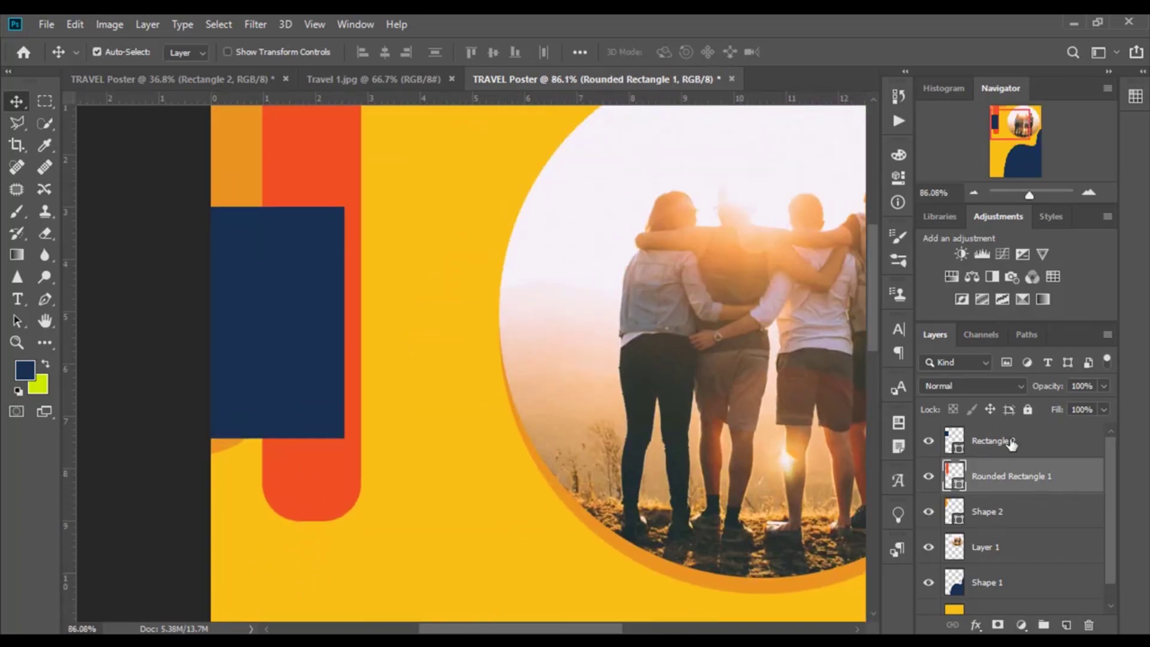
pyautogui.click(900, 177)
pyautogui.doubleClick(692, 315)
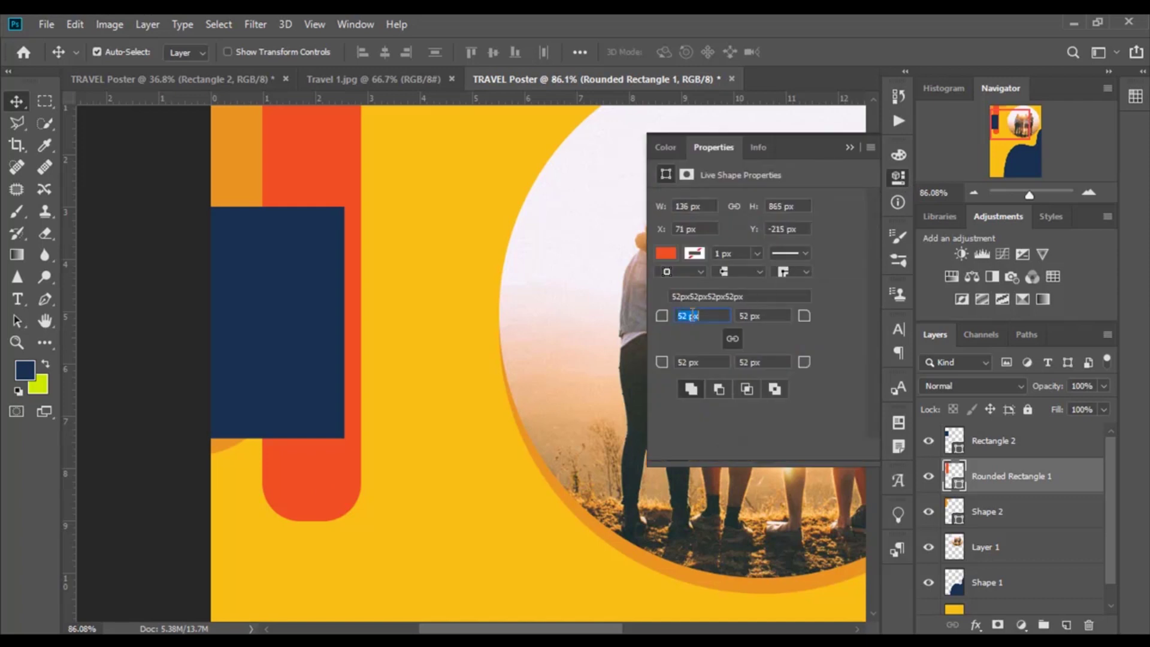
pyautogui.moveTo(666, 323)
pyautogui.mouseDown()
pyautogui.moveTo(770, 320)
pyautogui.moveTo(732, 329)
pyautogui.mouseUp()
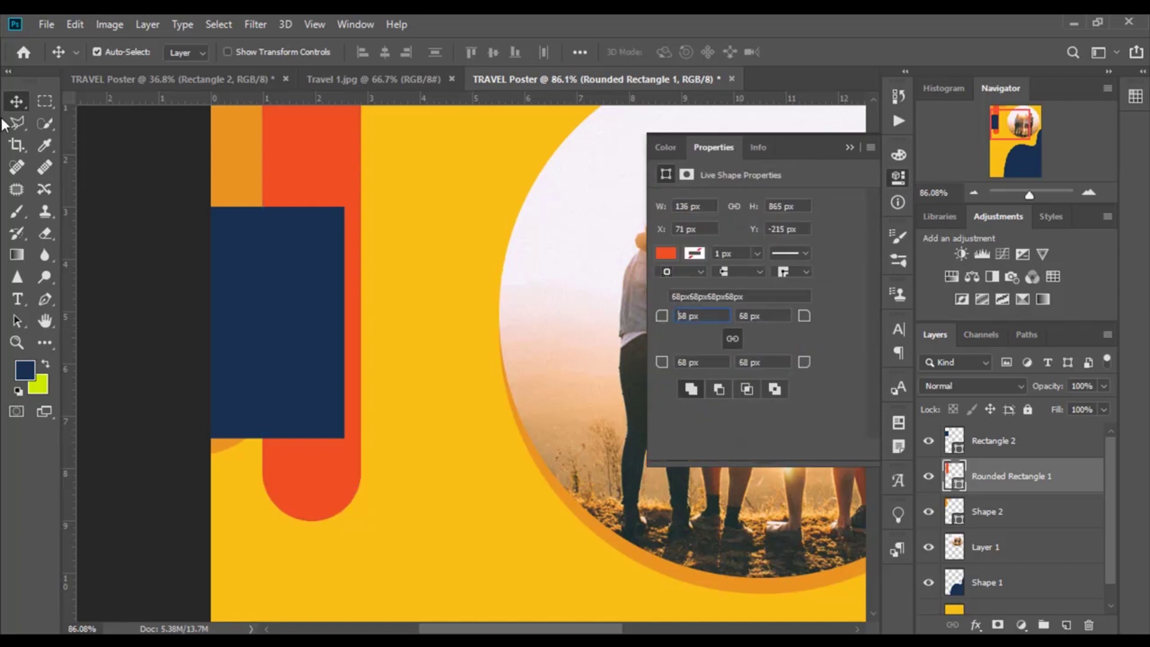
pyautogui.click(849, 145)
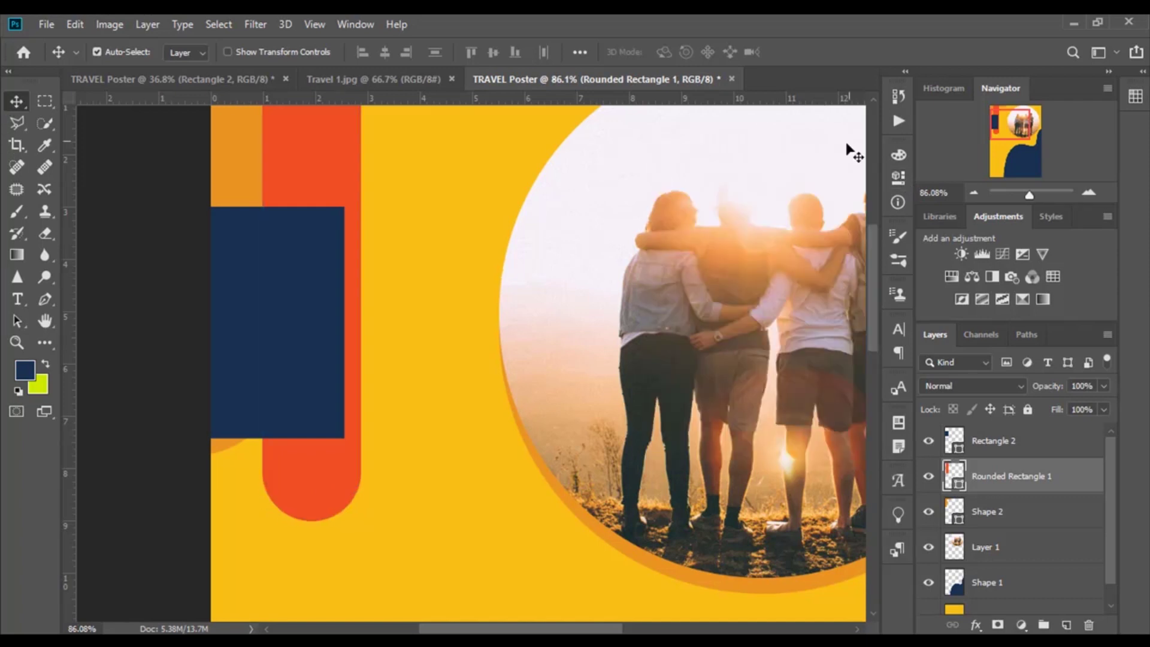
# Scroll across the canvas and select the navy rectangle
pyautogui.scroll(-1, 316, 410)
pyautogui.scroll(-1, 318, 419)
pyautogui.scroll(-2, 324, 440)
pyautogui.hscroll(2, 330, 446)
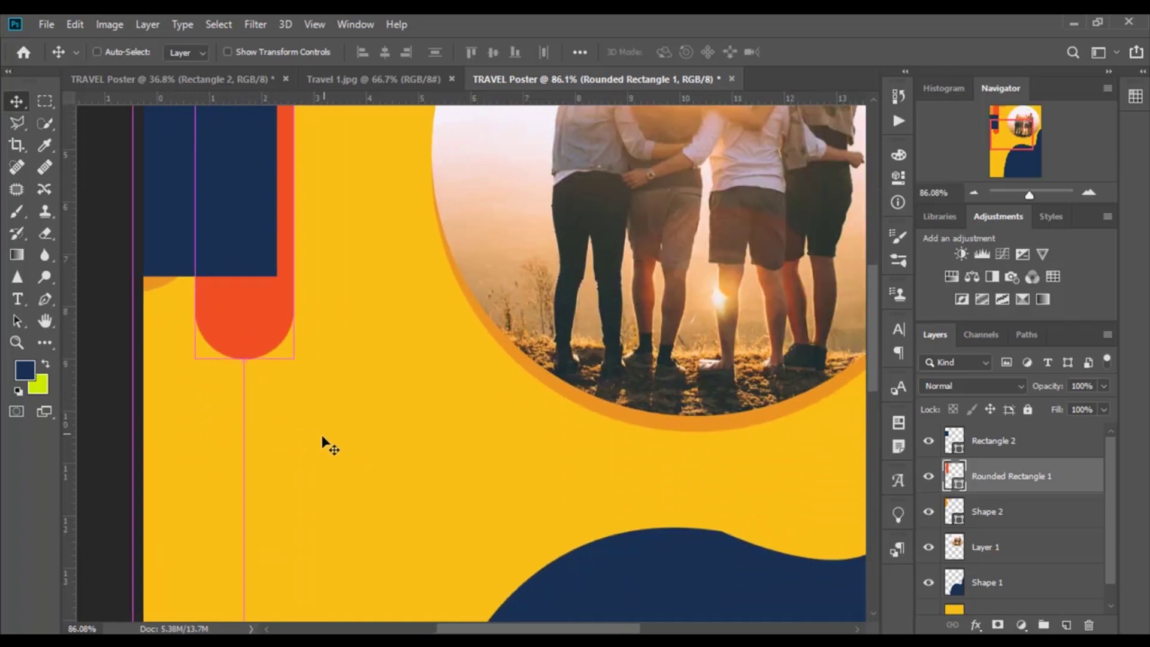
pyautogui.hscroll(1, 329, 448)
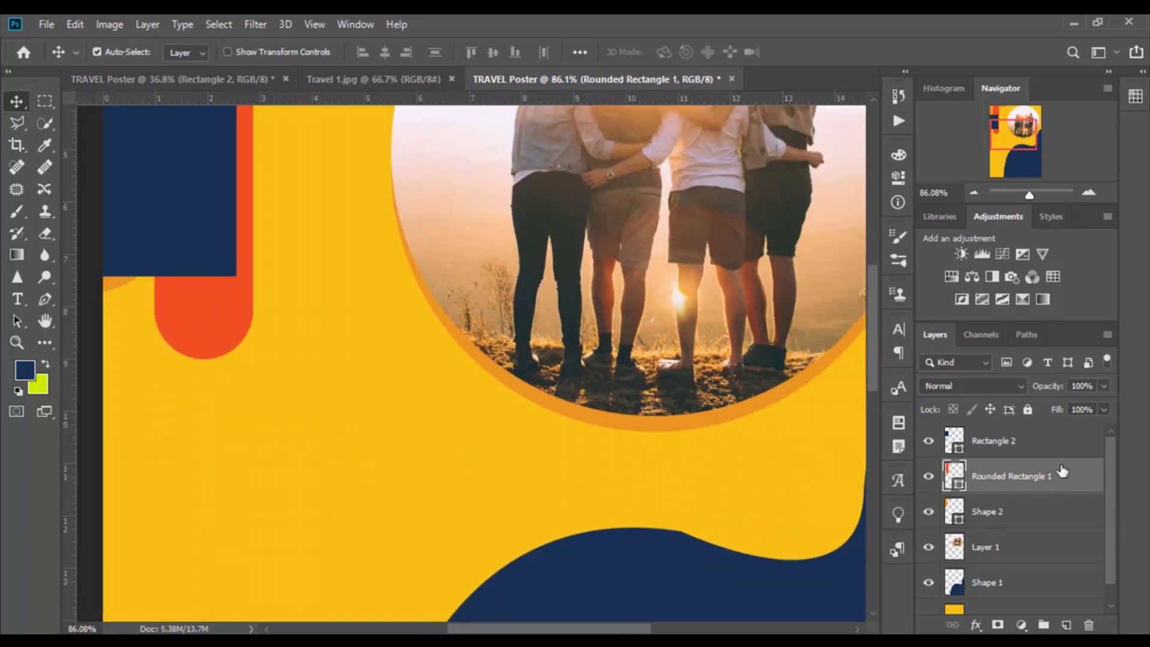
pyautogui.click(999, 441)
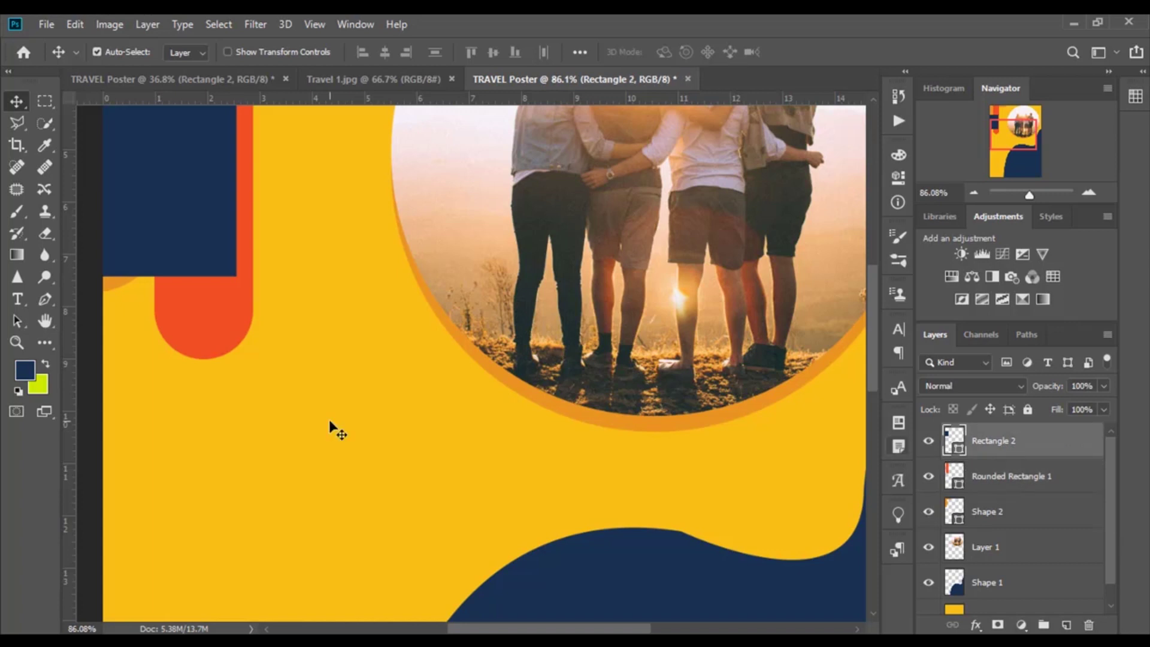
pyautogui.scroll(-2, 329, 420)
pyautogui.scroll(-1, 324, 392)
pyautogui.hscroll(-1, 300, 419)
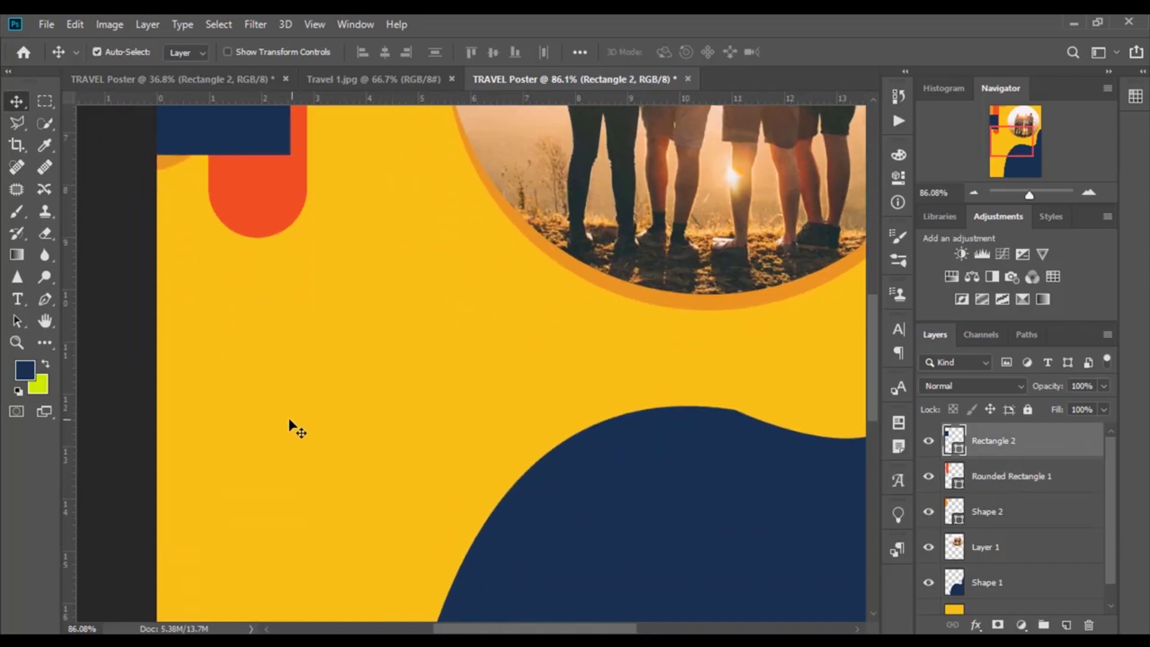
# Switch to the Rounded Rectangle tool, then back to the Move tool
pyautogui.click(43, 343)
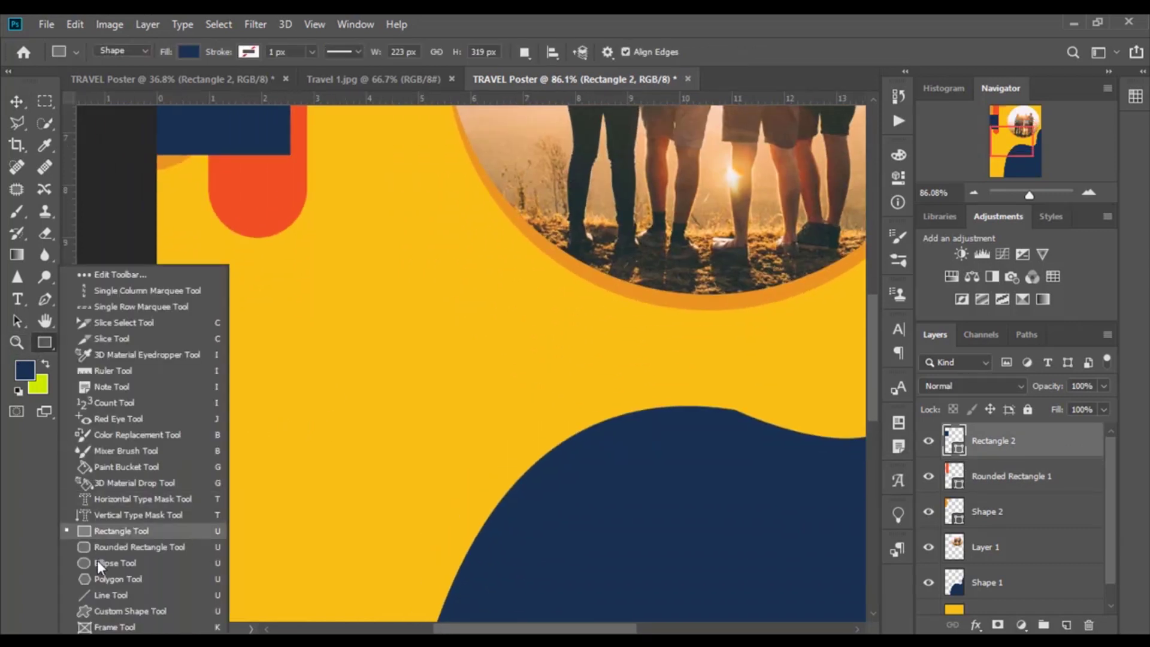
pyautogui.click(100, 549)
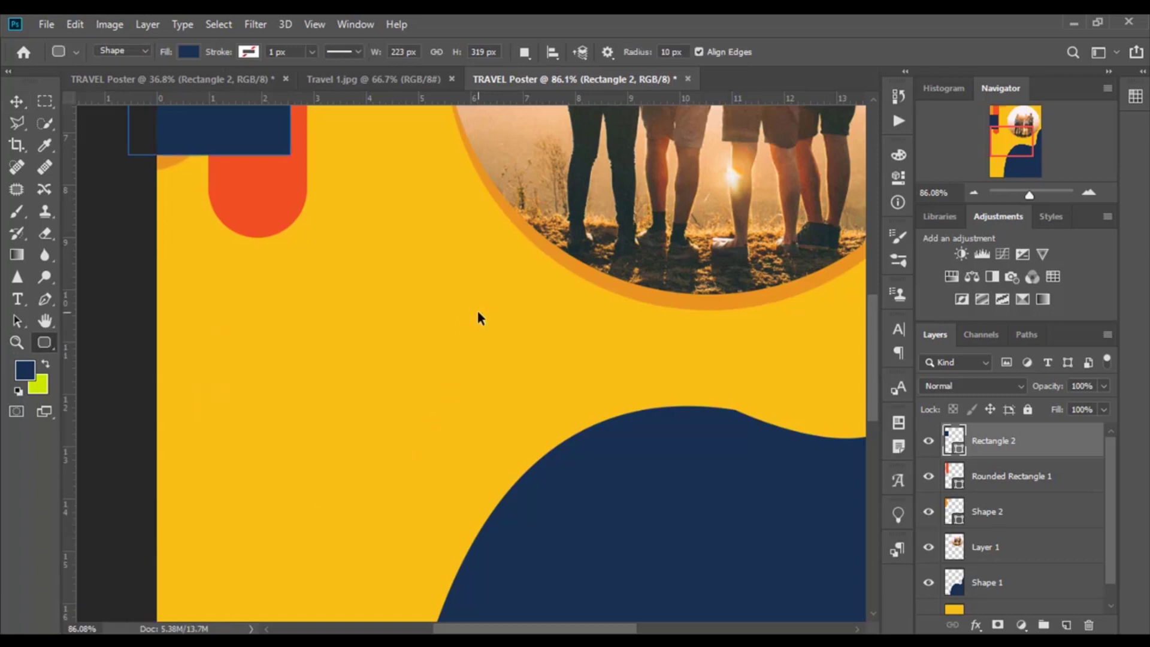
pyautogui.scroll(-1, 453, 321)
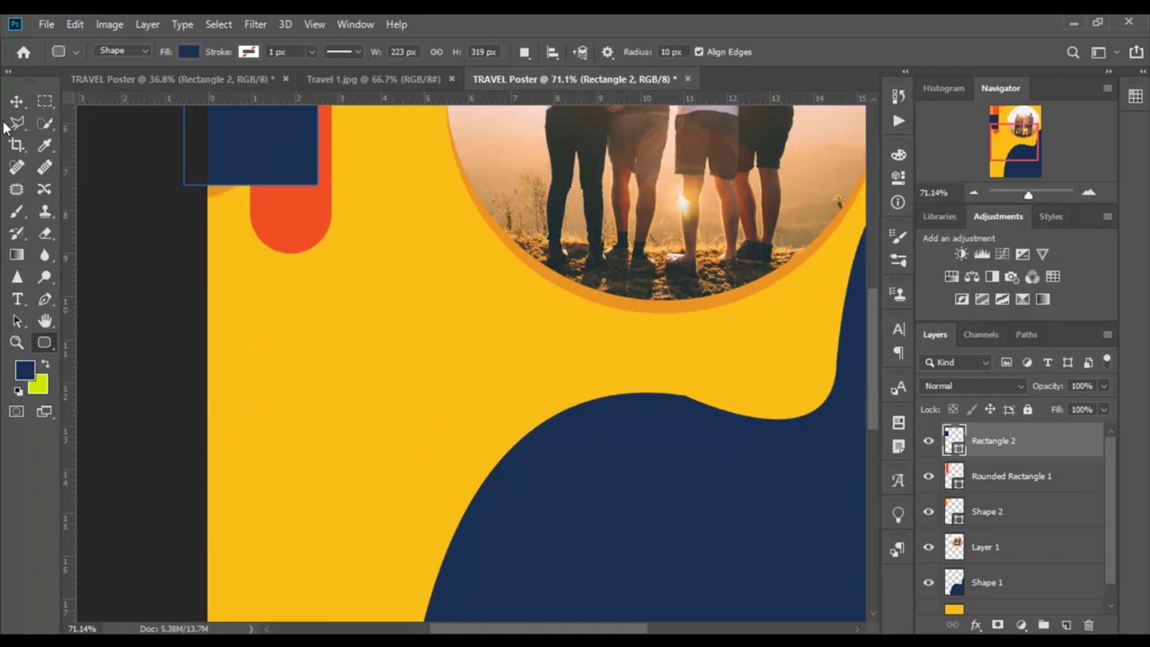
pyautogui.press('v')
pyautogui.scroll(2, 590, 478)
pyautogui.scroll(2, 623, 389)
# Scale the circular sunset photo (Layer 1) down to about 85% and apply it
pyautogui.click(656, 316)
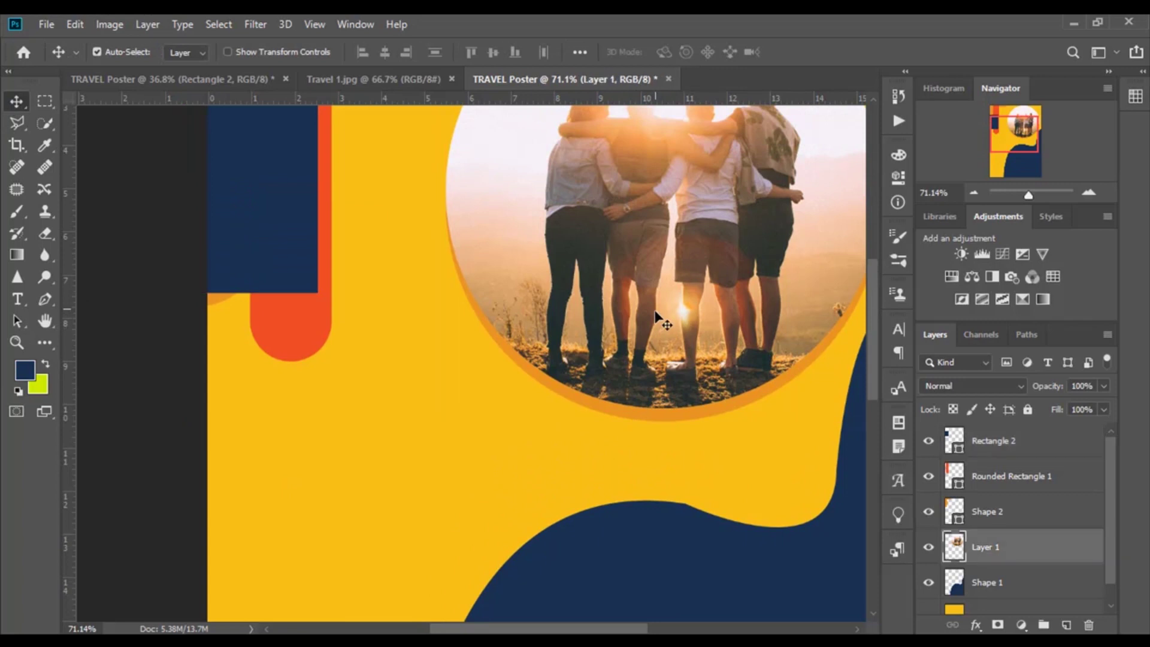
pyautogui.scroll(-2, 656, 315)
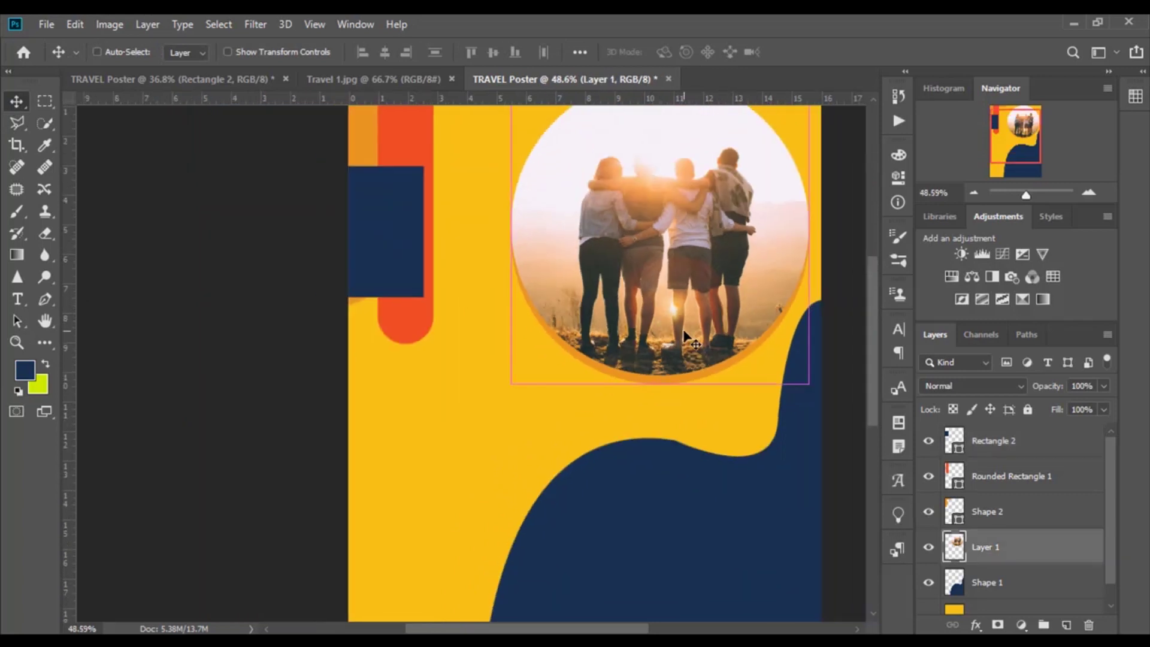
pyautogui.hotkey('ctrl', 't')
pyautogui.moveTo(809, 383)
pyautogui.mouseDown()
pyautogui.moveTo(758, 303)
pyautogui.moveTo(768, 304)
pyautogui.mouseUp()
pyautogui.scroll(2, 834, 423)
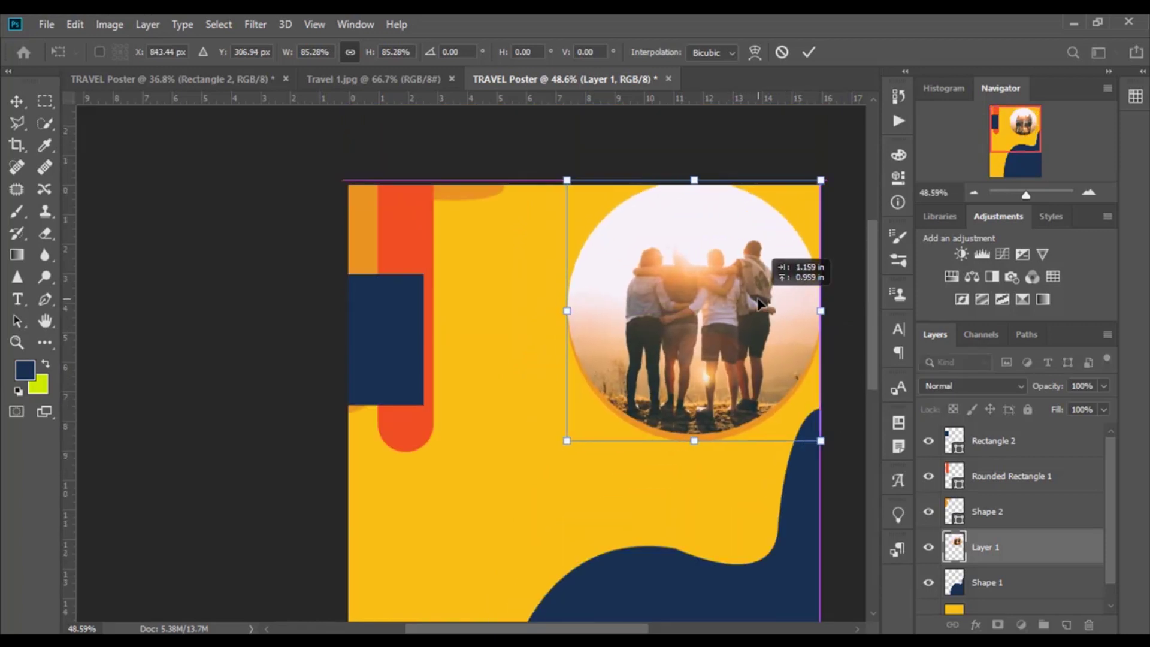
pyautogui.click(816, 46)
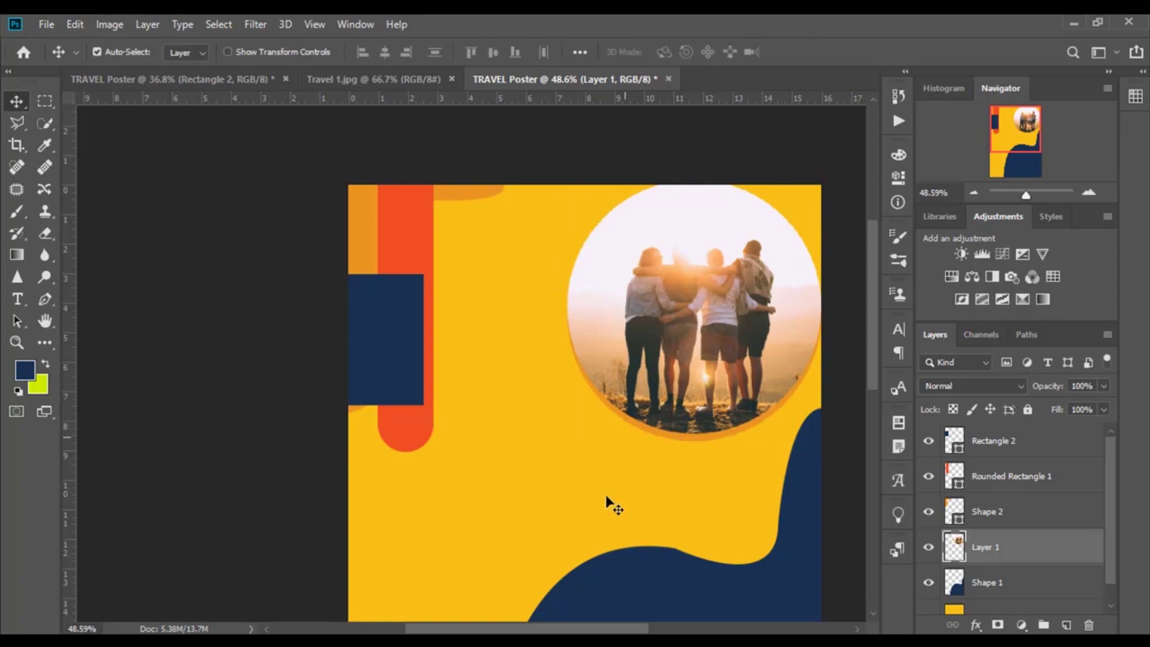
# Draw a thin vertical rounded rectangle above the navy wave and fill it navy
pyautogui.scroll(2, 605, 497)
pyautogui.scroll(2, 604, 486)
pyautogui.scroll(-2, 603, 491)
pyautogui.hscroll(3, 580, 495)
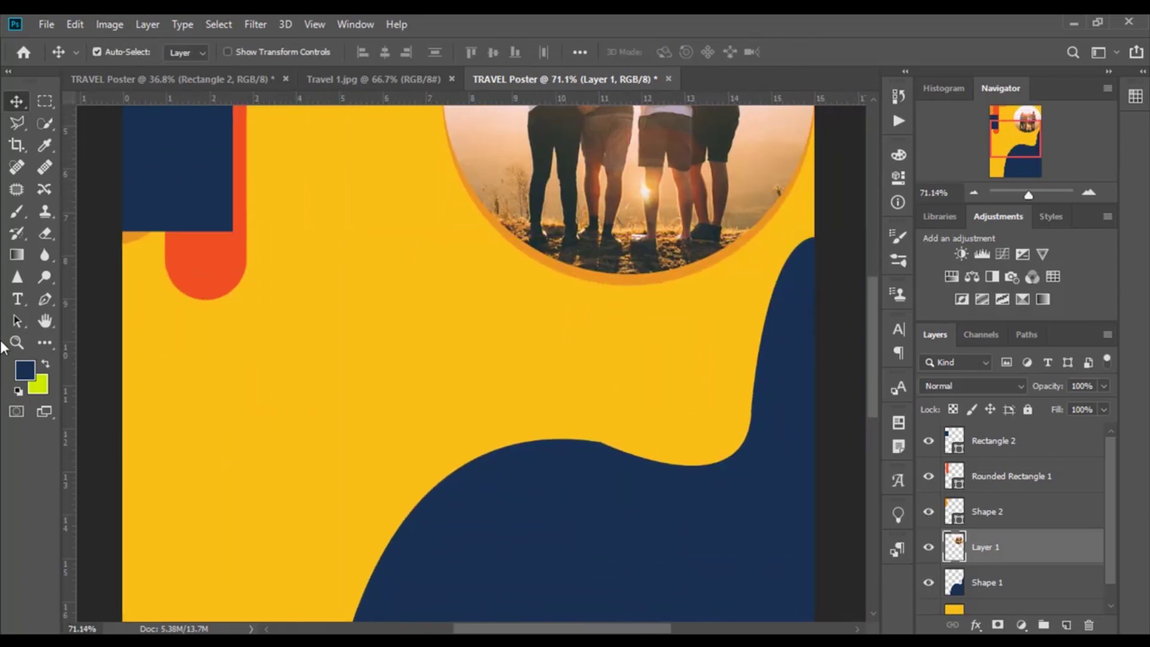
pyautogui.click(45, 342)
pyautogui.moveTo(443, 300); pyautogui.dragTo(450, 456)
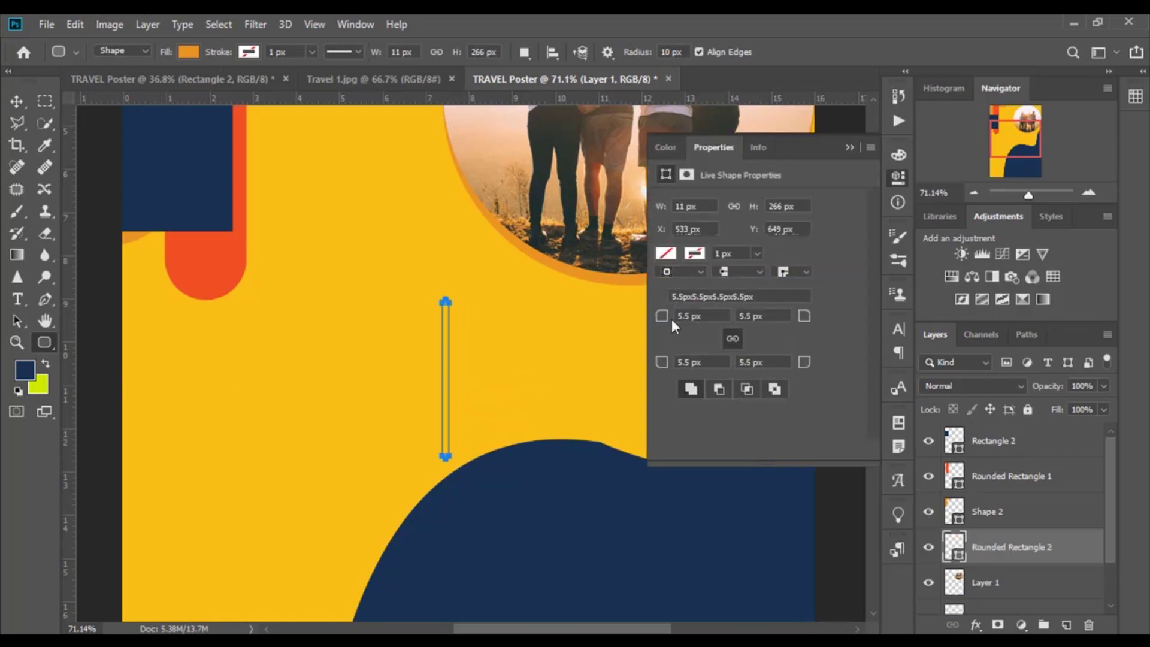
pyautogui.click(666, 257)
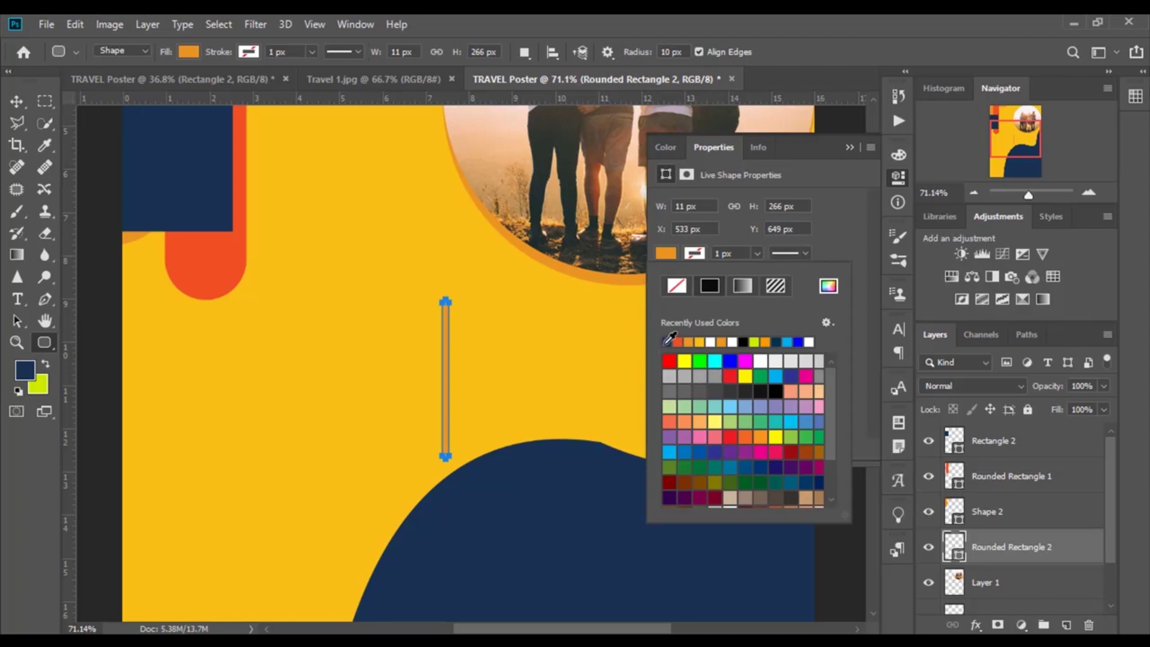
pyautogui.click(666, 342)
pyautogui.click(849, 147)
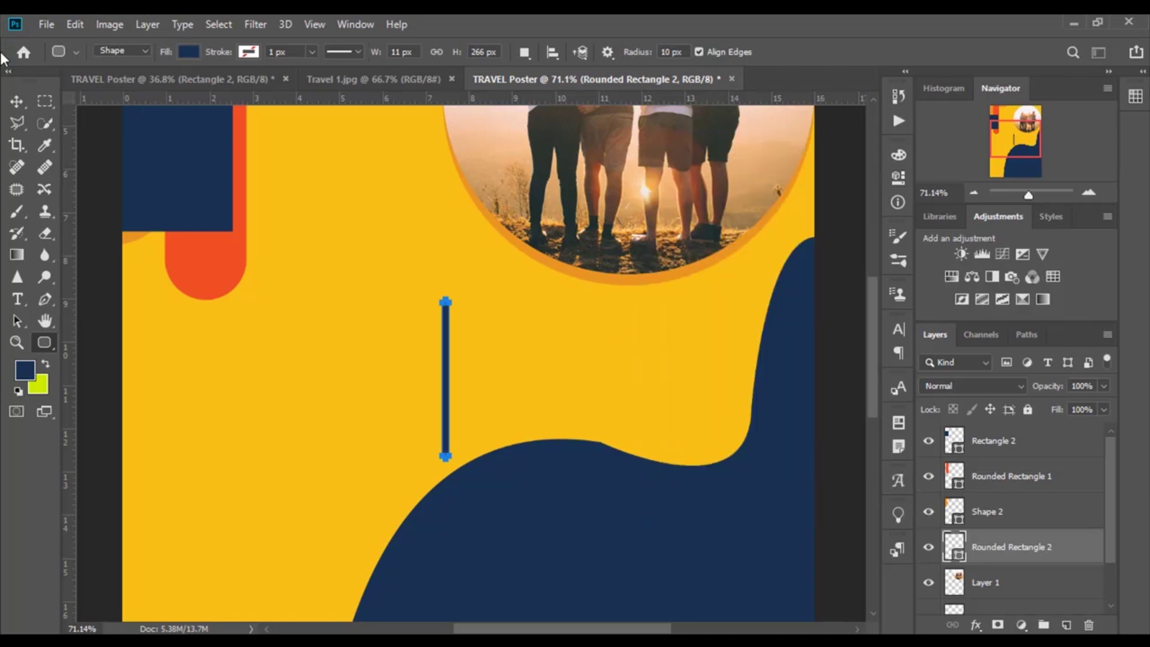
# Nudge the navy bar slightly higher and scroll down the canvas
pyautogui.press('v')
pyautogui.scroll(-2, 401, 413)
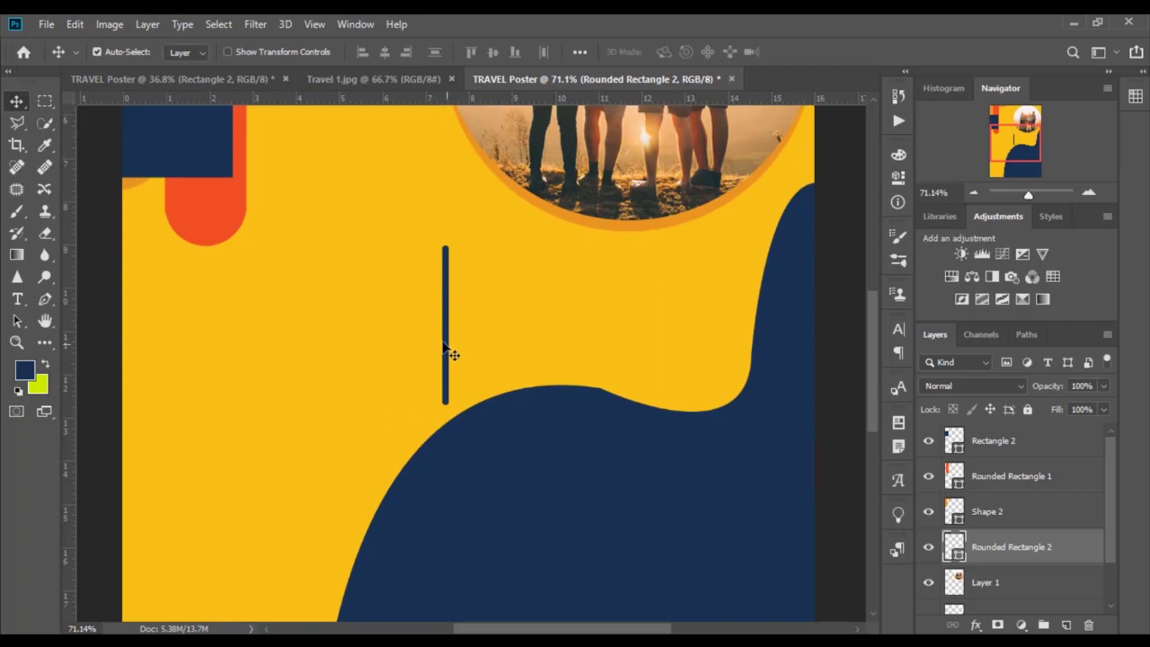
pyautogui.moveTo(444, 350); pyautogui.dragTo(446, 328)
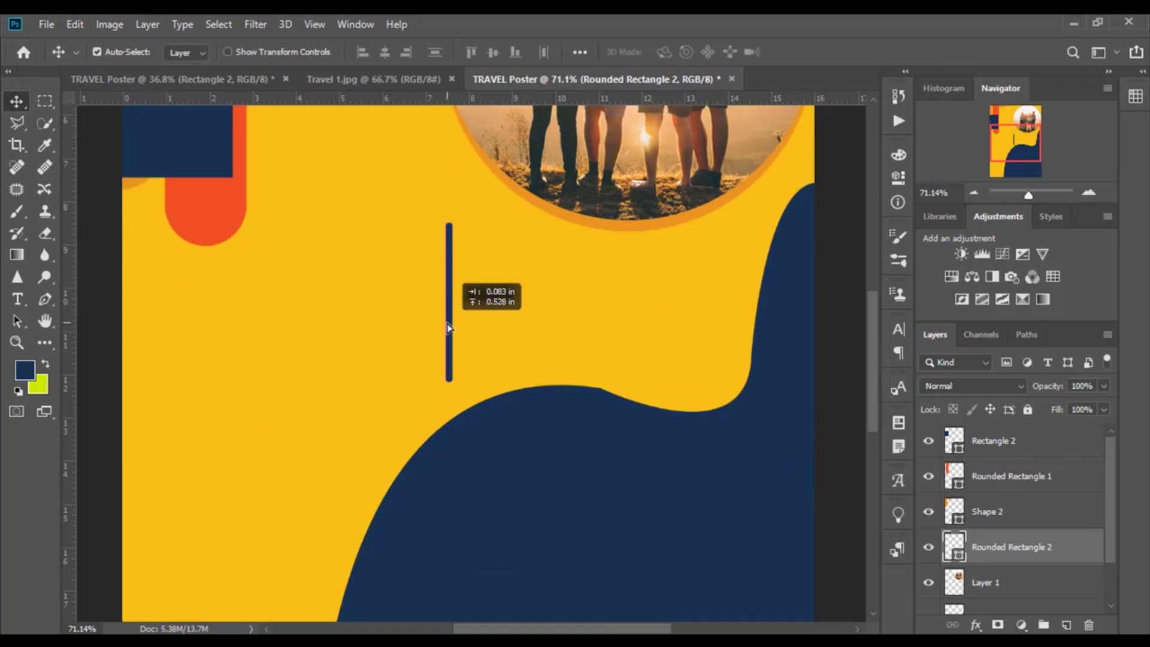
pyautogui.hscroll(-2, 342, 356)
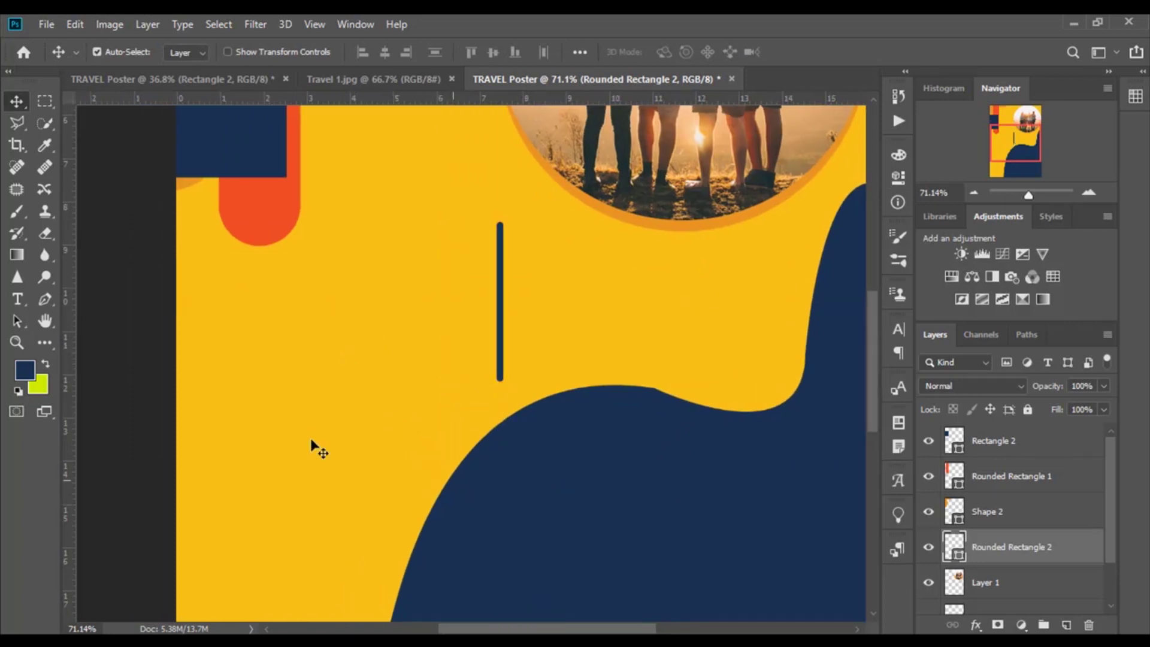
pyautogui.scroll(-2, 315, 392)
pyautogui.scroll(-1, 314, 395)
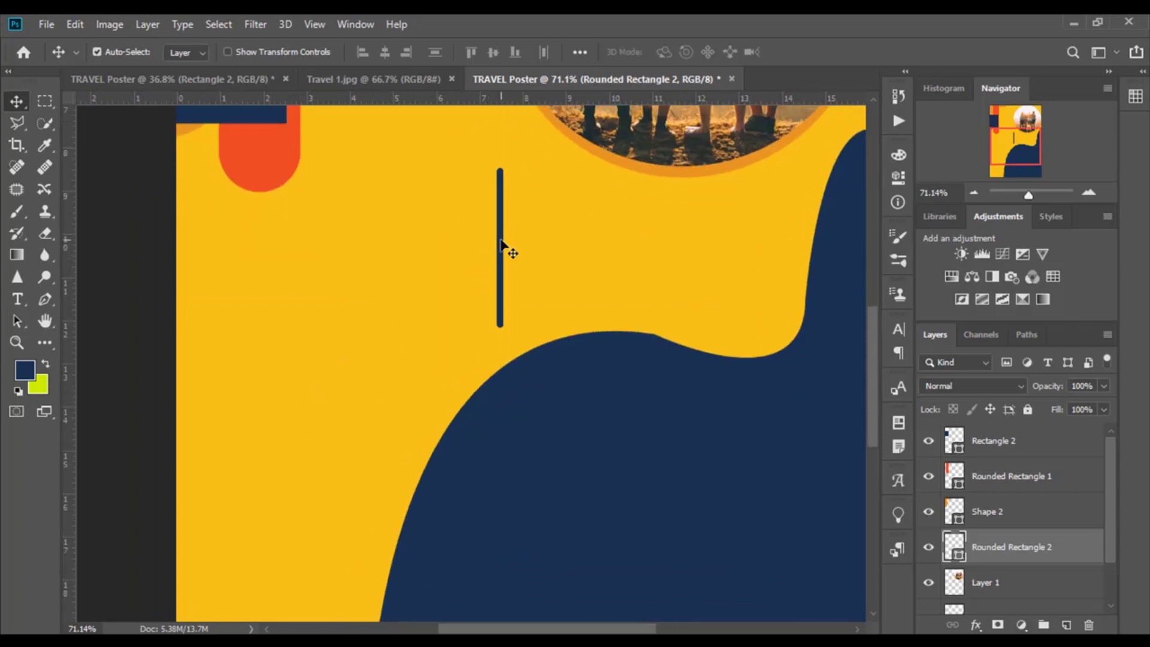
pyautogui.moveTo(501, 242); pyautogui.dragTo(497, 260)
pyautogui.scroll(-3, 359, 380)
pyautogui.scroll(-4, 355, 389)
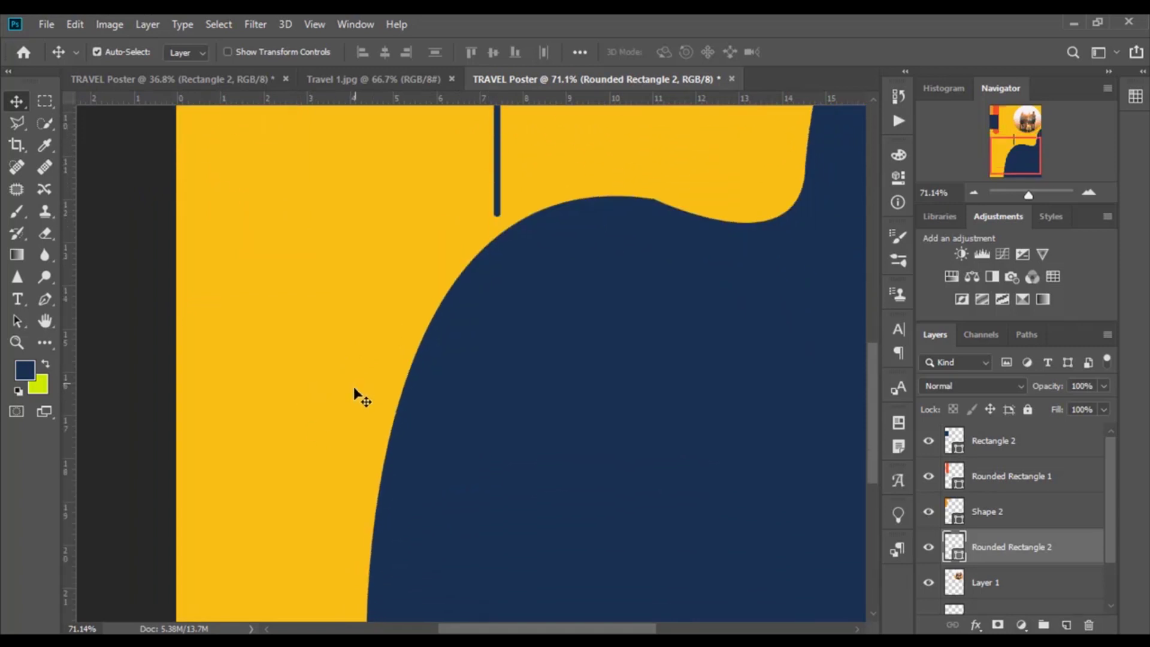
pyautogui.scroll(-5, 355, 391)
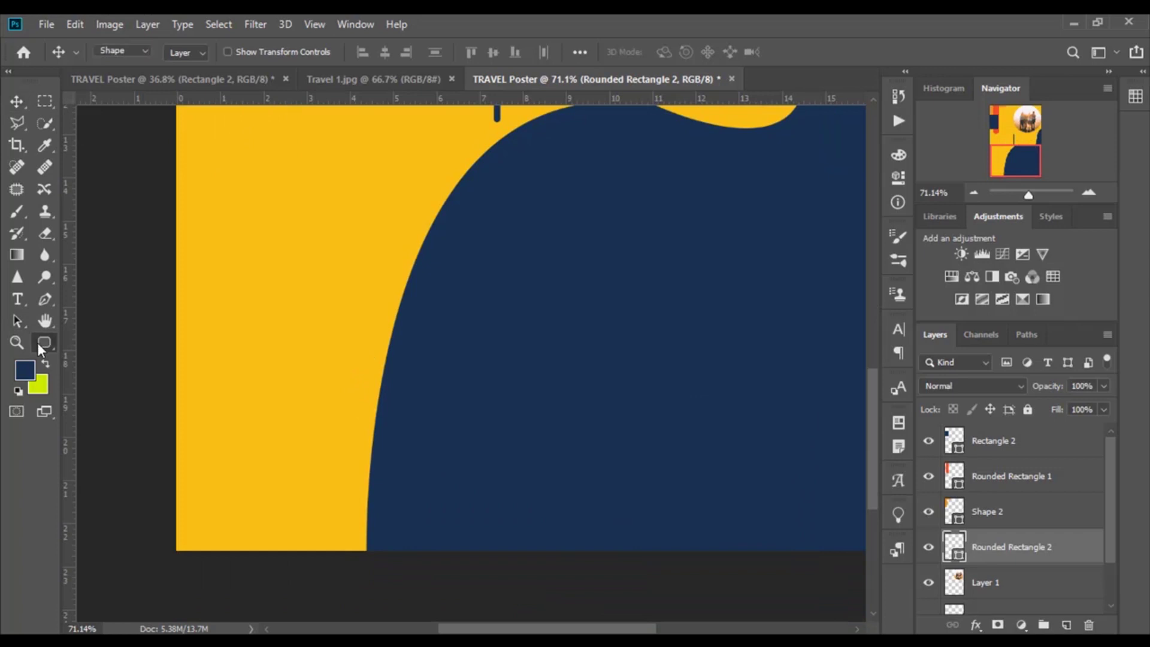
# Draw a tall orange rounded rectangle at lower left with fully rounded pill corners
pyautogui.click(37, 343)
pyautogui.click(113, 544)
pyautogui.moveTo(204, 576); pyautogui.dragTo(367, 268)
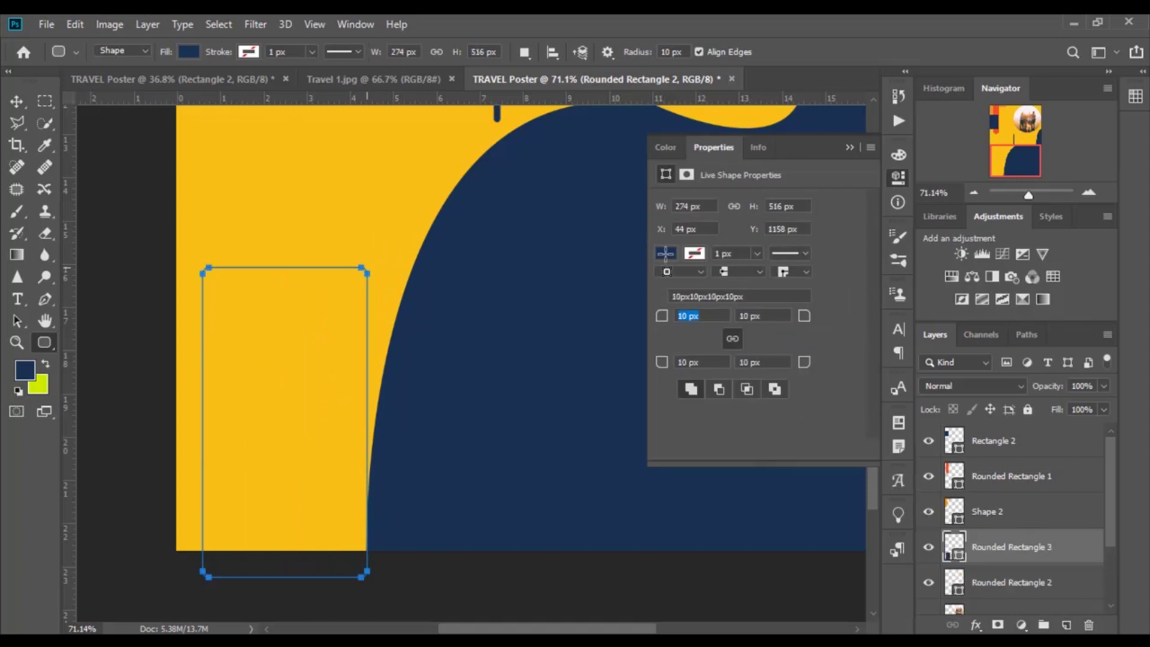
pyautogui.click(666, 254)
pyautogui.click(666, 342)
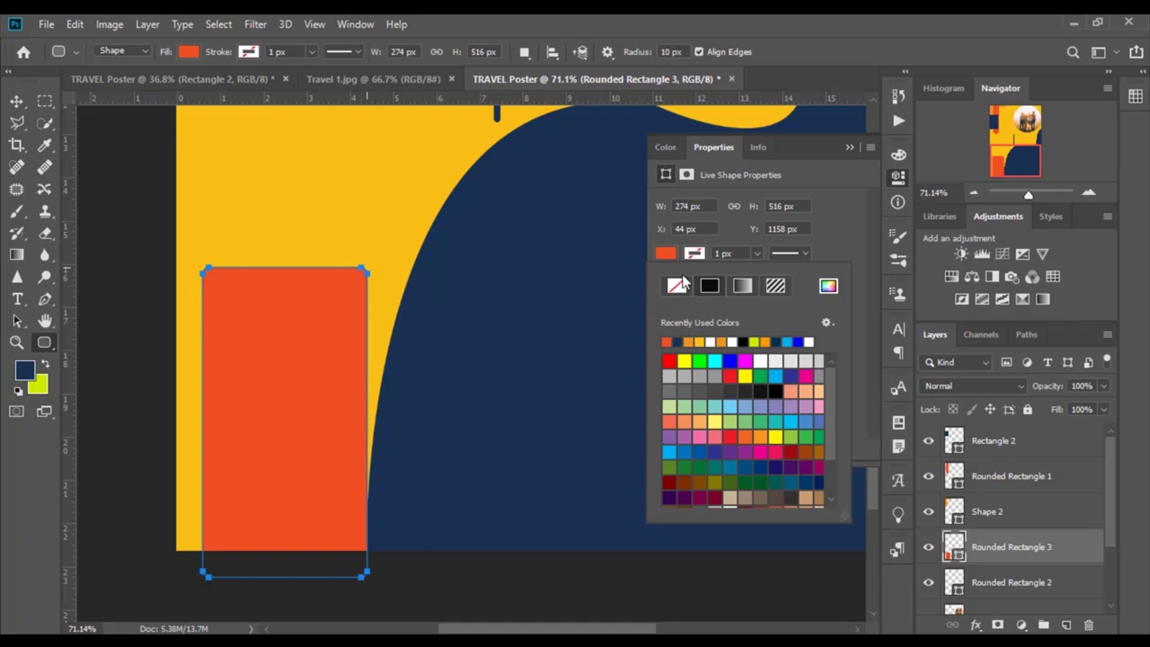
pyautogui.click(669, 255)
pyautogui.moveTo(661, 316); pyautogui.dragTo(867, 307)
pyautogui.moveTo(957, 333); pyautogui.dragTo(846, 252)
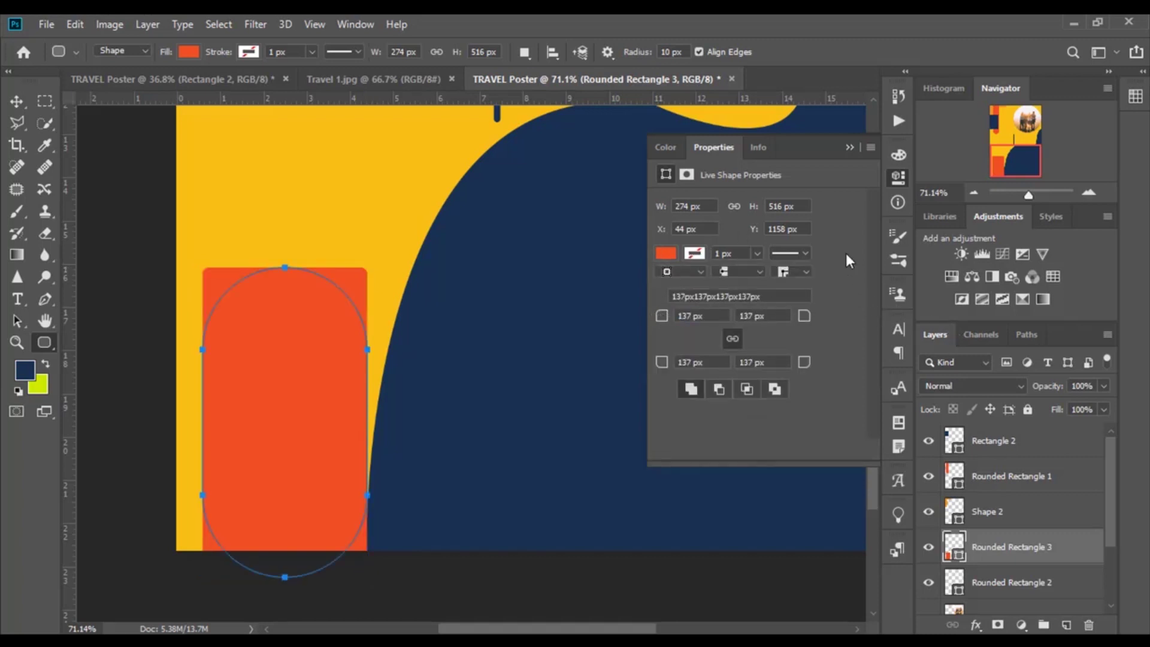
pyautogui.click(850, 148)
# Move the orange pill down past the bottom edge and nudge it left
pyautogui.click(17, 101)
pyautogui.moveTo(283, 411); pyautogui.dragTo(289, 447)
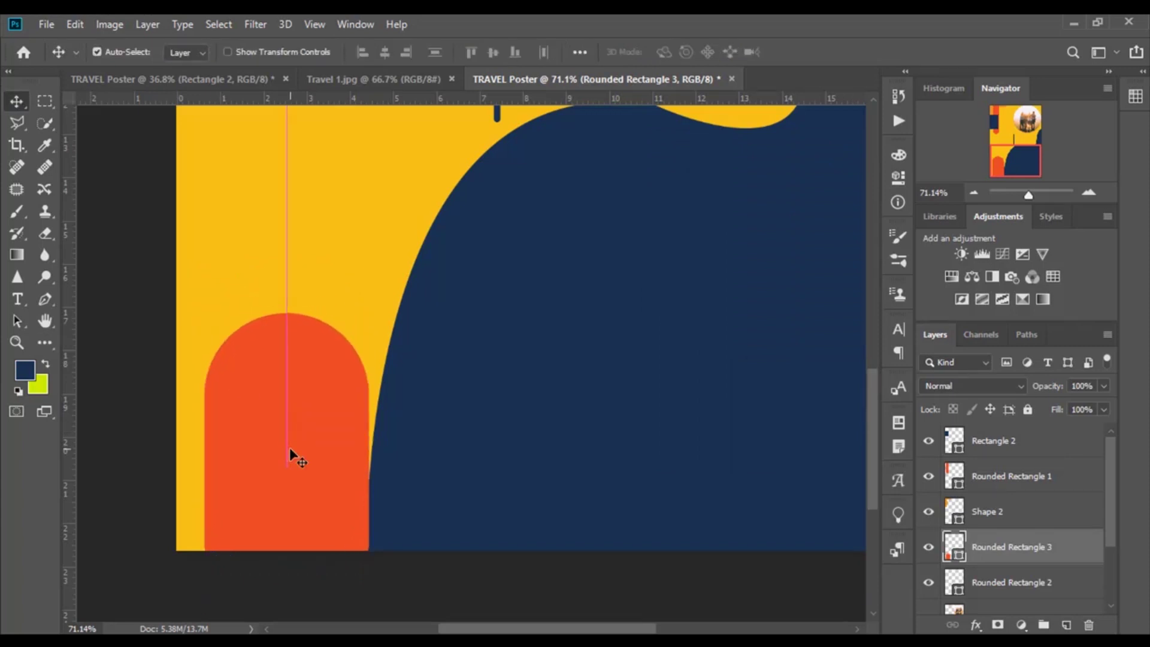
pyautogui.scroll(1, 324, 451)
pyautogui.scroll(1, 323, 450)
pyautogui.scroll(-1, 323, 456)
pyautogui.scroll(1, 333, 479)
pyautogui.scroll(1, 323, 509)
pyautogui.scroll(-3, 320, 516)
pyautogui.moveTo(325, 518); pyautogui.dragTo(318, 527)
pyautogui.scroll(2, 318, 527)
pyautogui.scroll(4, 318, 527)
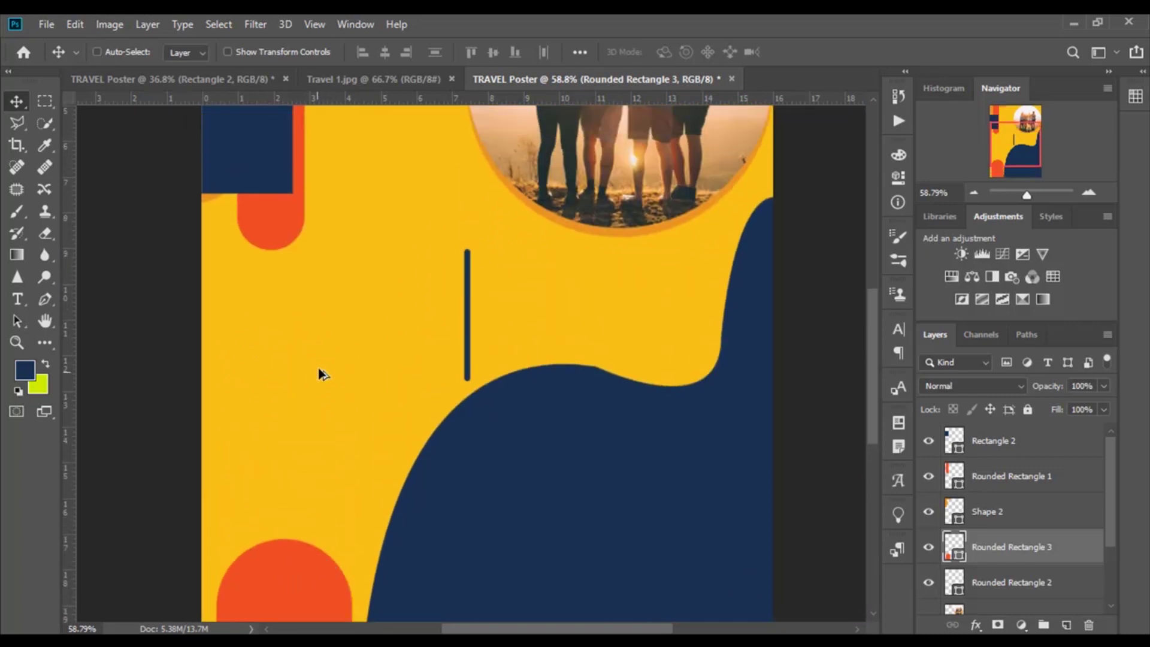
pyautogui.scroll(3, 318, 373)
pyautogui.scroll(3, 318, 383)
pyautogui.hscroll(1, 311, 389)
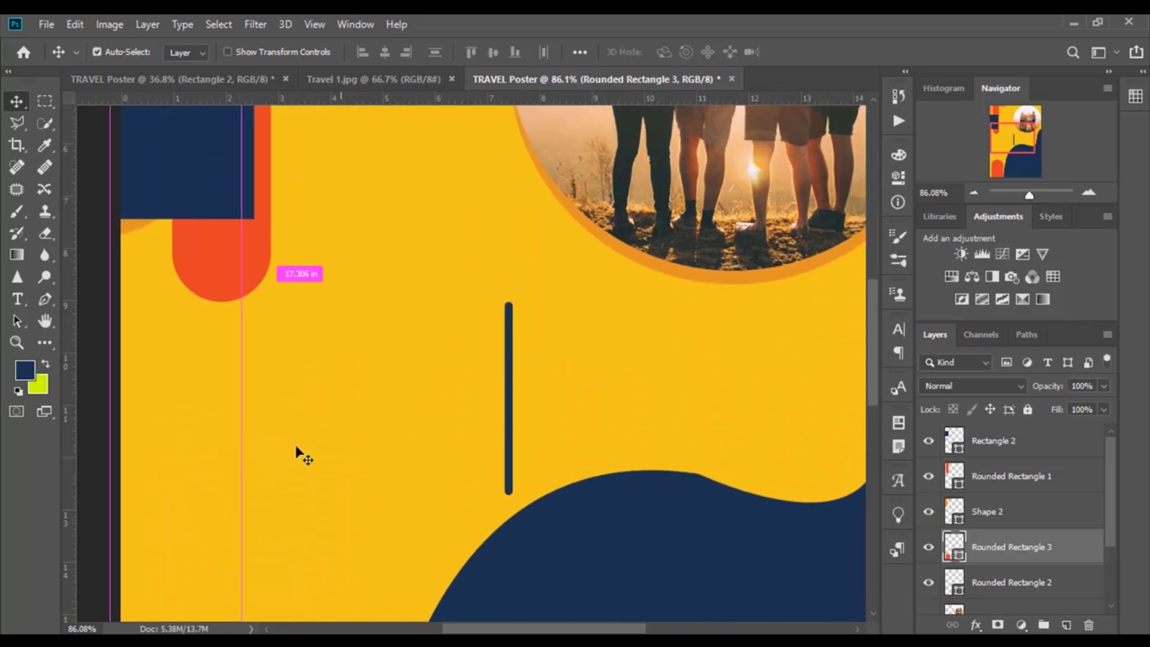
# Add the navy TRAVEL POSTER TEMPLATE heading and move it beside the vertical bar
pyautogui.press('t')
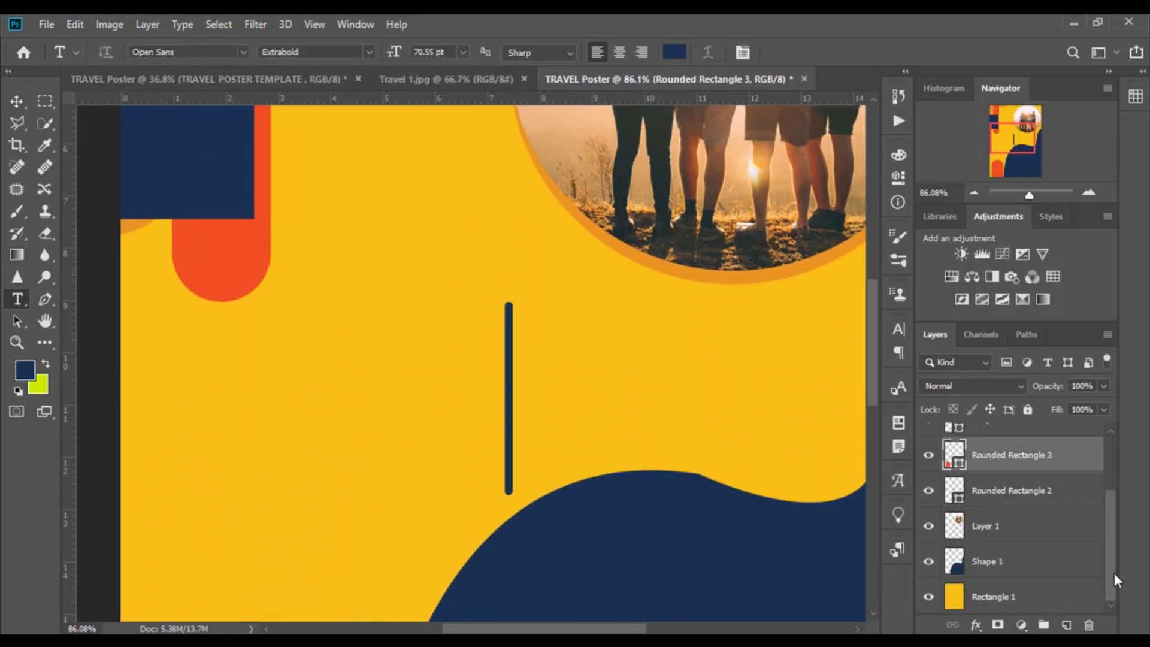
pyautogui.moveTo(1111, 579); pyautogui.dragTo(1036, 522)
pyautogui.click(1054, 457)
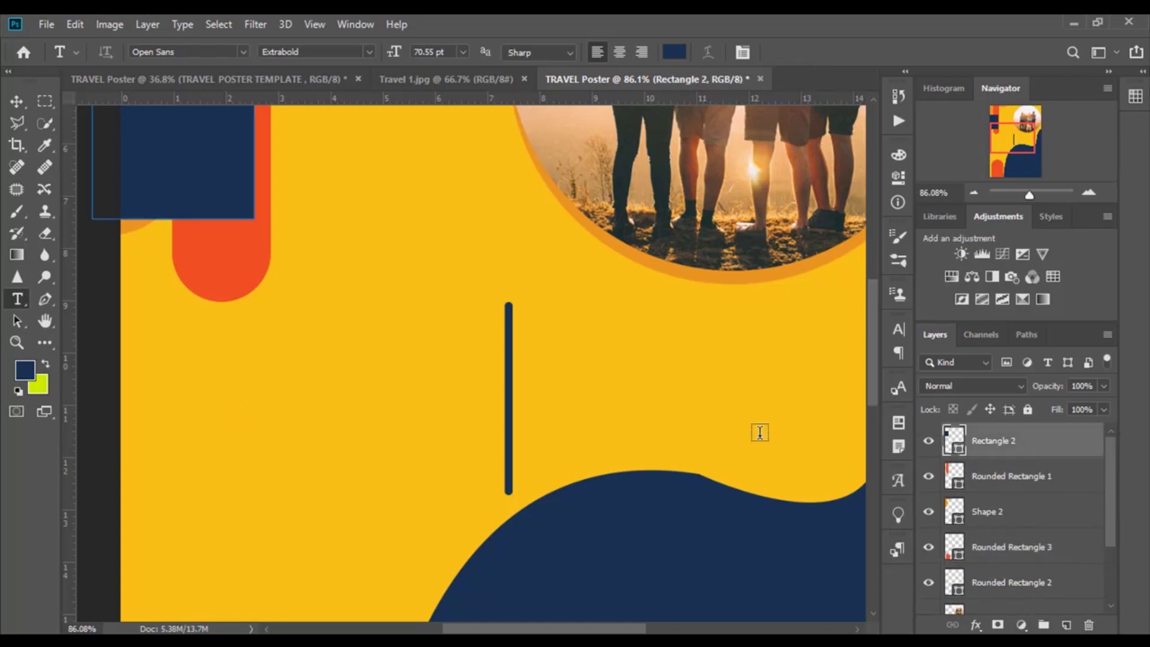
pyautogui.click(220, 376)
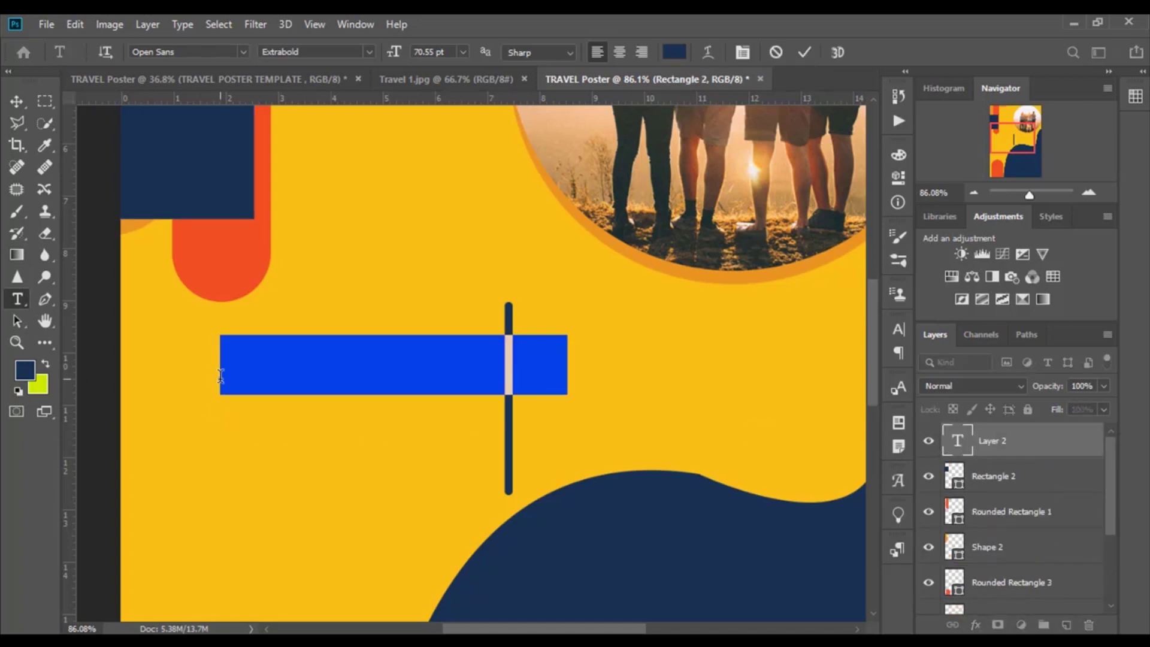
pyautogui.write('TRAVEL POSTER TEMPLATE')
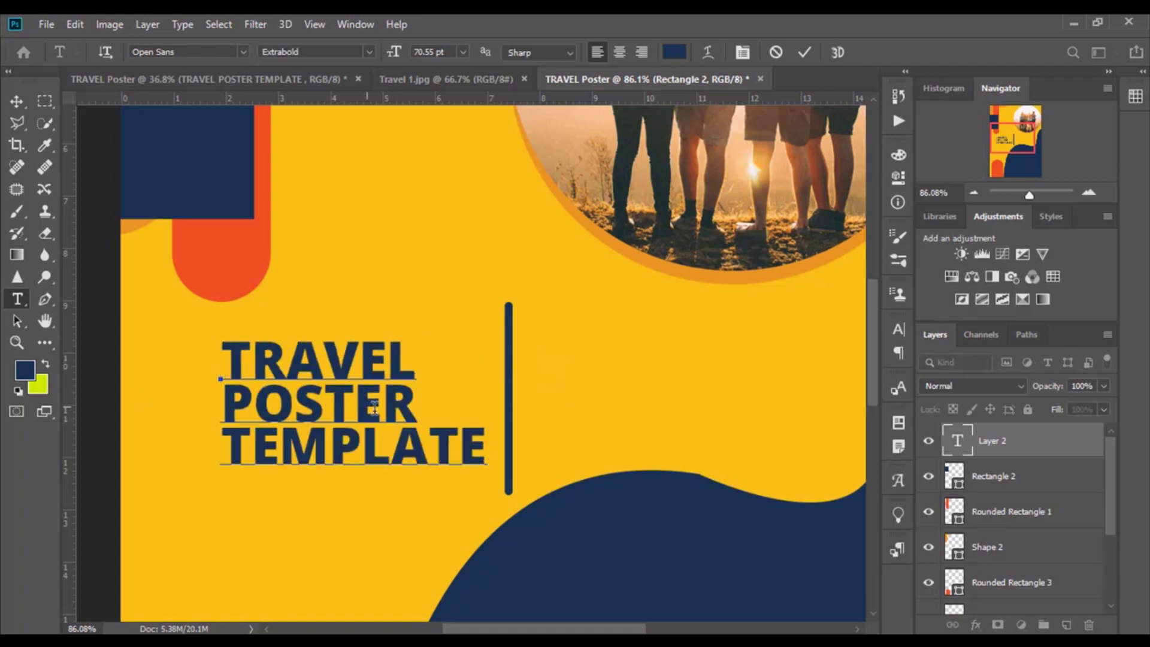
pyautogui.click(21, 97)
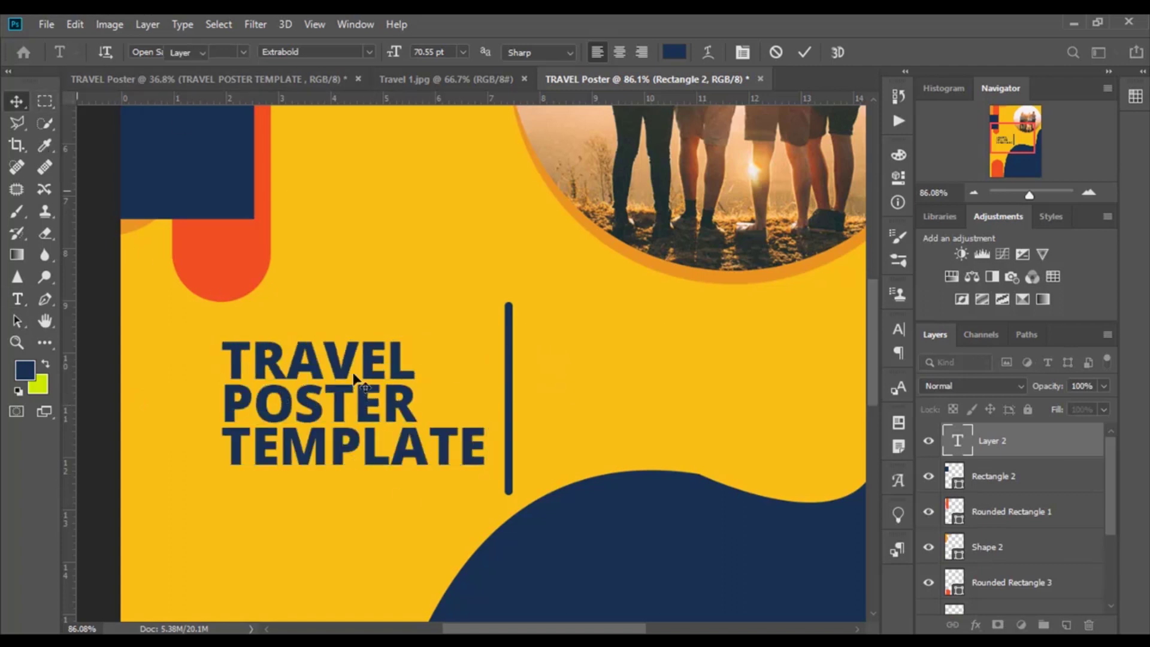
pyautogui.moveTo(346, 366)
pyautogui.mouseDown()
pyautogui.moveTo(327, 368)
pyautogui.moveTo(367, 334)
pyautogui.moveTo(357, 335)
pyautogui.mouseUp()
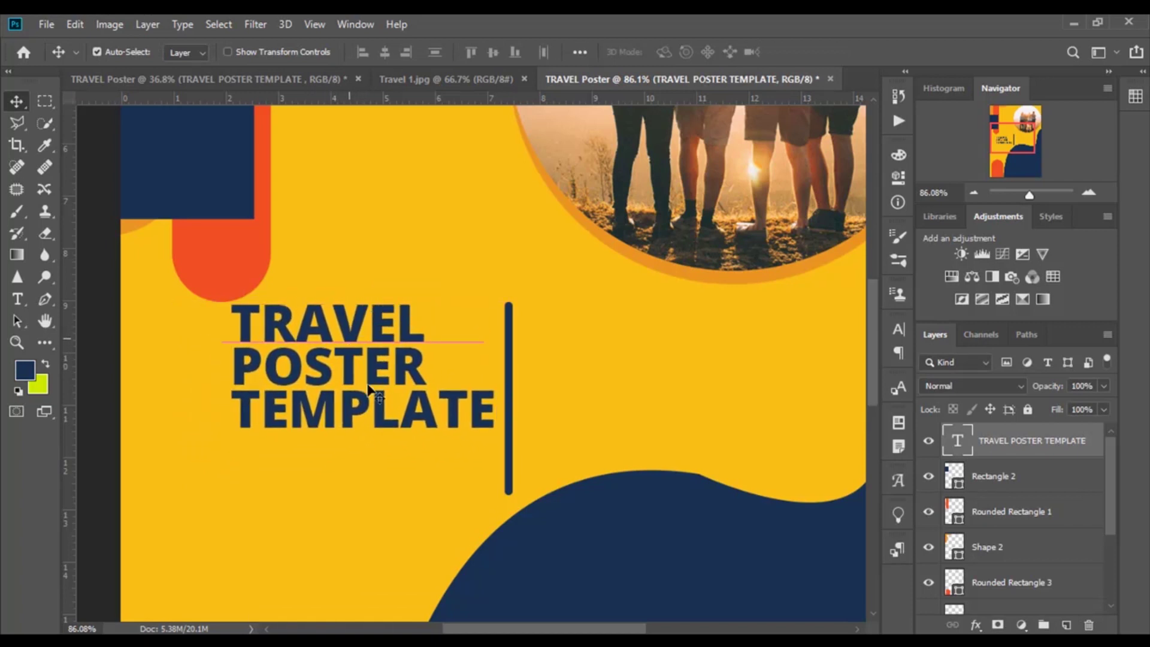
# Pan around the poster to review the heading's placement
pyautogui.hscroll(3, 374, 395)
pyautogui.scroll(-5, 371, 392)
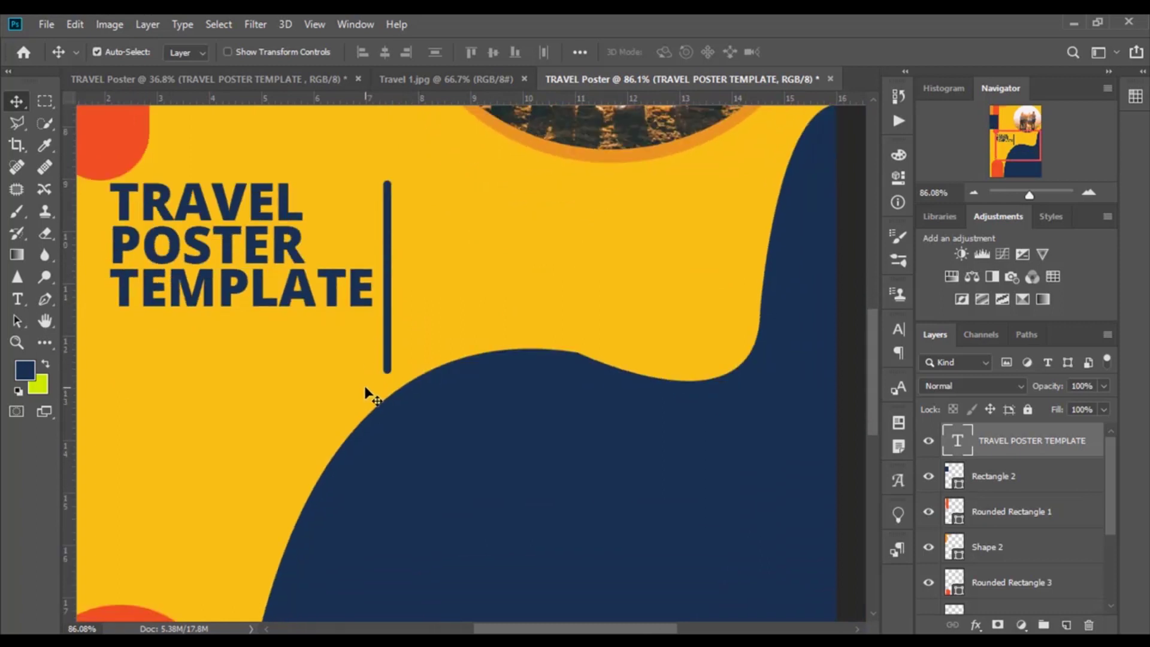
pyautogui.scroll(3, 419, 359)
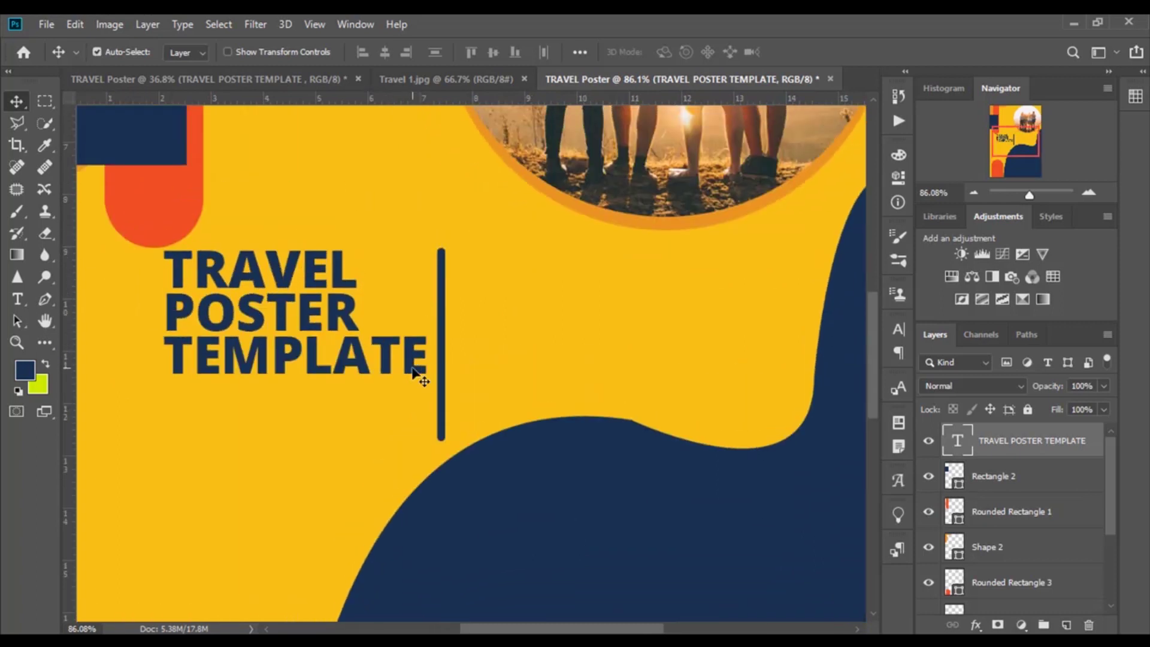
pyautogui.keyDown('alt'); pyautogui.scroll(-1, 417, 351); pyautogui.keyUp('alt')
pyautogui.scroll(-2, 416, 347)
pyautogui.scroll(-2, 416, 346)
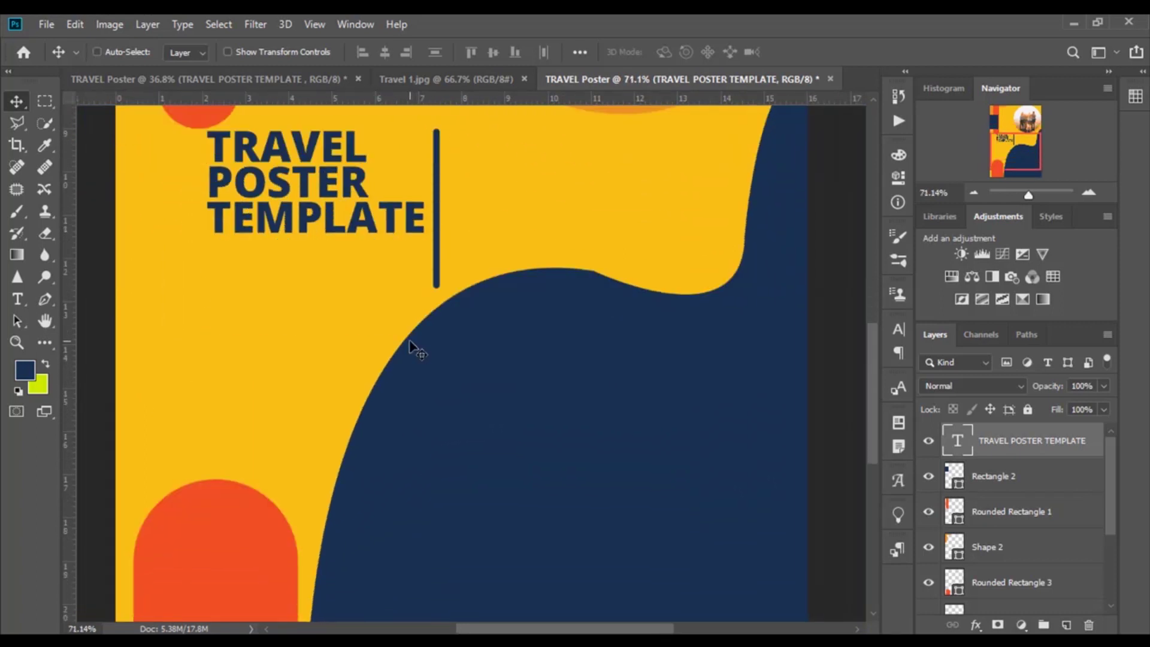
pyautogui.keyDown('ctrl'); pyautogui.hscroll(-2, 413, 371); pyautogui.keyUp('ctrl')
pyautogui.scroll(2, 401, 375)
pyautogui.scroll(2, 397, 383)
pyautogui.hscroll(2, 398, 381)
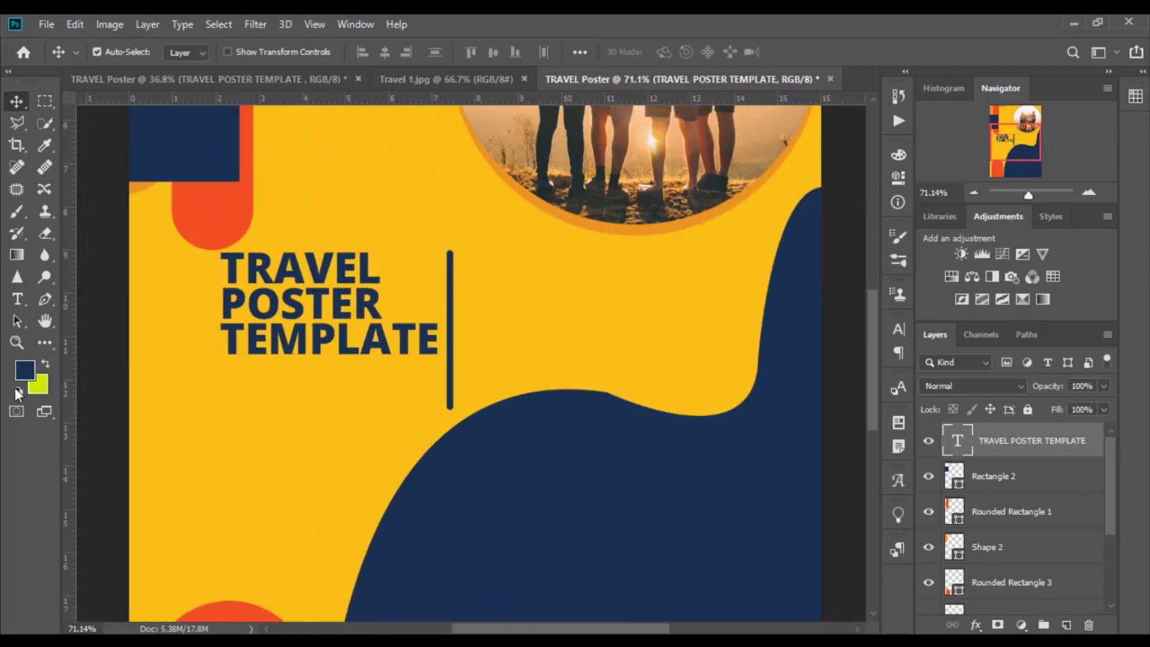
pyautogui.click(38, 344)
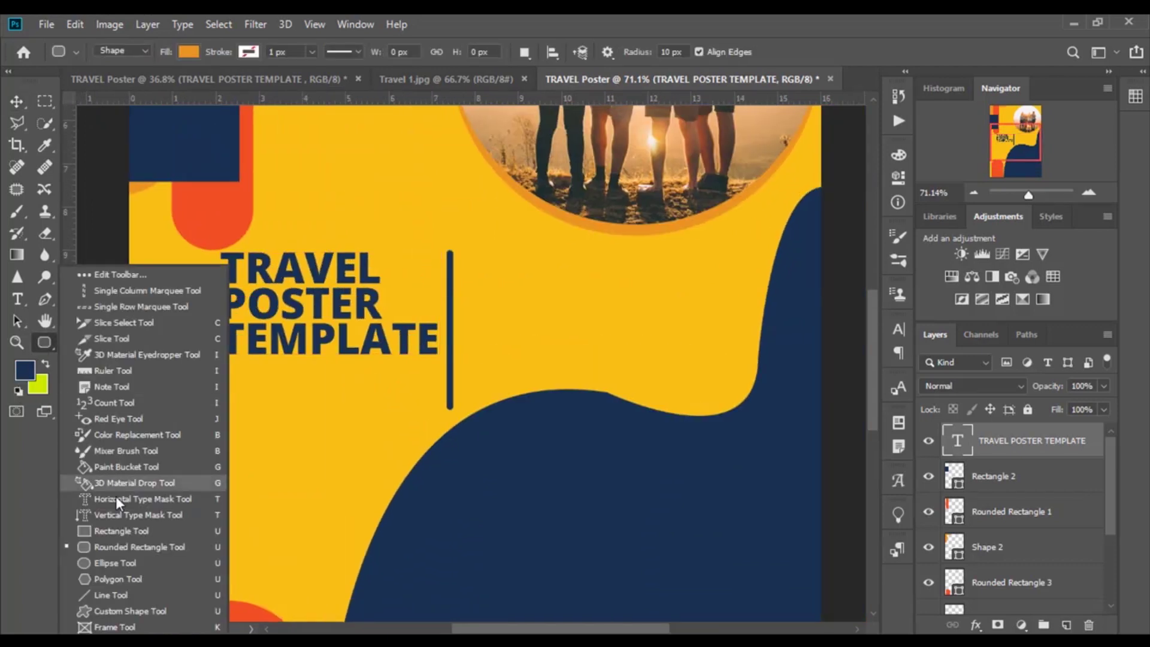
# Draw an orange #eb9421 circle below the heading and Alt-drag a copy near the top-left
pyautogui.click(116, 556)
pyautogui.moveTo(273, 406); pyautogui.dragTo(302, 462)
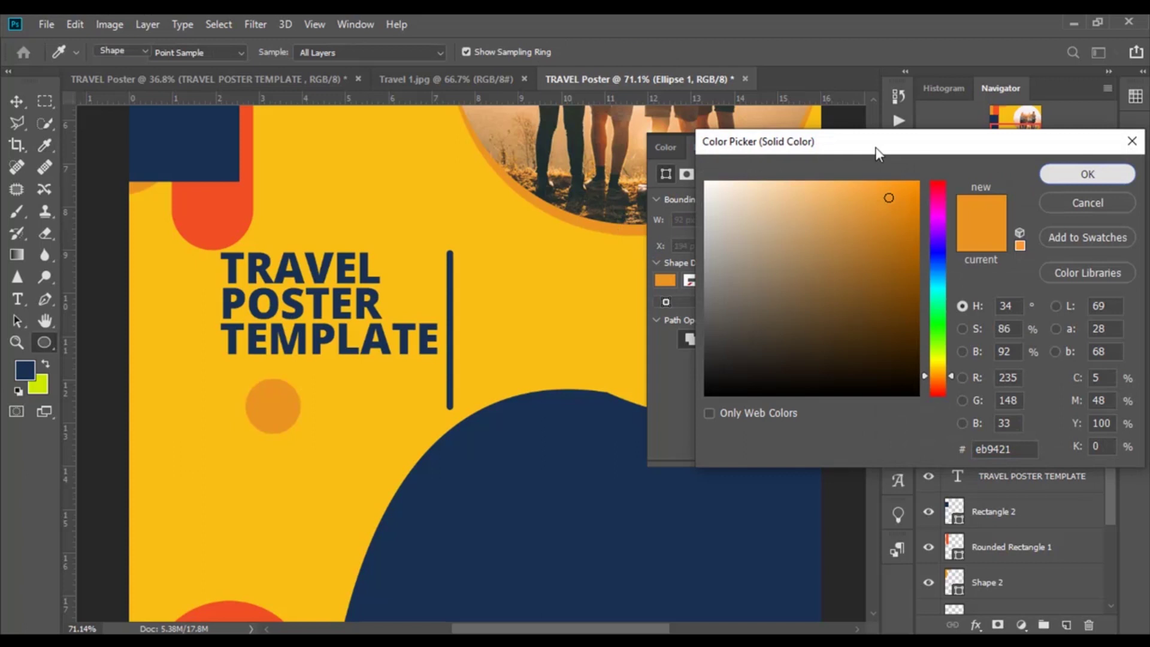
pyautogui.click(1110, 174)
pyautogui.click(16, 102)
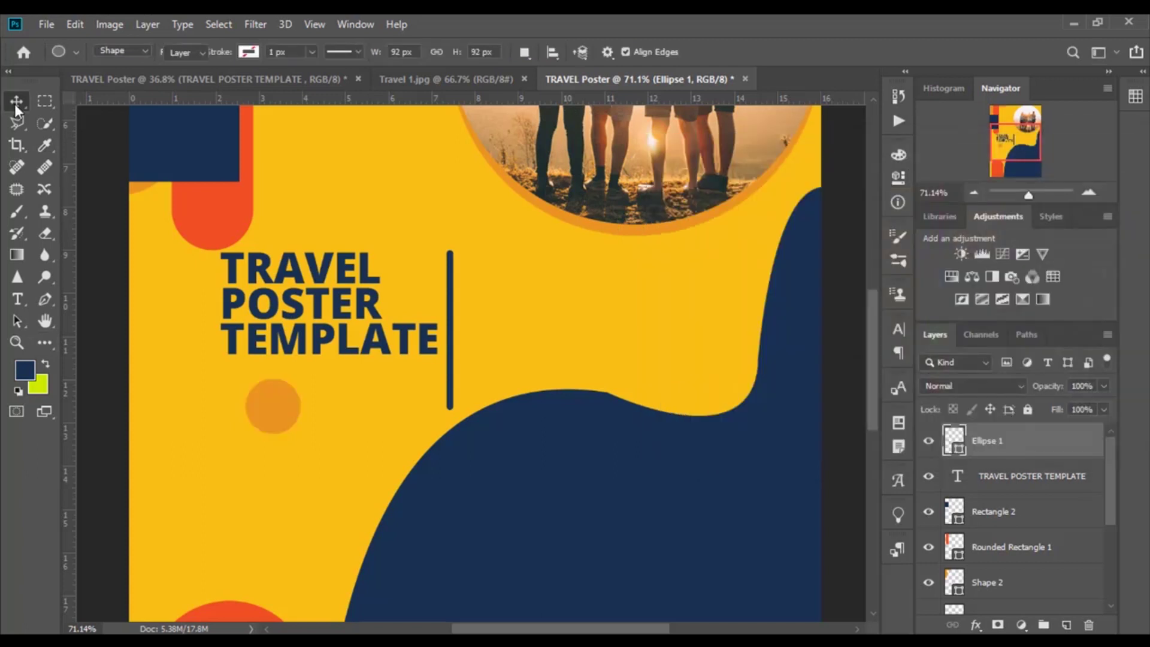
pyautogui.scroll(2, 286, 428)
pyautogui.keyDown('alt'); pyautogui.scroll(-1, 286, 436); pyautogui.keyUp('alt')
pyautogui.scroll(2, 279, 479)
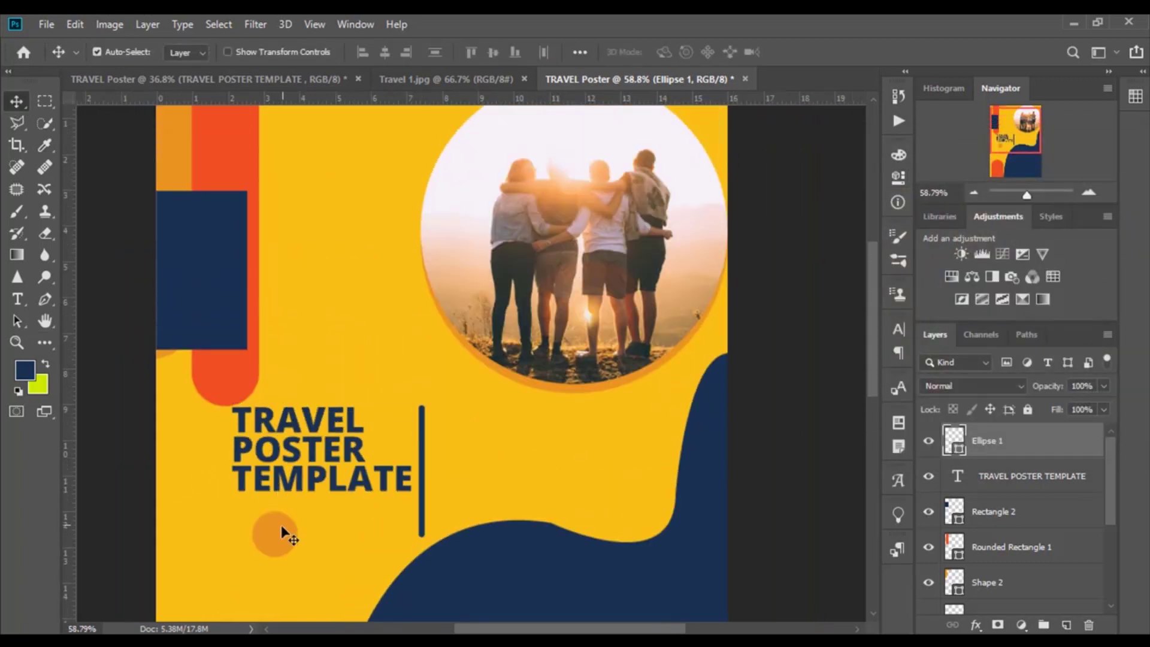
pyautogui.keyDown('alt'); pyautogui.scroll(-2, 279, 534); pyautogui.keyUp('alt')
pyautogui.keyDown('alt'); pyautogui.moveTo(281, 529); pyautogui.dragTo(301, 271); pyautogui.keyUp('alt')
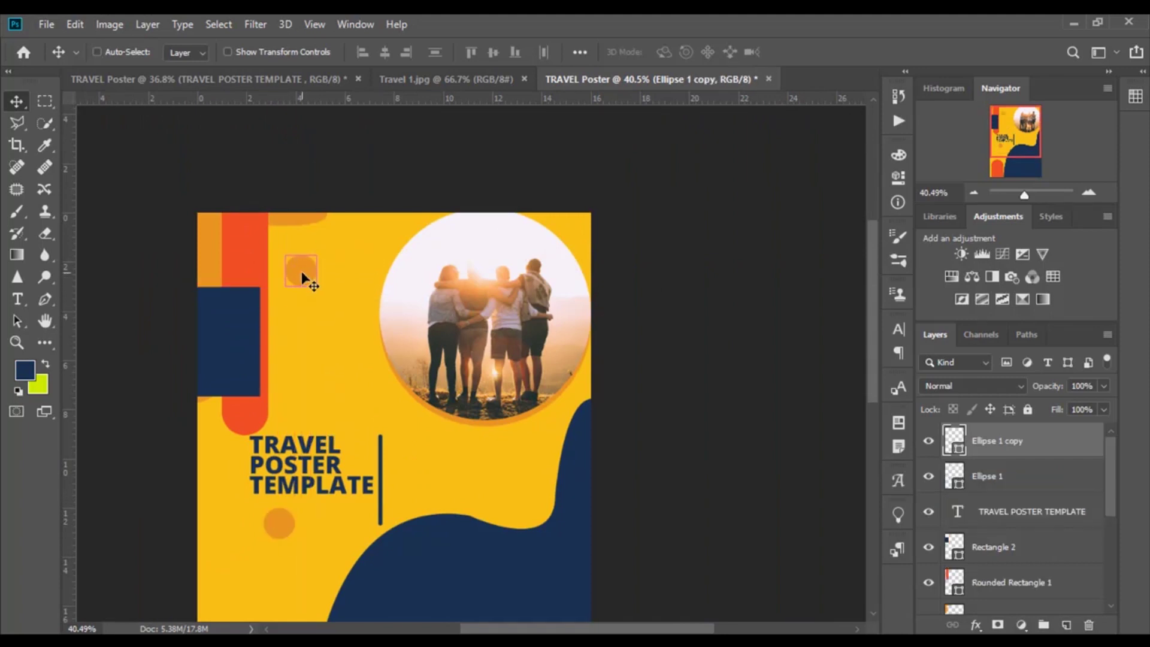
# Shrink the copied circle to about two-thirds and duplicate it along the top edge
pyautogui.hotkey('ctrl', 't')
pyautogui.moveTo(317, 286); pyautogui.dragTo(314, 286)
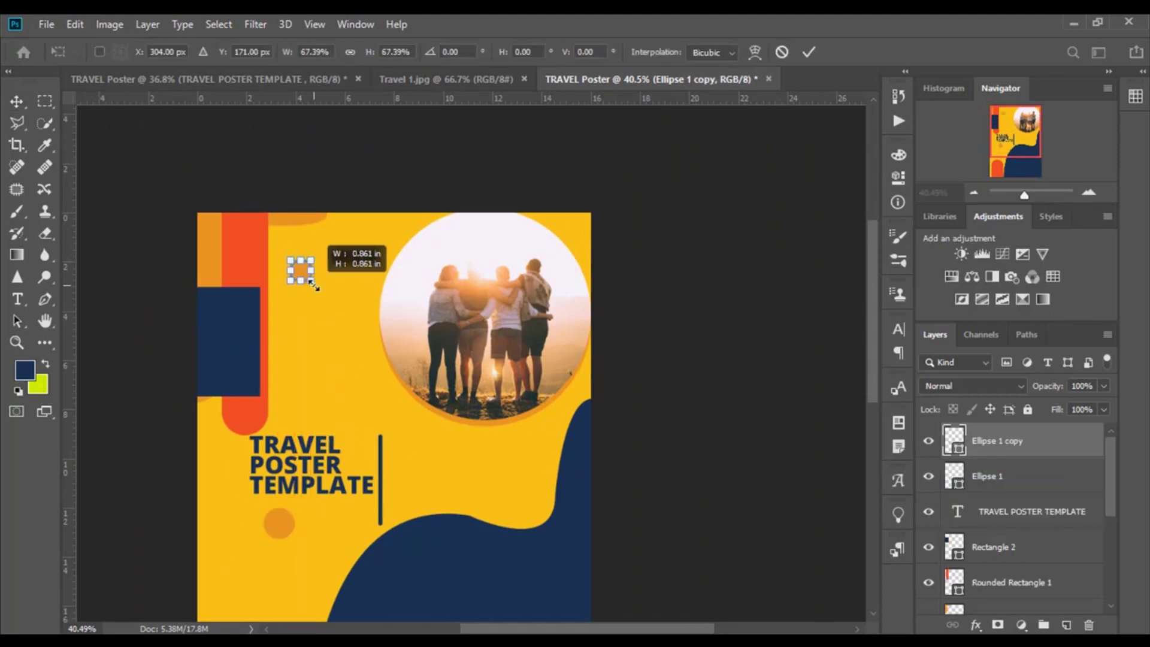
pyautogui.click(809, 52)
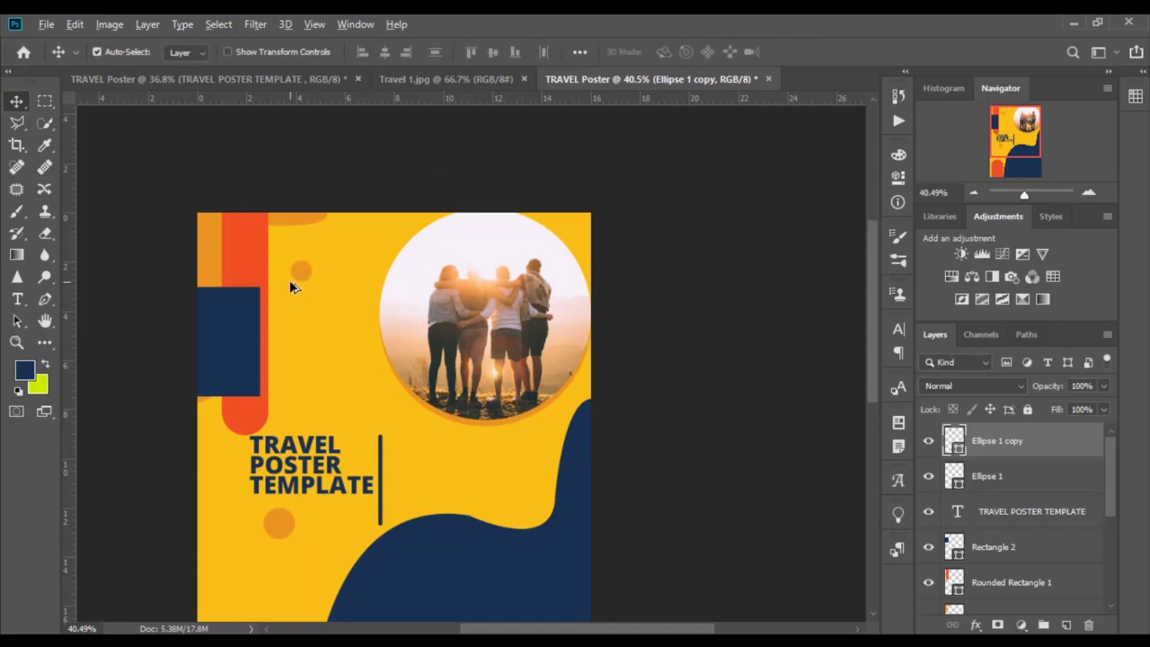
pyautogui.moveTo(302, 267); pyautogui.dragTo(572, 230)
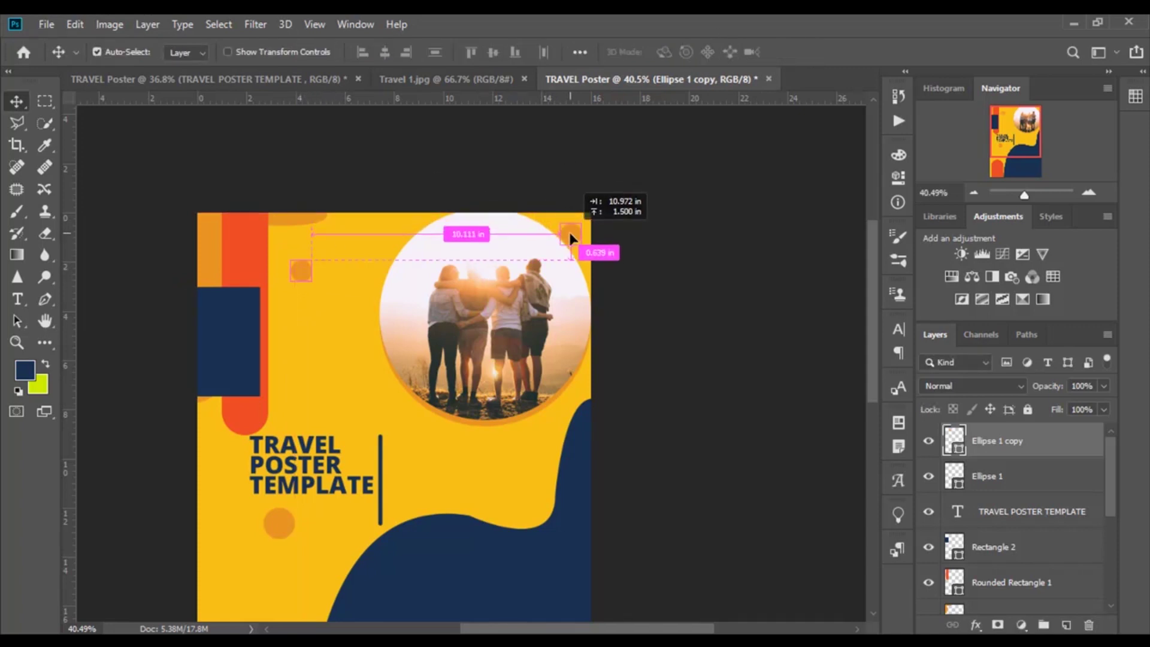
pyautogui.moveTo(492, 226); pyautogui.dragTo(572, 232)
pyautogui.moveTo(302, 273); pyautogui.dragTo(380, 237)
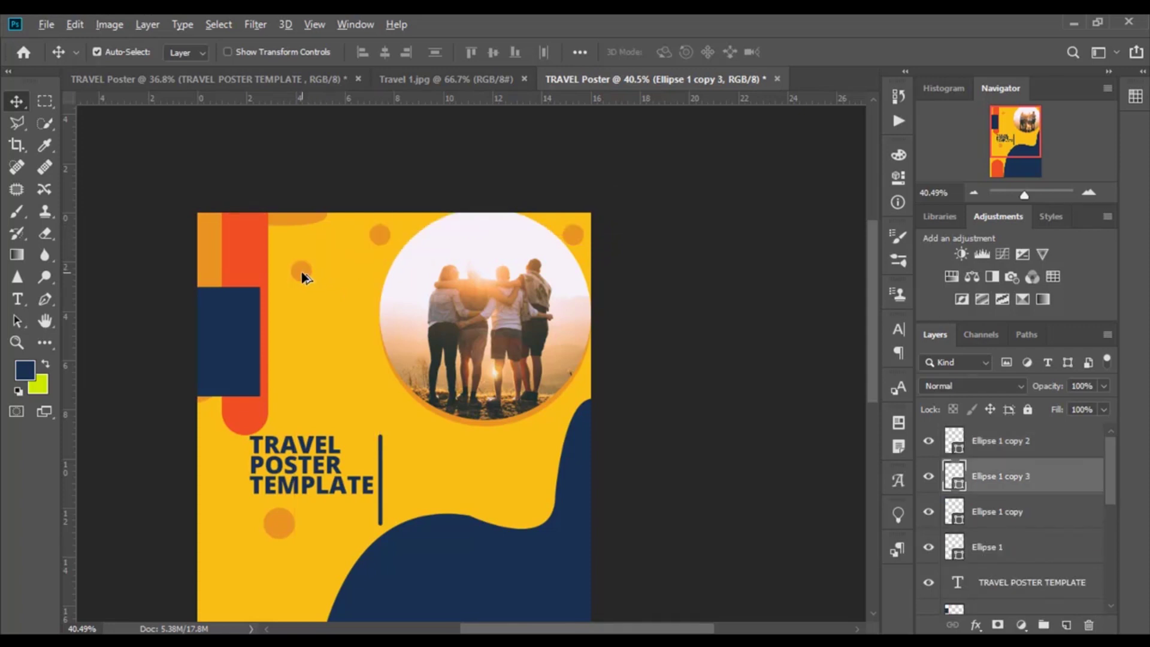
# Add more small orange circle copies at the lower left and above the title
pyautogui.moveTo(301, 274); pyautogui.dragTo(290, 420)
pyautogui.scroll(-2, 296, 407)
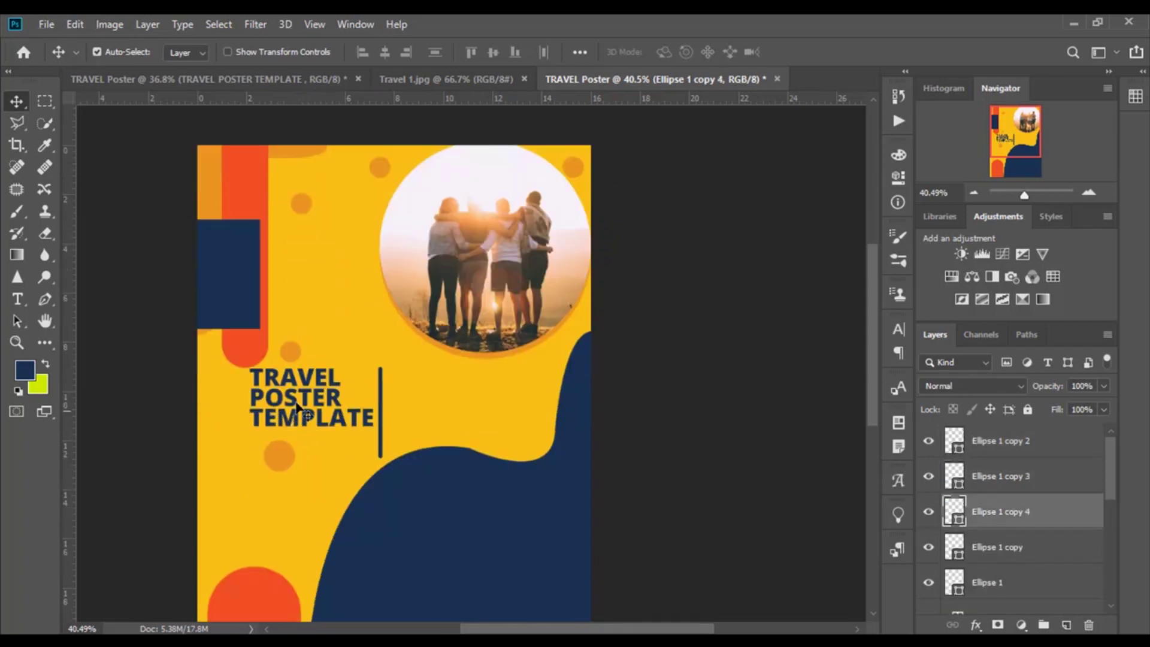
pyautogui.moveTo(297, 352); pyautogui.dragTo(228, 506)
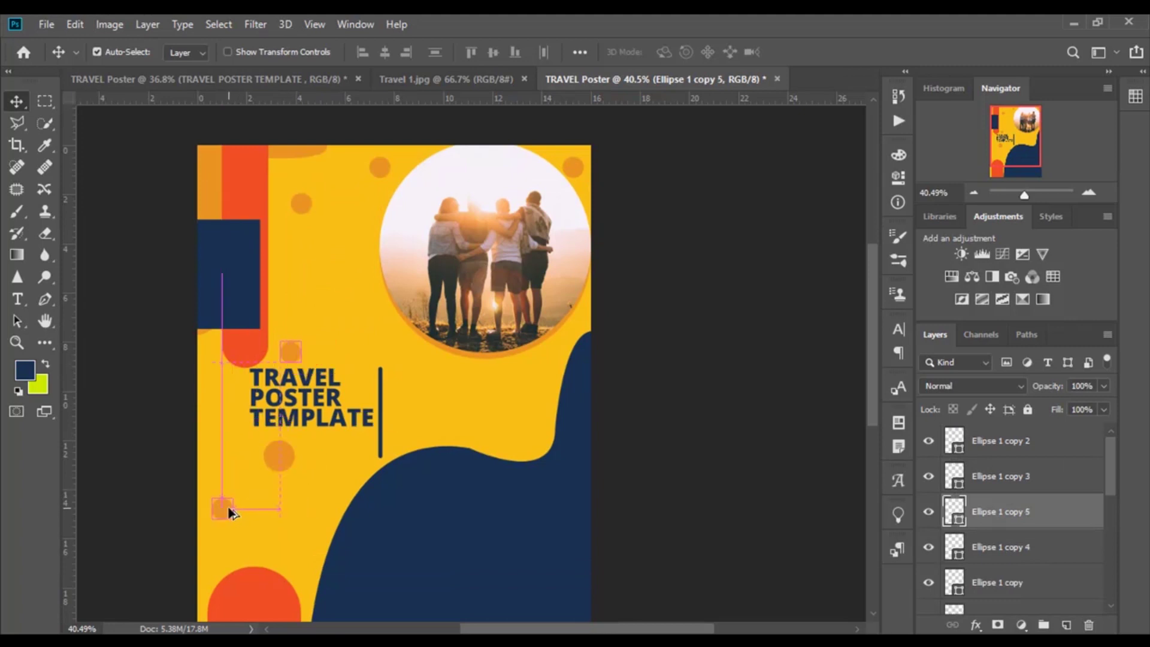
pyautogui.moveTo(281, 456); pyautogui.dragTo(342, 456)
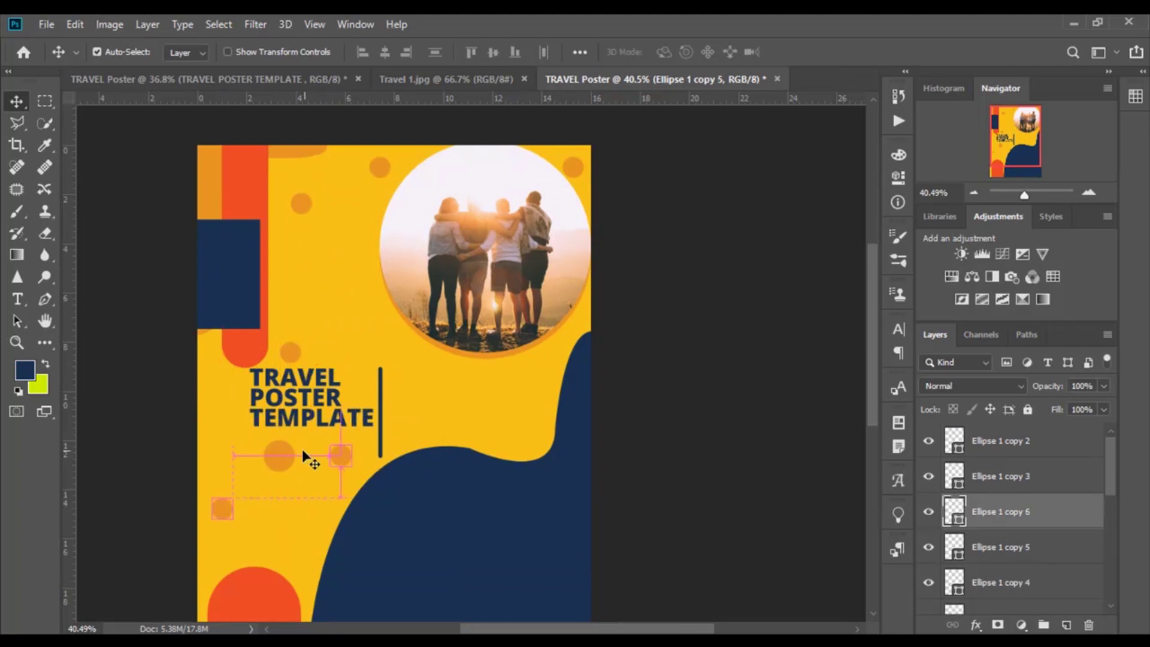
pyautogui.moveTo(284, 459); pyautogui.dragTo(373, 319)
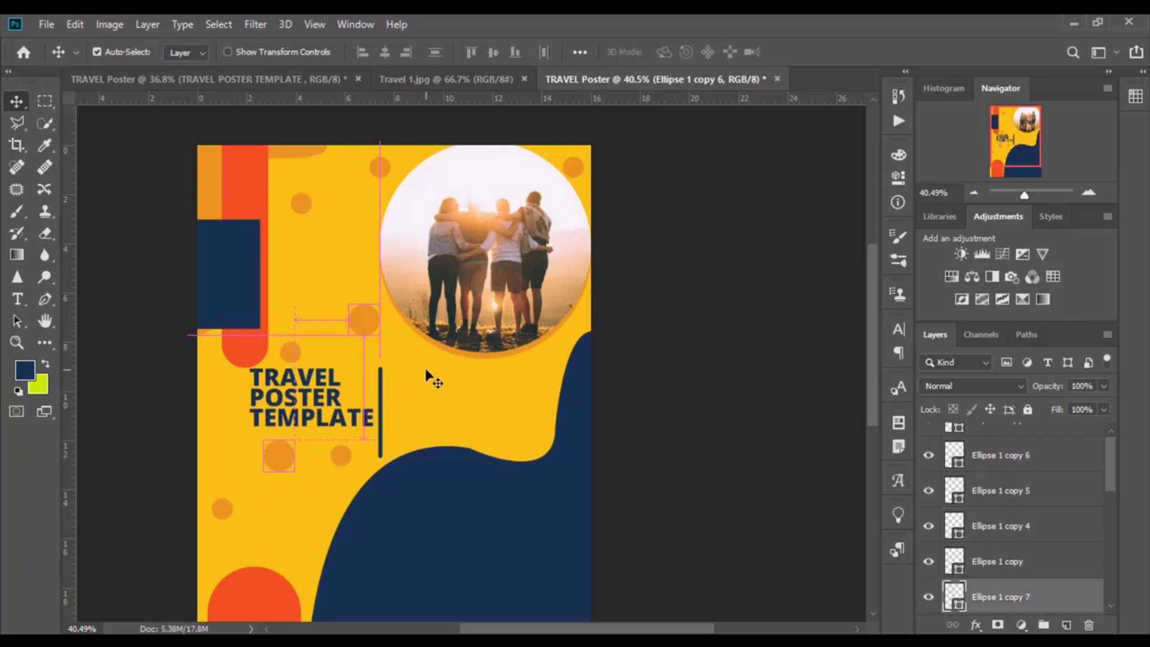
pyautogui.hscroll(2, 427, 376)
pyautogui.scroll(1, 280, 469)
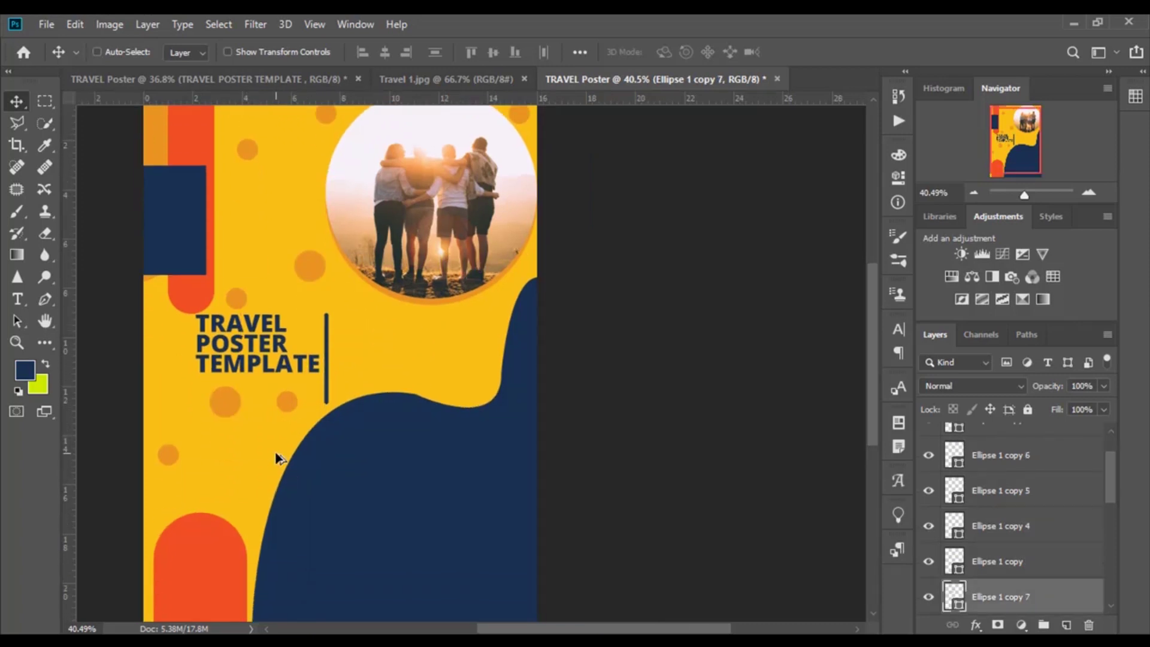
pyautogui.scroll(1, 368, 380)
pyautogui.scroll(1, 370, 381)
pyautogui.scroll(1, 367, 384)
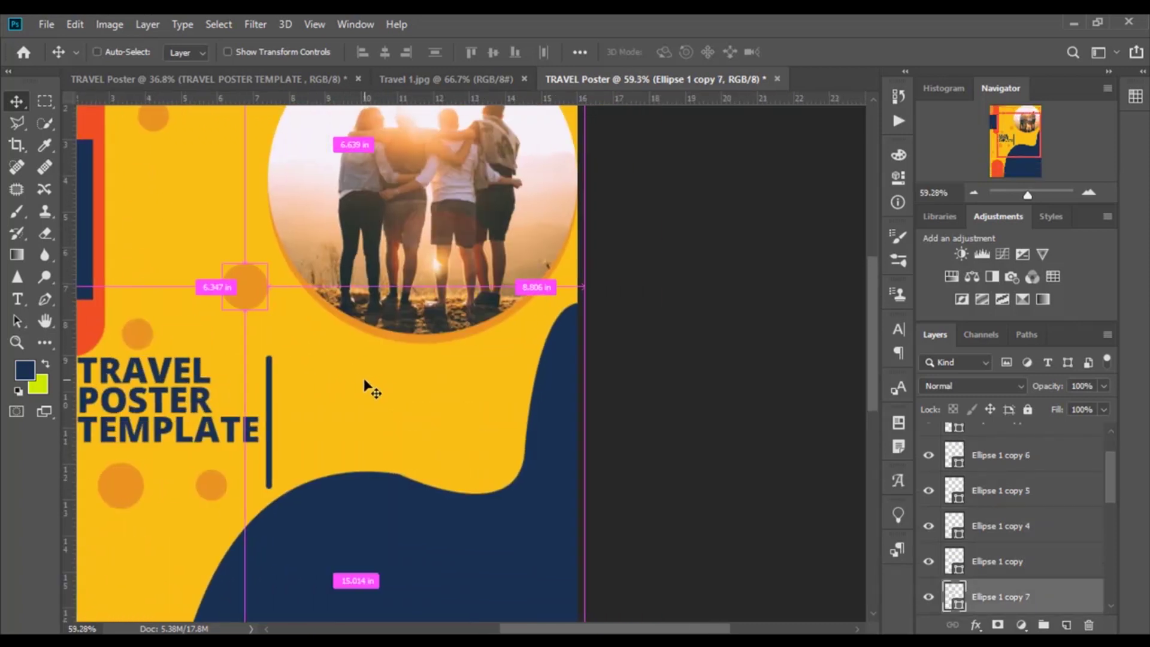
pyautogui.scroll(1, 347, 421)
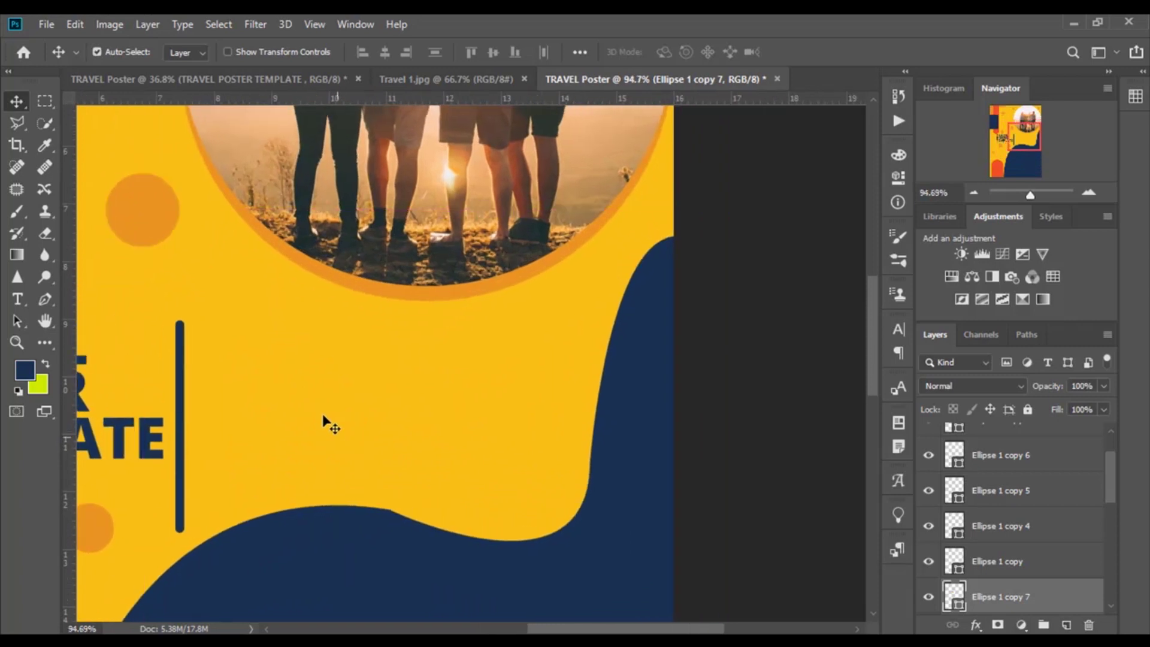
# Add an all-caps navy LOREM IPSUM text layer and place it beside the vertical bar
pyautogui.press('t')
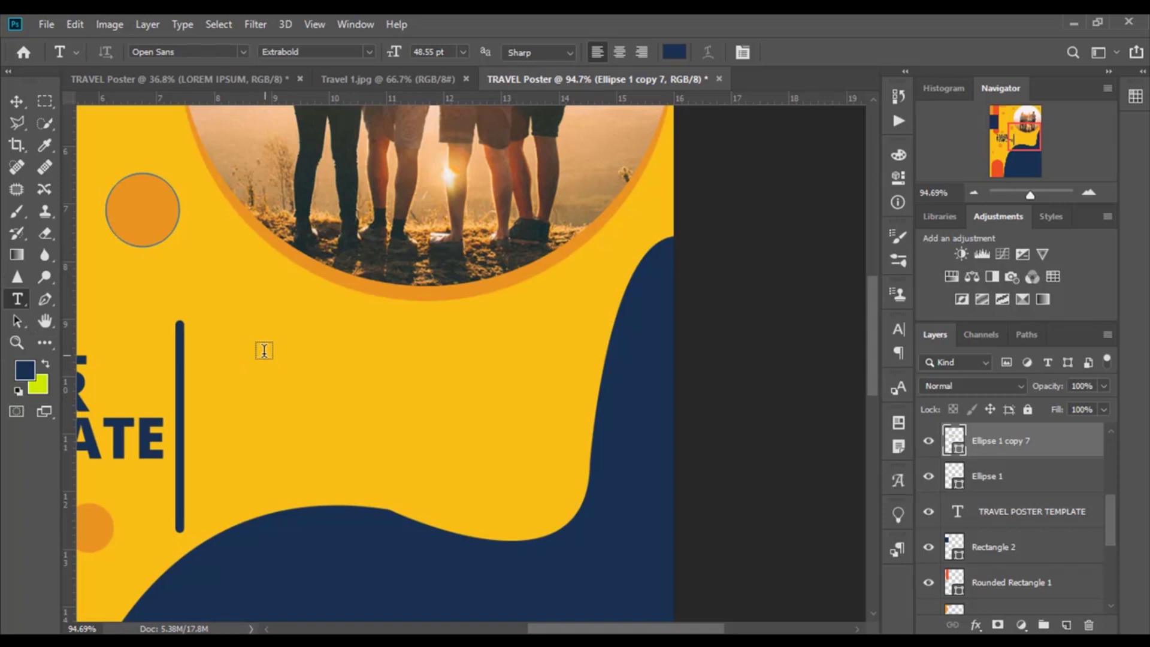
pyautogui.click(240, 337)
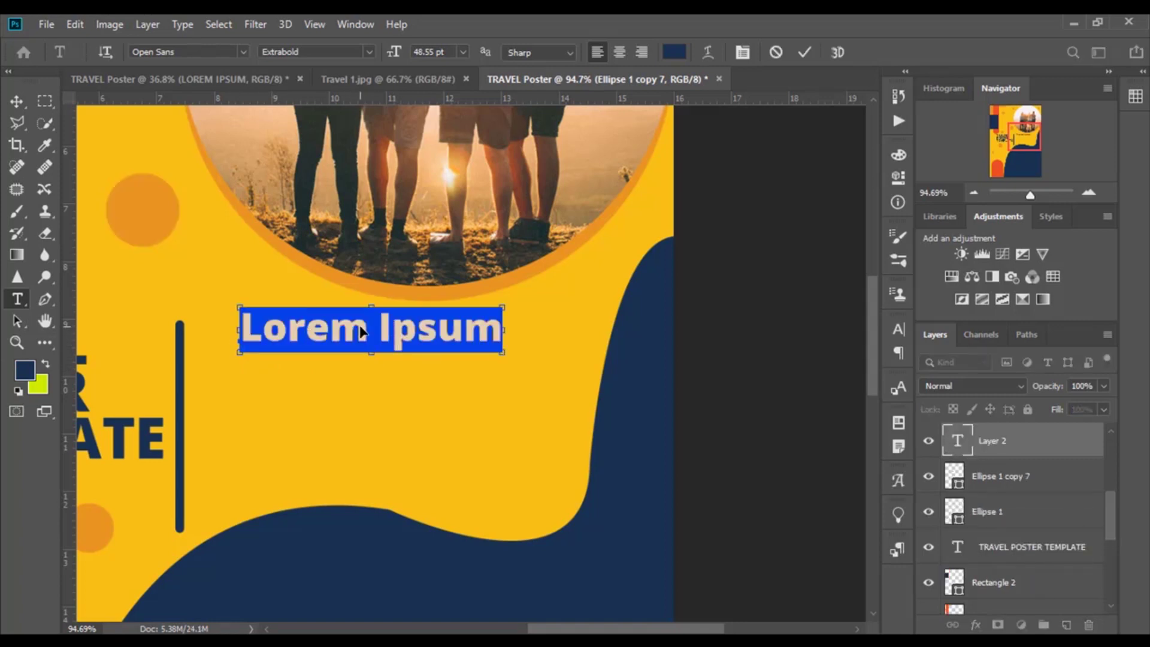
pyautogui.write('LOREM IPSUM')
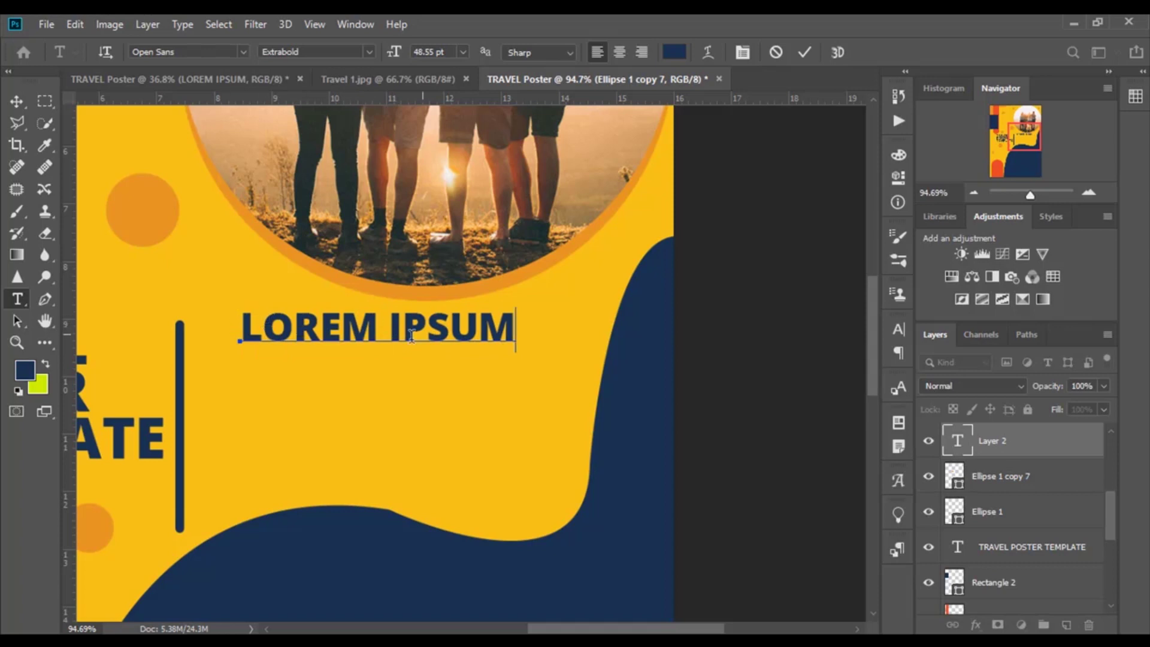
pyautogui.click(21, 102)
pyautogui.moveTo(353, 329); pyautogui.dragTo(319, 340)
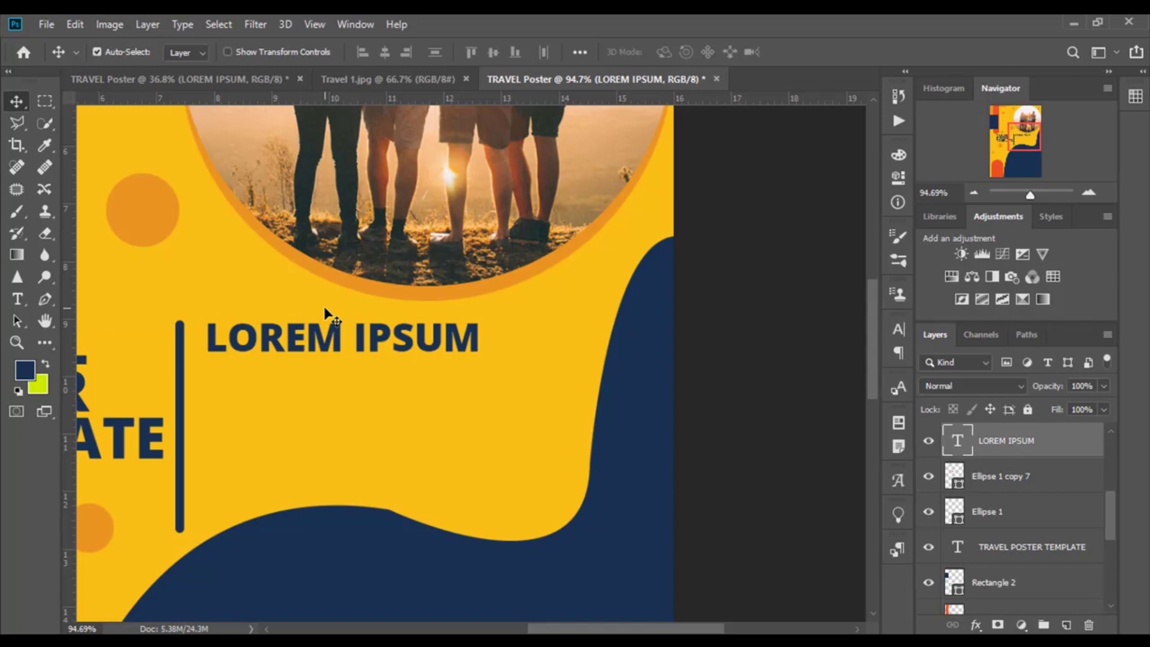
pyautogui.scroll(-2, 326, 309)
# Add a small placeholder paragraph with 23 pt leading directly under LOREM IPSUM
pyautogui.click(20, 300)
pyautogui.moveTo(213, 338); pyautogui.dragTo(477, 462)
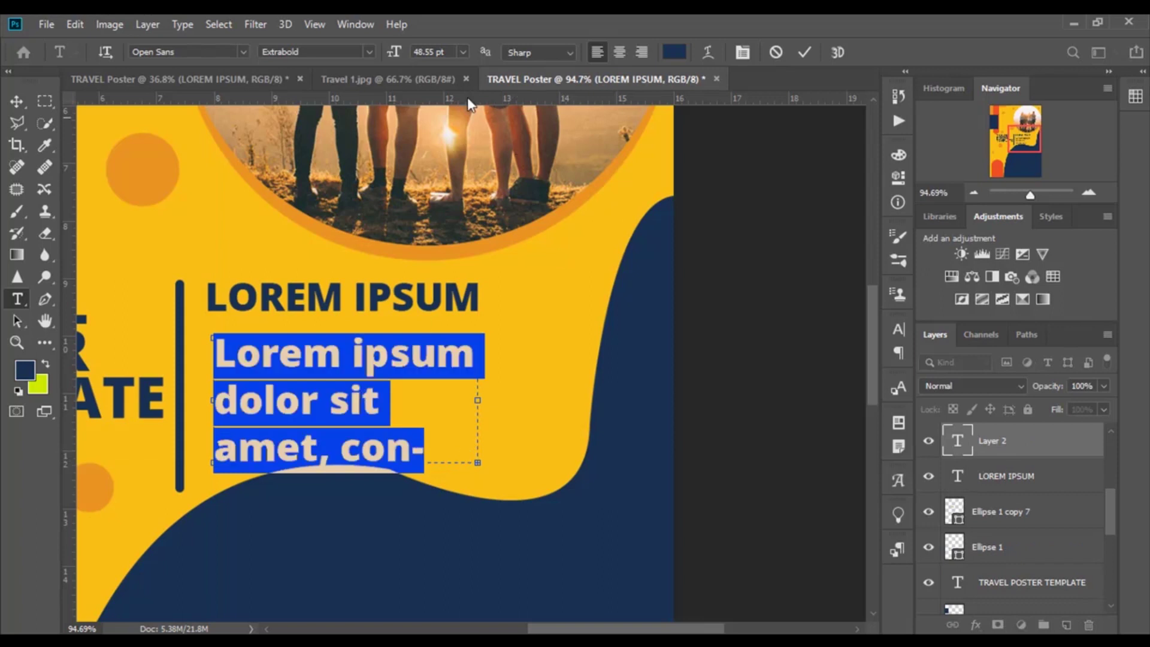
pyautogui.moveTo(396, 53); pyautogui.dragTo(384, 67)
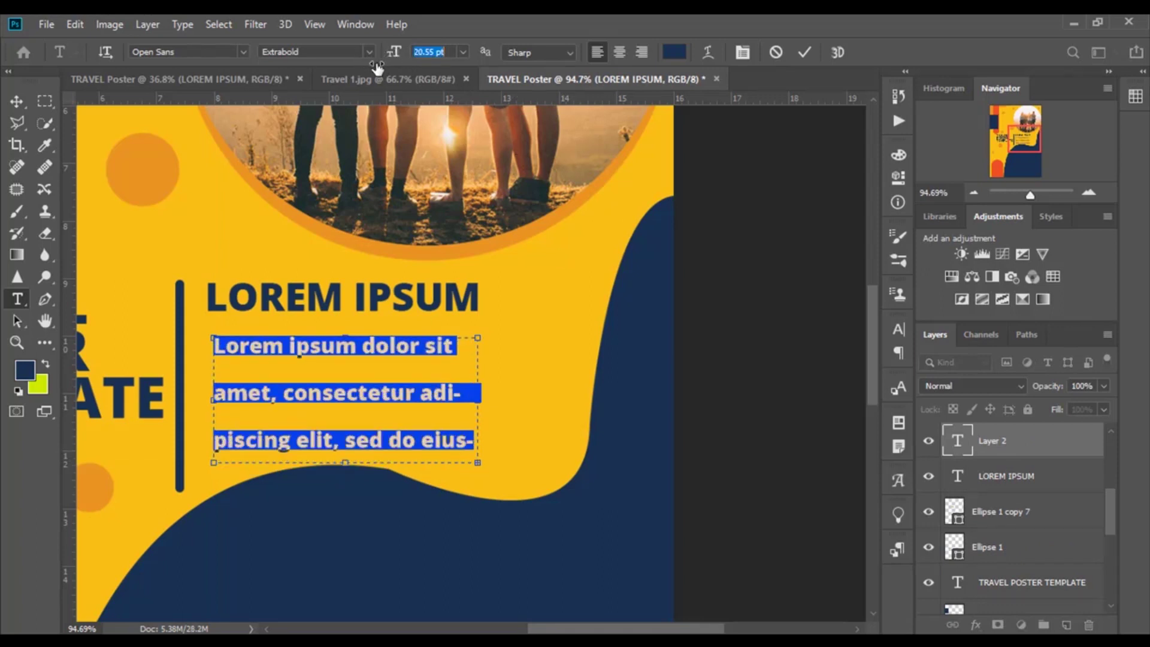
pyautogui.click(896, 178)
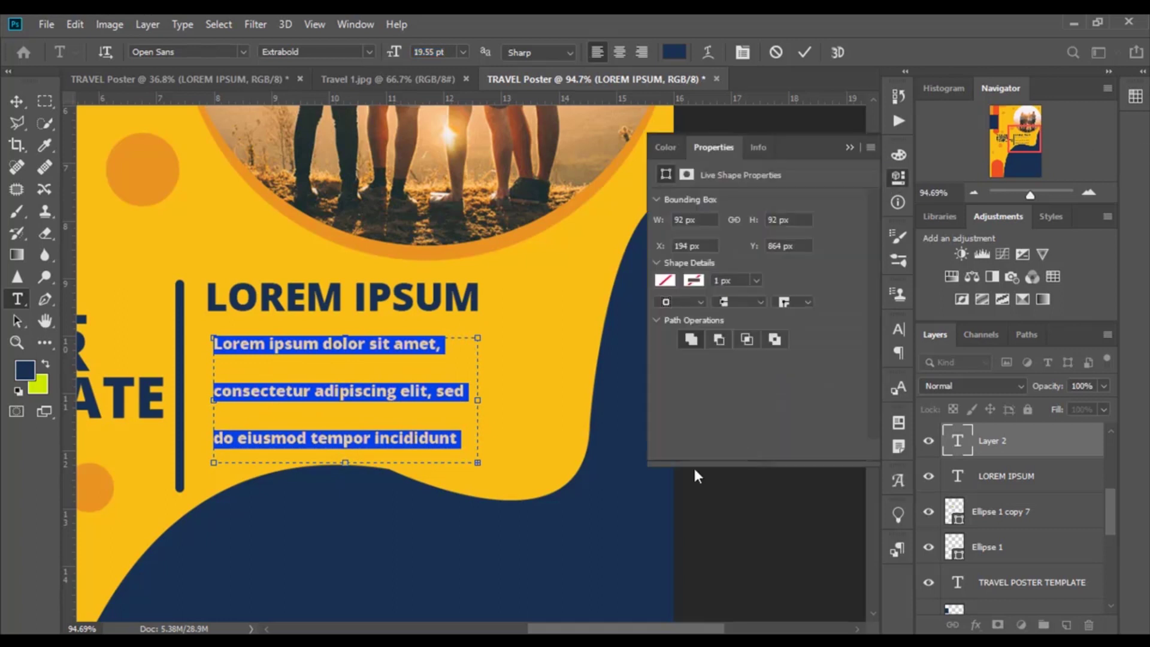
pyautogui.moveTo(659, 346); pyautogui.dragTo(632, 355)
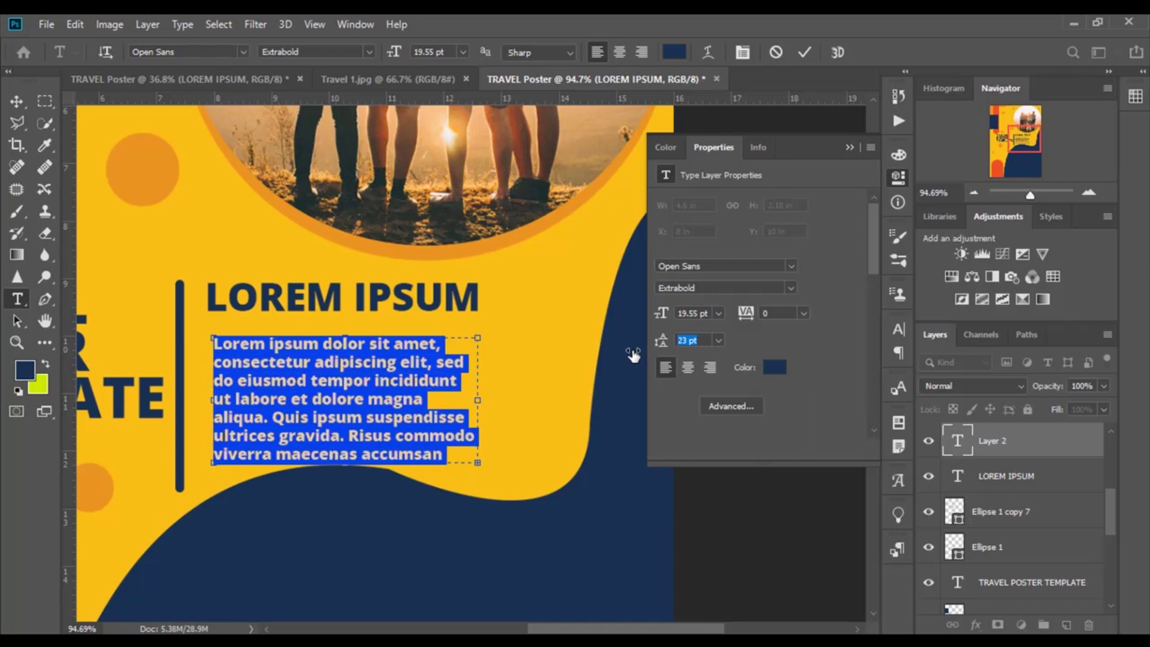
pyautogui.click(848, 147)
pyautogui.click(28, 103)
pyautogui.moveTo(380, 426); pyautogui.dragTo(371, 411)
pyautogui.scroll(-3, 372, 412)
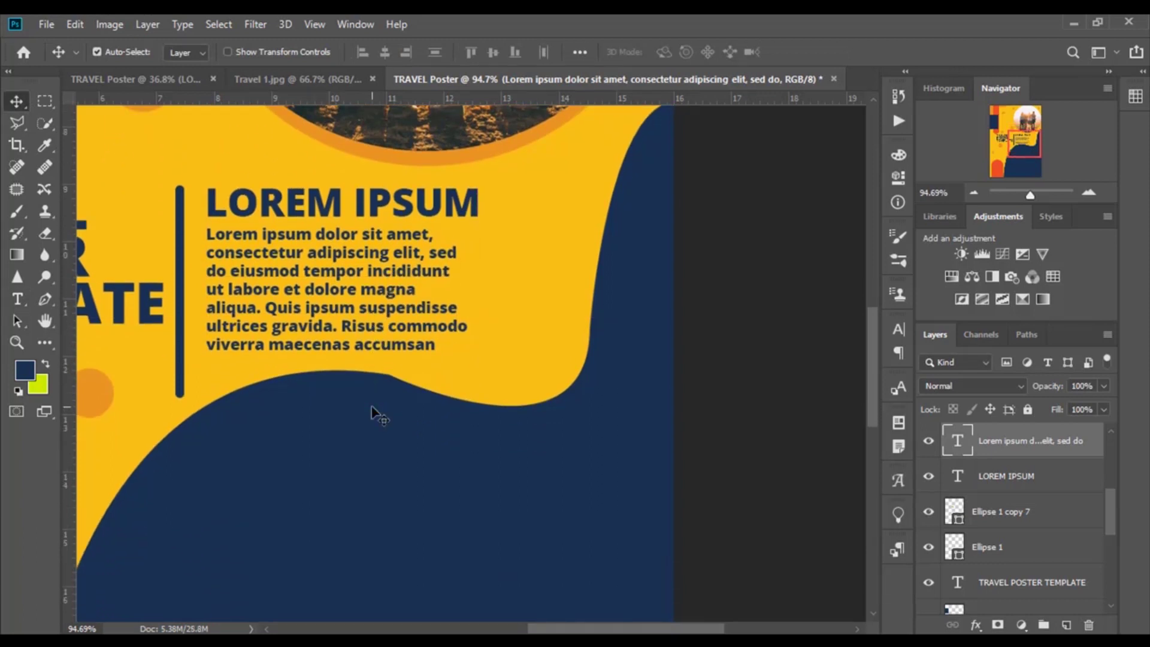
pyautogui.scroll(-1, 371, 413)
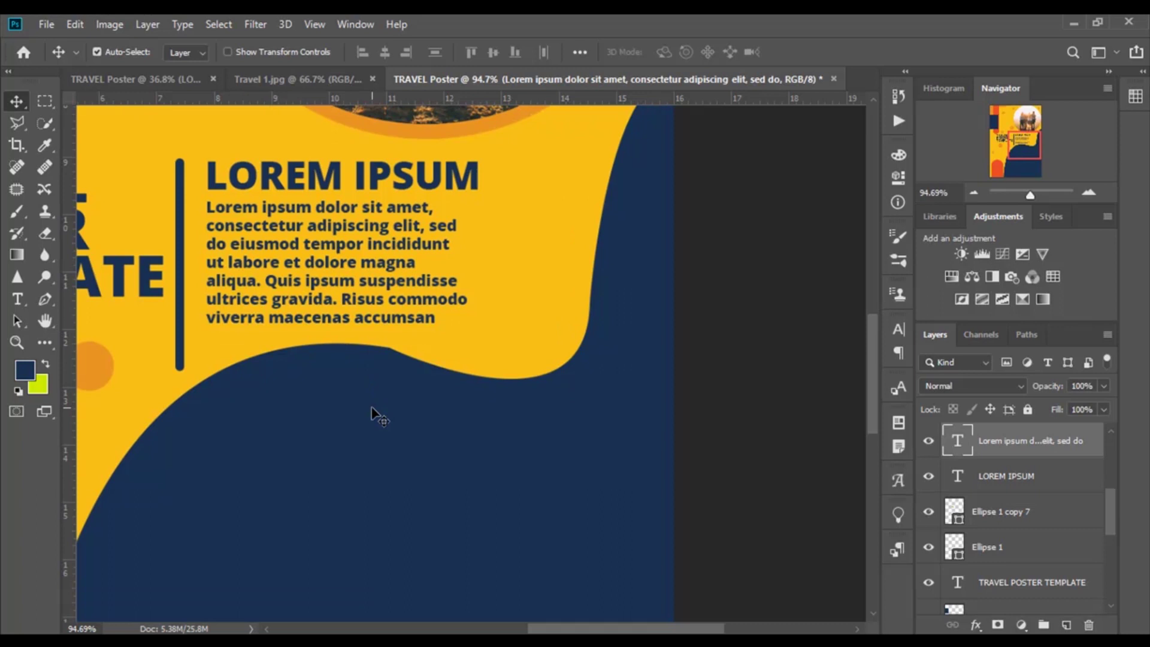
# Add a white (#ffffff) 'Lorem Ipsum' text layer at 64.55 pt on the navy area
pyautogui.click(17, 299)
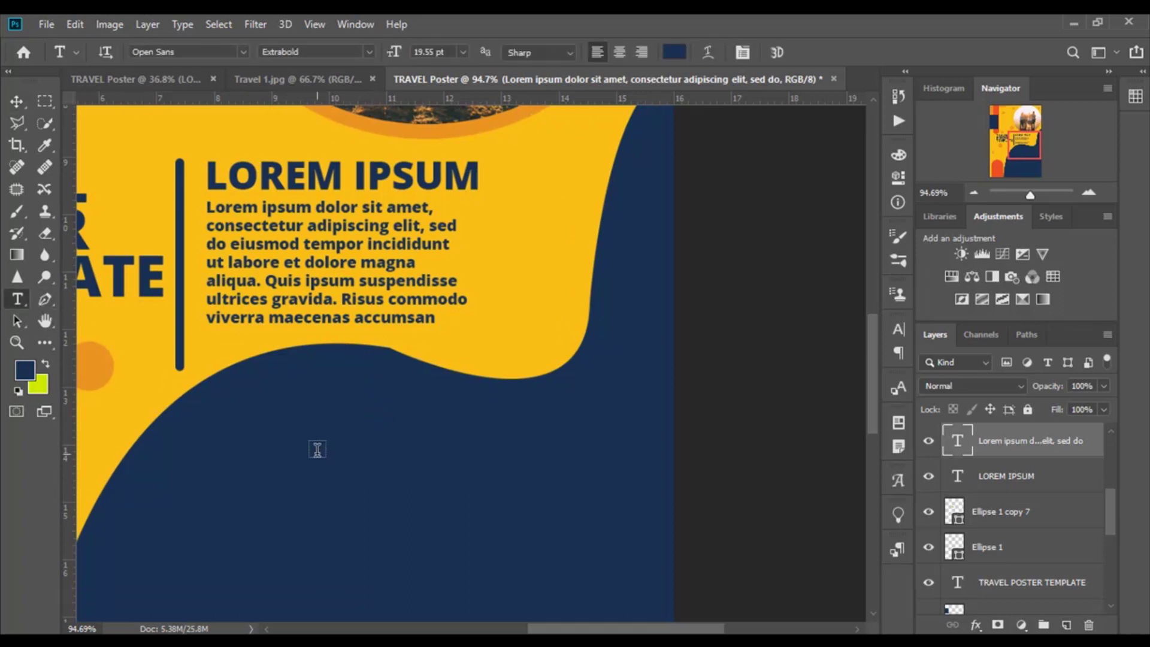
pyautogui.click(317, 443)
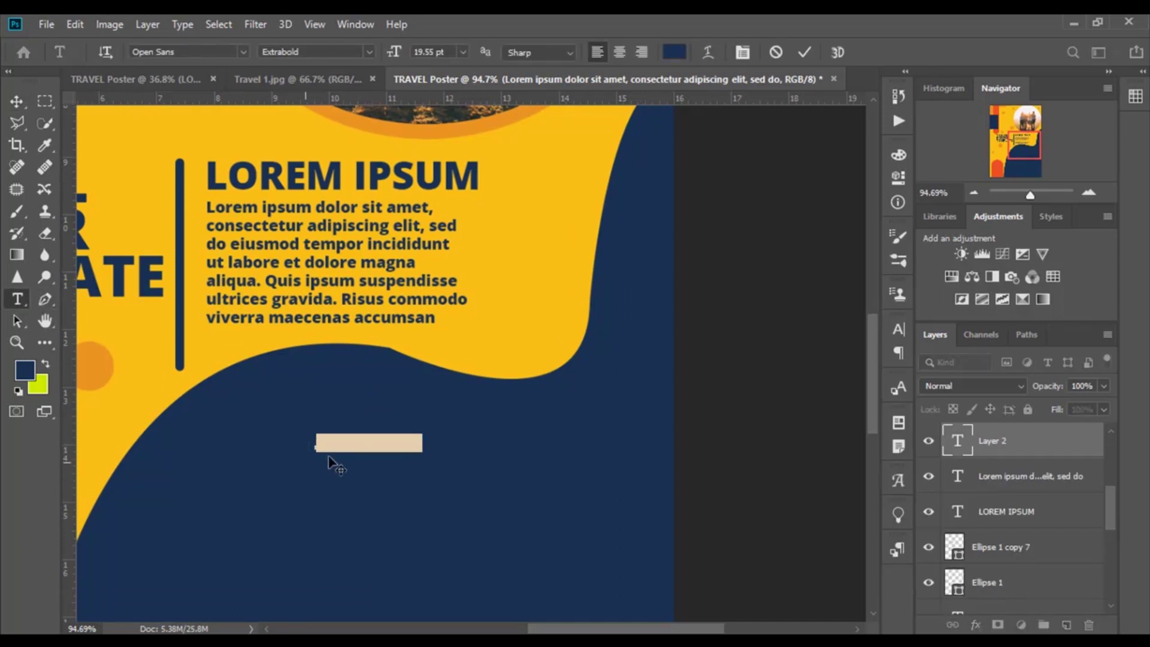
pyautogui.click(674, 52)
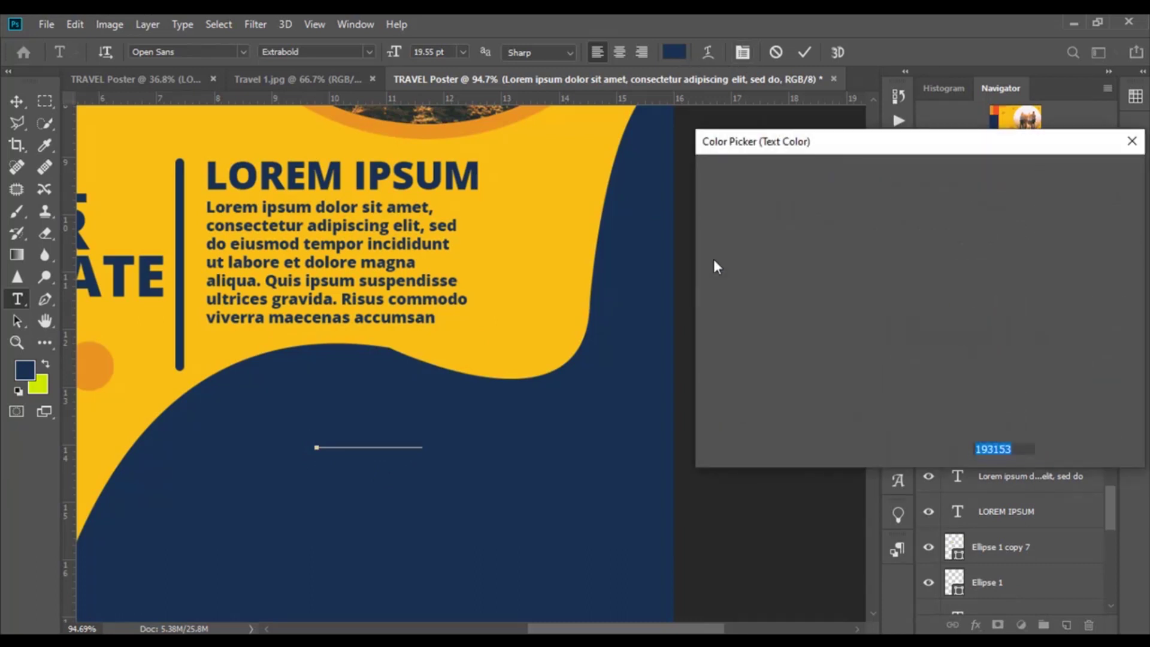
pyautogui.write('ffffff')
pyautogui.click(1087, 173)
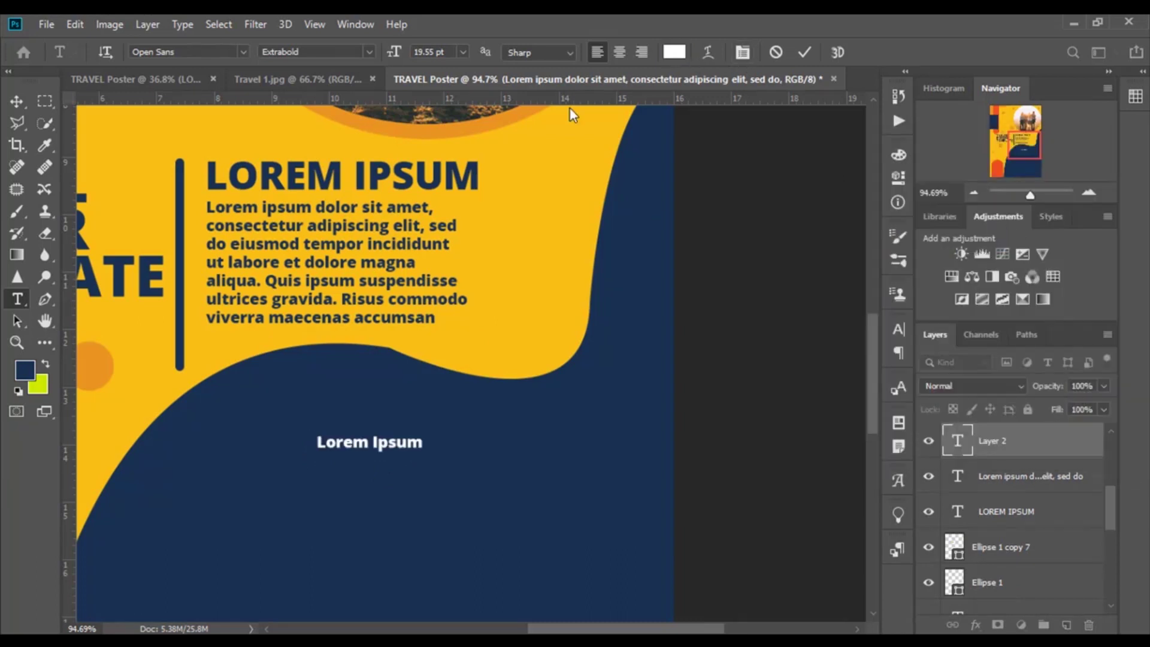
pyautogui.moveTo(399, 57); pyautogui.dragTo(434, 59)
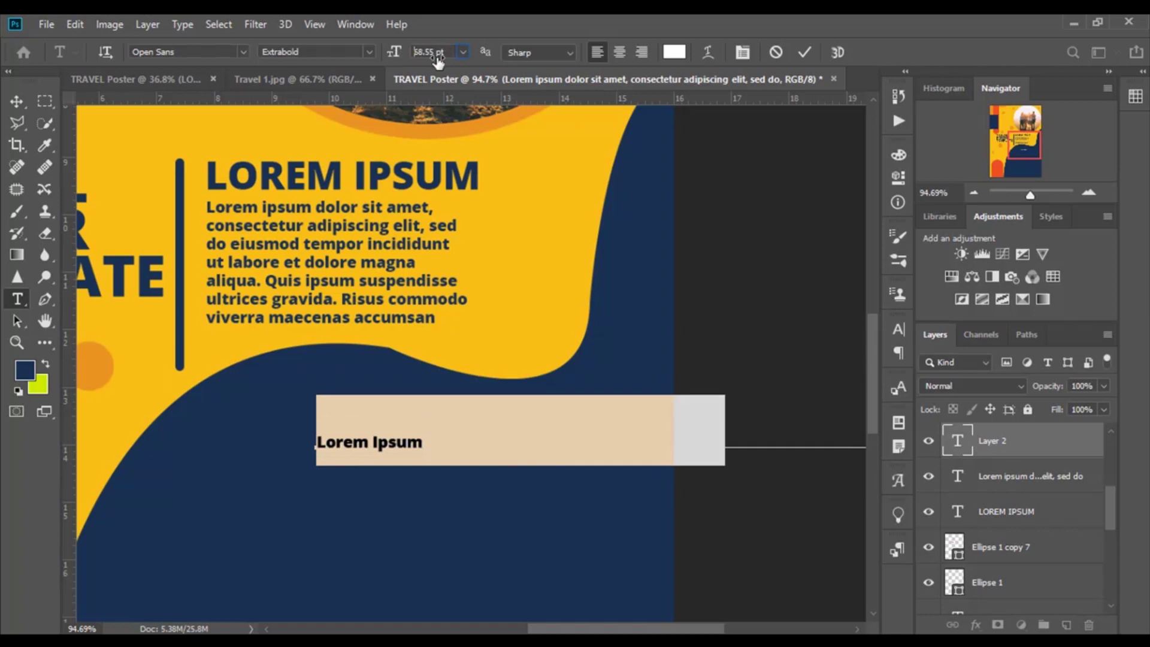
pyautogui.click(18, 102)
# Position the white heading on the navy wave below the paragraph
pyautogui.moveTo(511, 434); pyautogui.dragTo(492, 426)
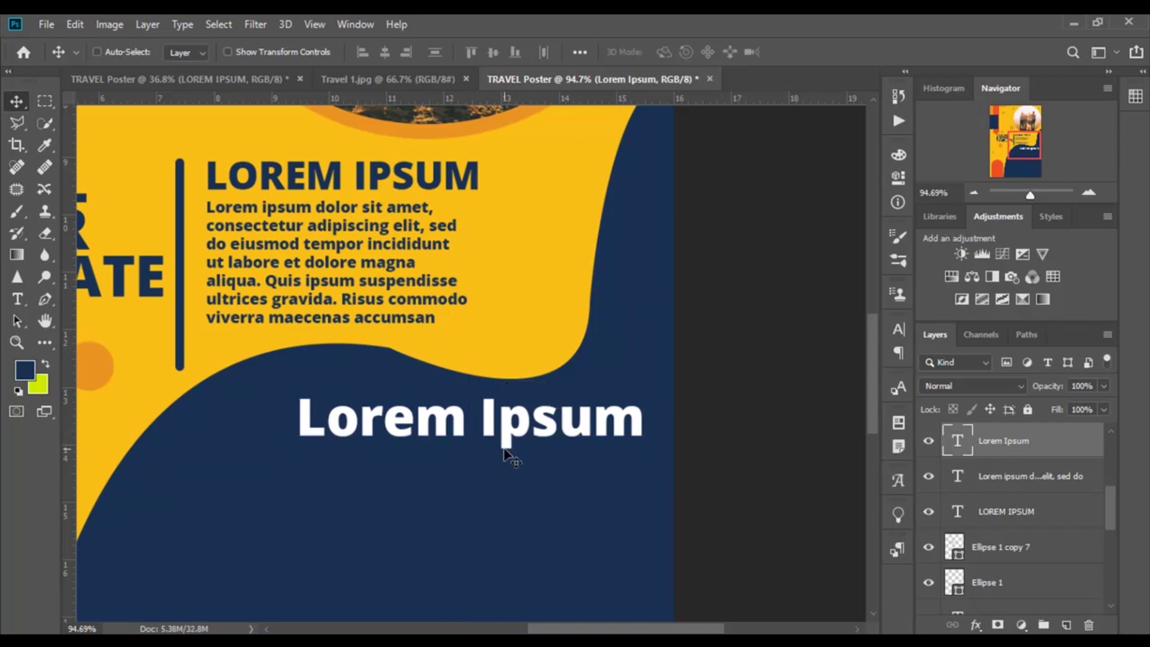
pyautogui.scroll(-2, 505, 443)
pyautogui.scroll(-1, 505, 438)
pyautogui.scroll(-1, 508, 440)
pyautogui.scroll(-1, 509, 419)
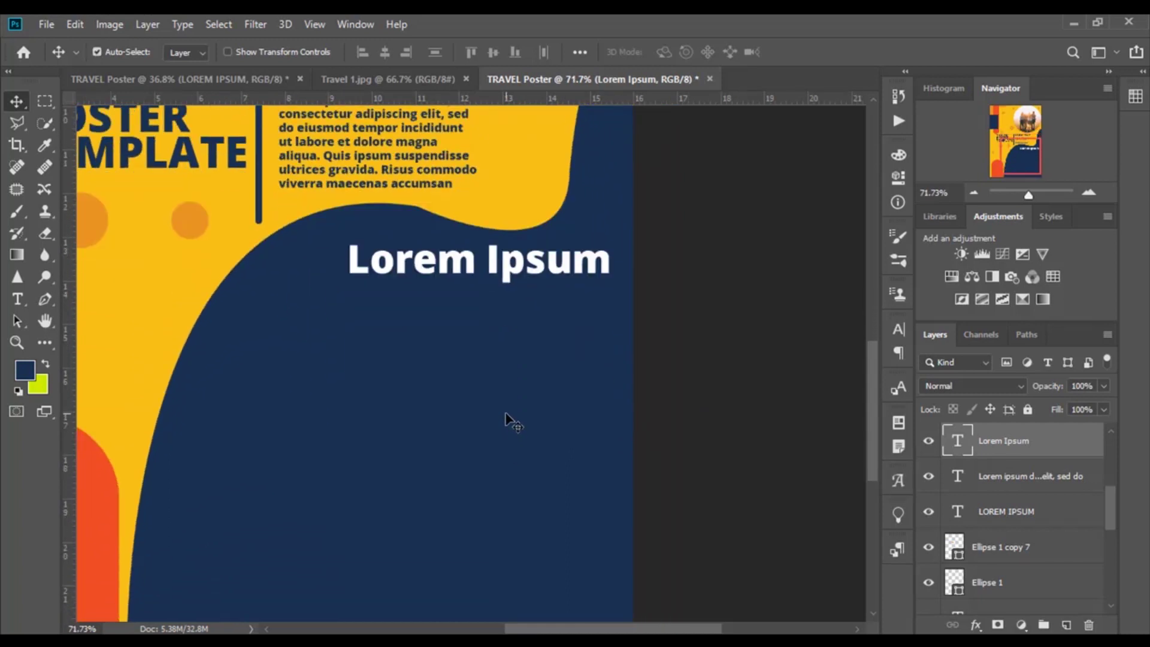
pyautogui.hscroll(-1, 508, 419)
pyautogui.moveTo(555, 264); pyautogui.dragTo(549, 267)
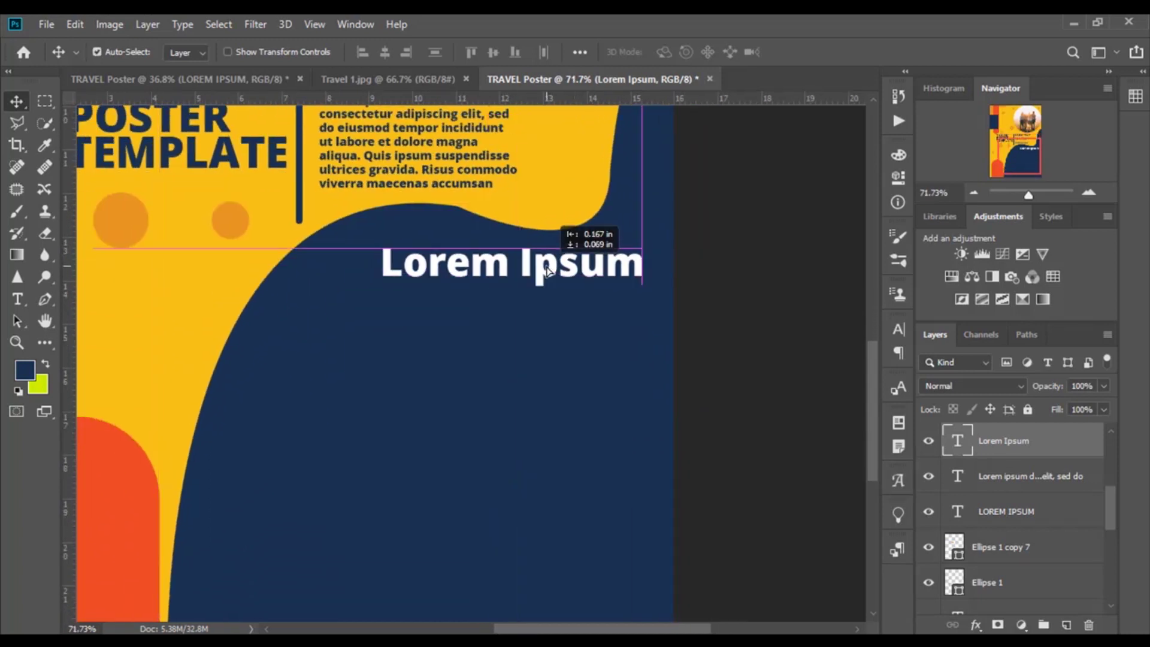
# Move all four yellow laptop and Wi-Fi icons to the left together
pyautogui.scroll(-1, 468, 361)
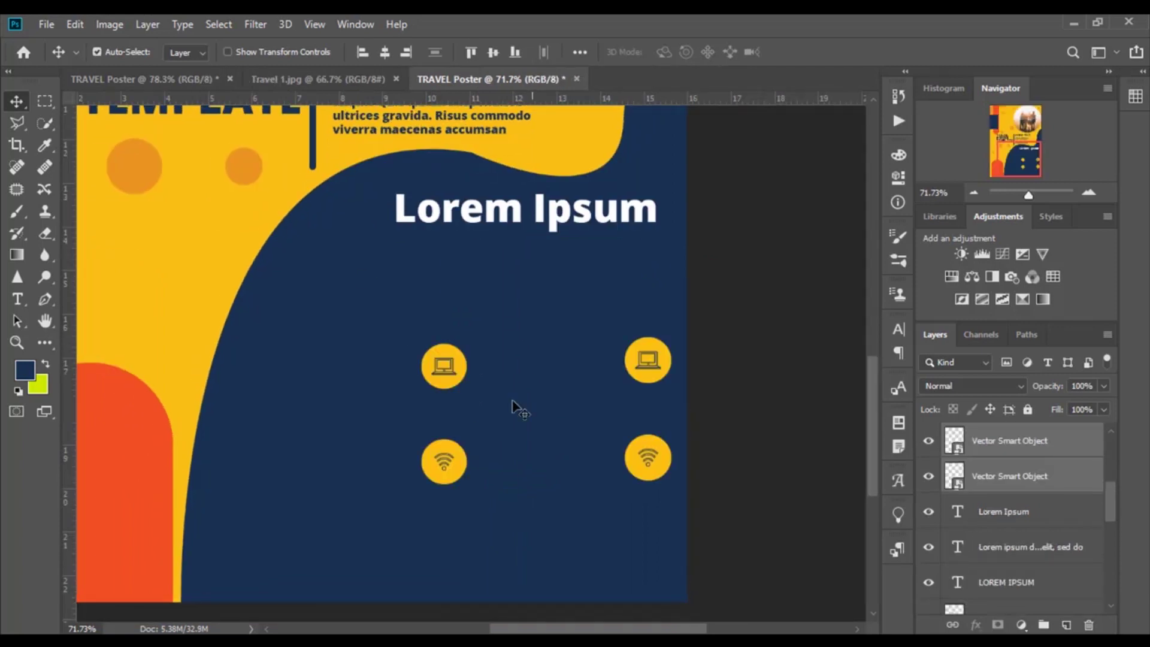
pyautogui.moveTo(456, 372); pyautogui.dragTo(336, 364)
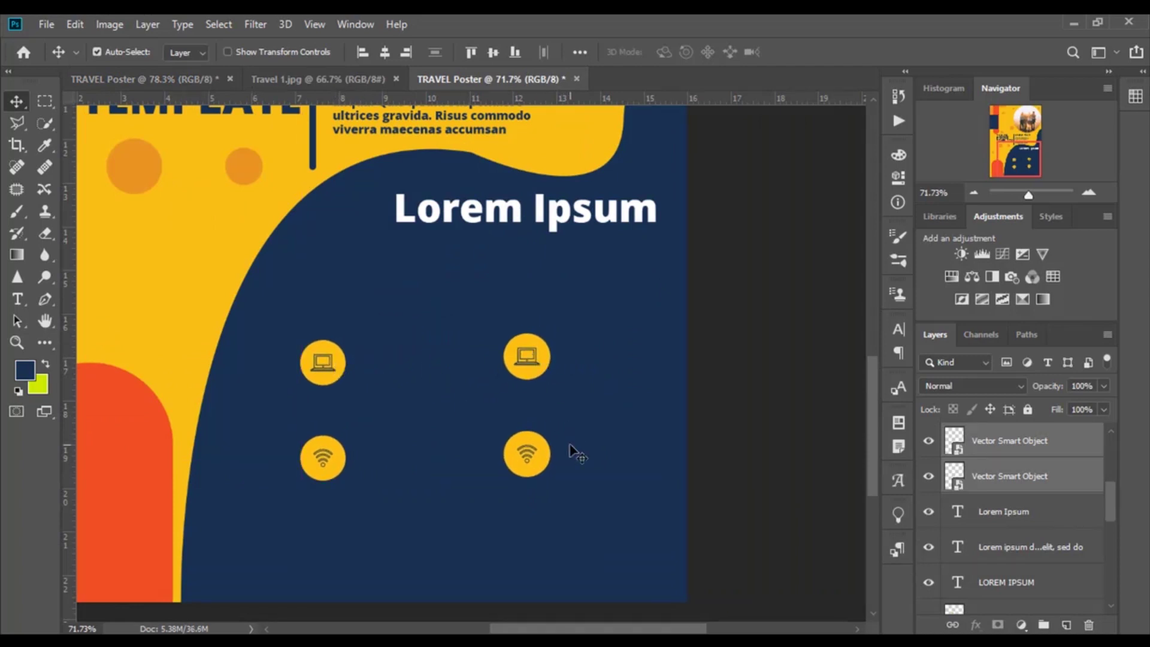
pyautogui.click(749, 435)
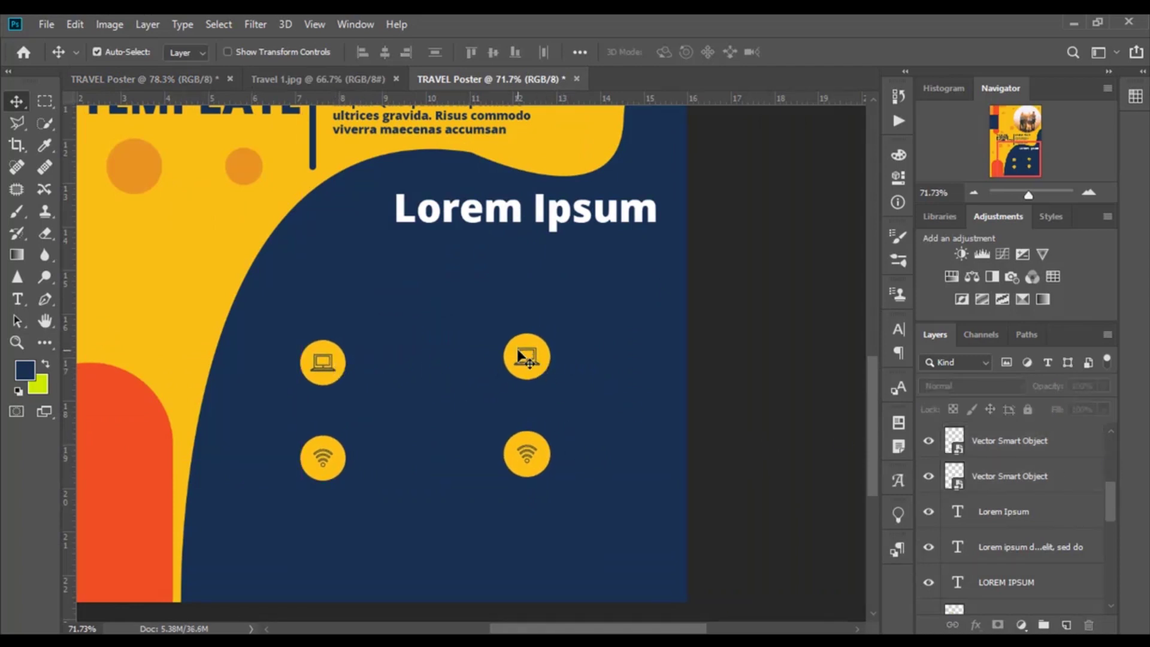
pyautogui.scroll(1, 496, 380)
pyautogui.scroll(-1, 496, 378)
pyautogui.scroll(-1, 497, 380)
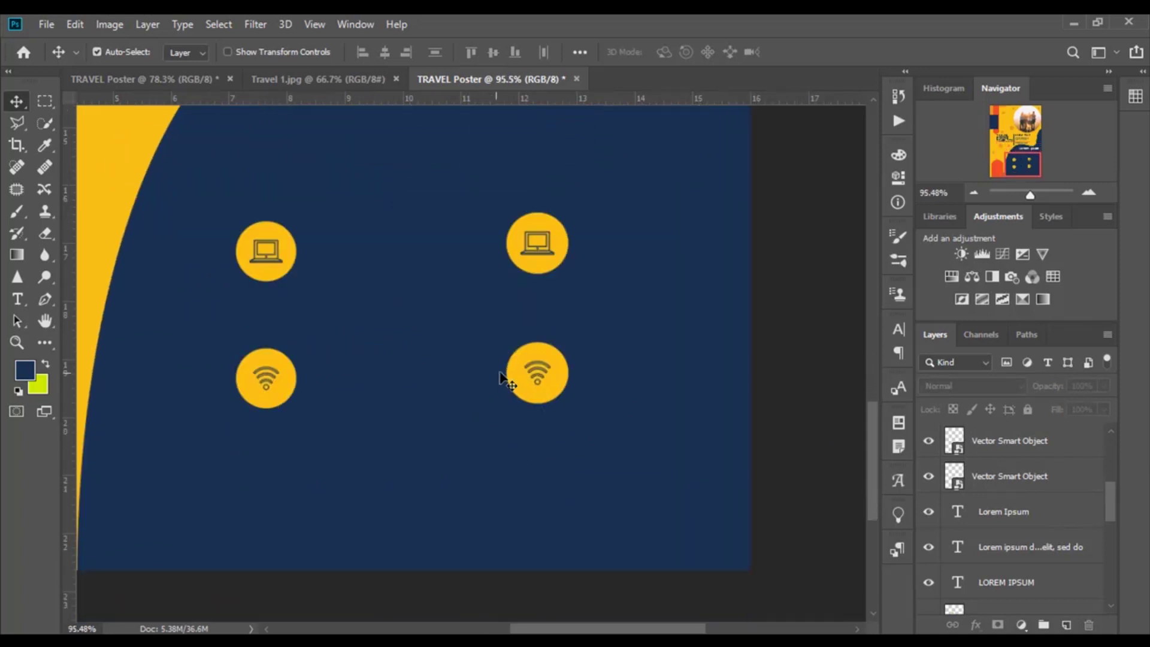
# Shift the left and right icon columns into a two-column grid under the heading
pyautogui.moveTo(258, 379); pyautogui.dragTo(218, 377)
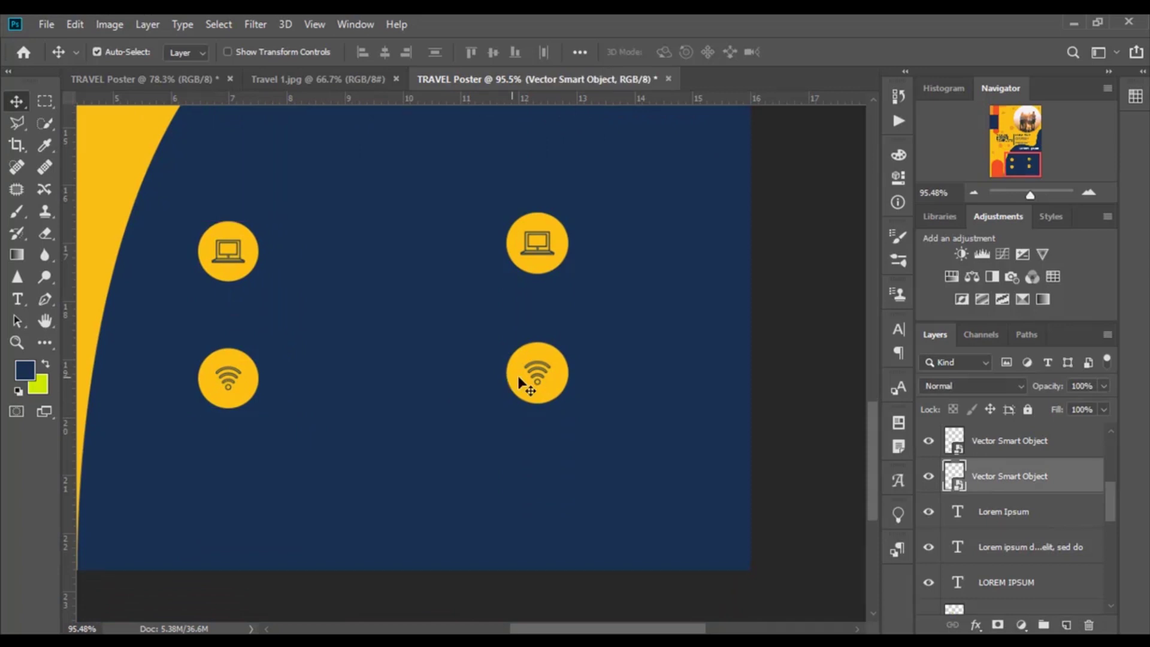
pyautogui.moveTo(511, 381); pyautogui.dragTo(479, 403)
pyautogui.scroll(1, 488, 435)
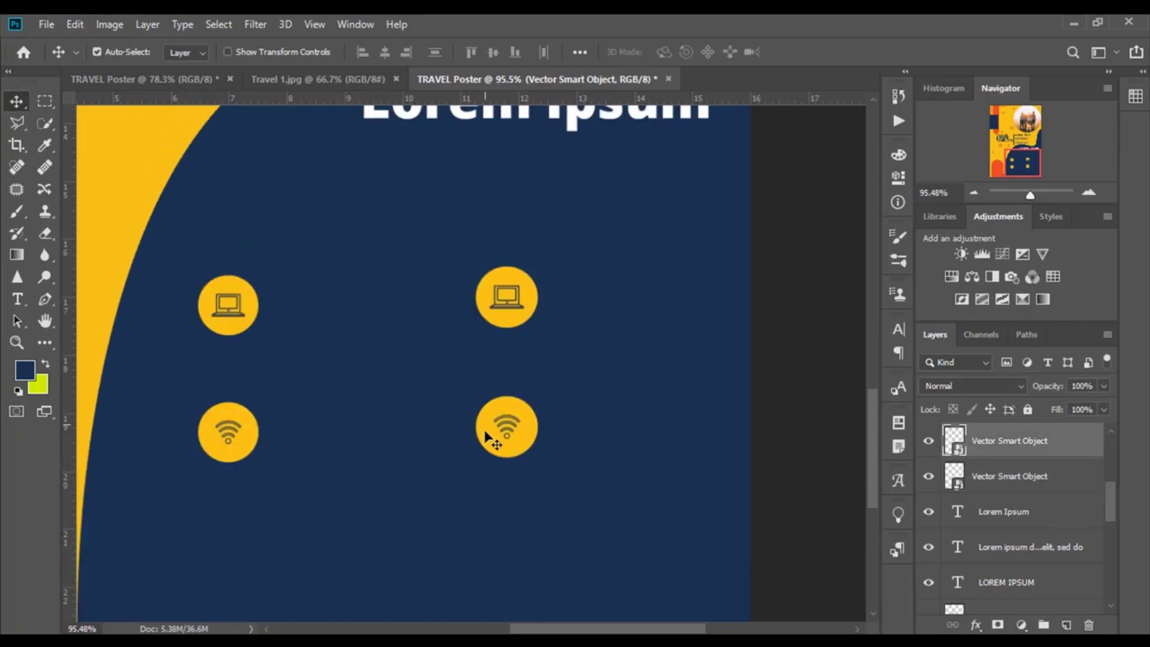
pyautogui.scroll(2, 487, 436)
pyautogui.hscroll(-3, 493, 456)
pyautogui.hscroll(-2, 493, 457)
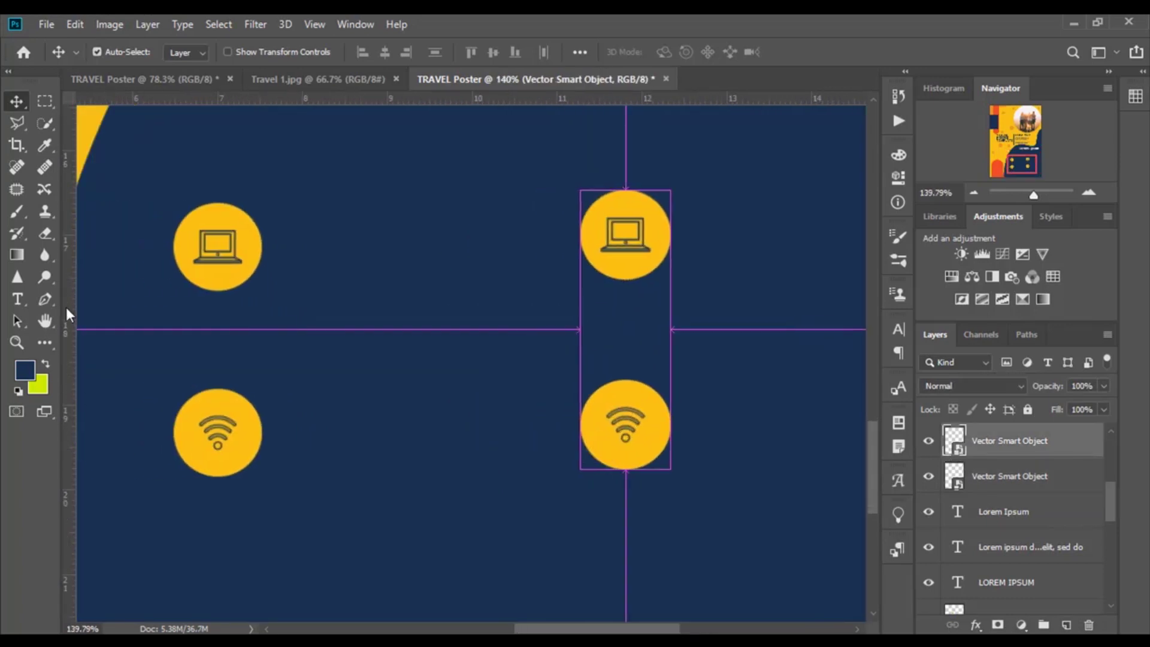
pyautogui.click(13, 299)
# Create a light blue-grey 13.55 pt paragraph text box beside the top-left laptop icon
pyautogui.moveTo(282, 219); pyautogui.dragTo(512, 306)
pyautogui.press('Delete')
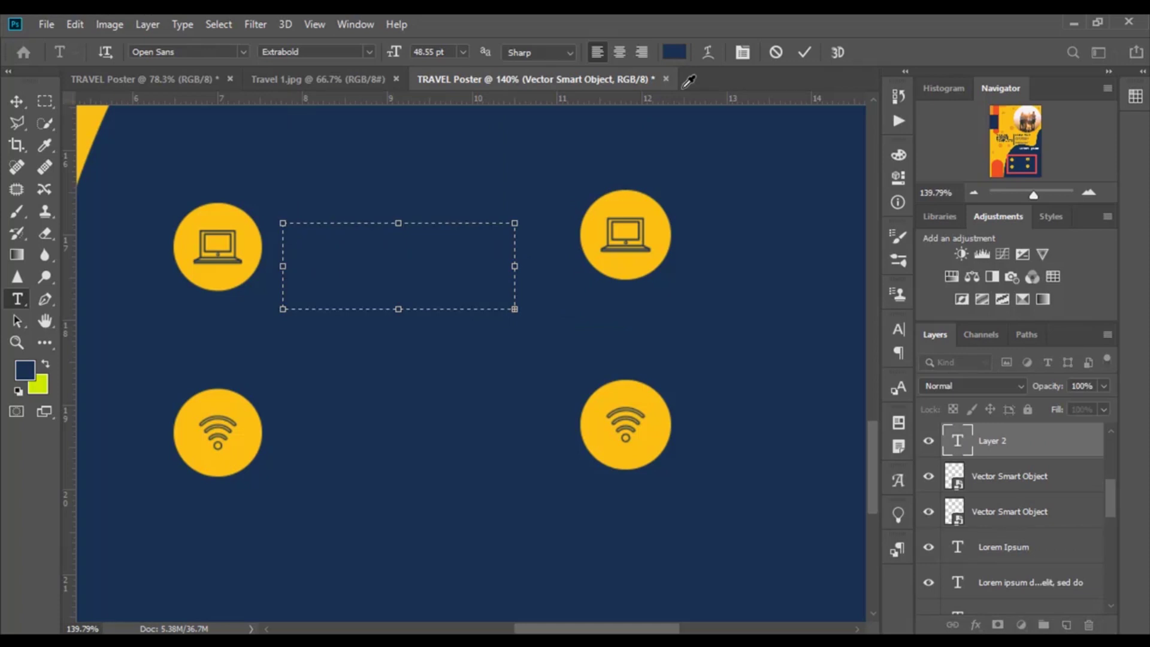
pyautogui.click(674, 52)
pyautogui.click(731, 207)
pyautogui.click(1066, 178)
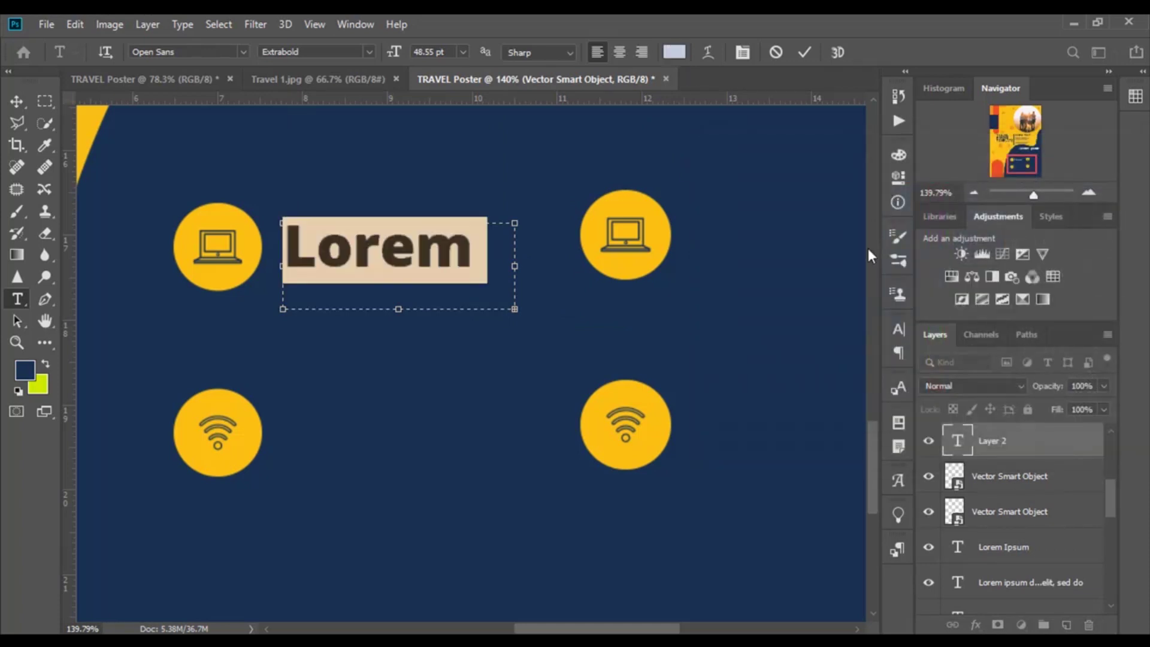
pyautogui.moveTo(389, 55); pyautogui.dragTo(361, 57)
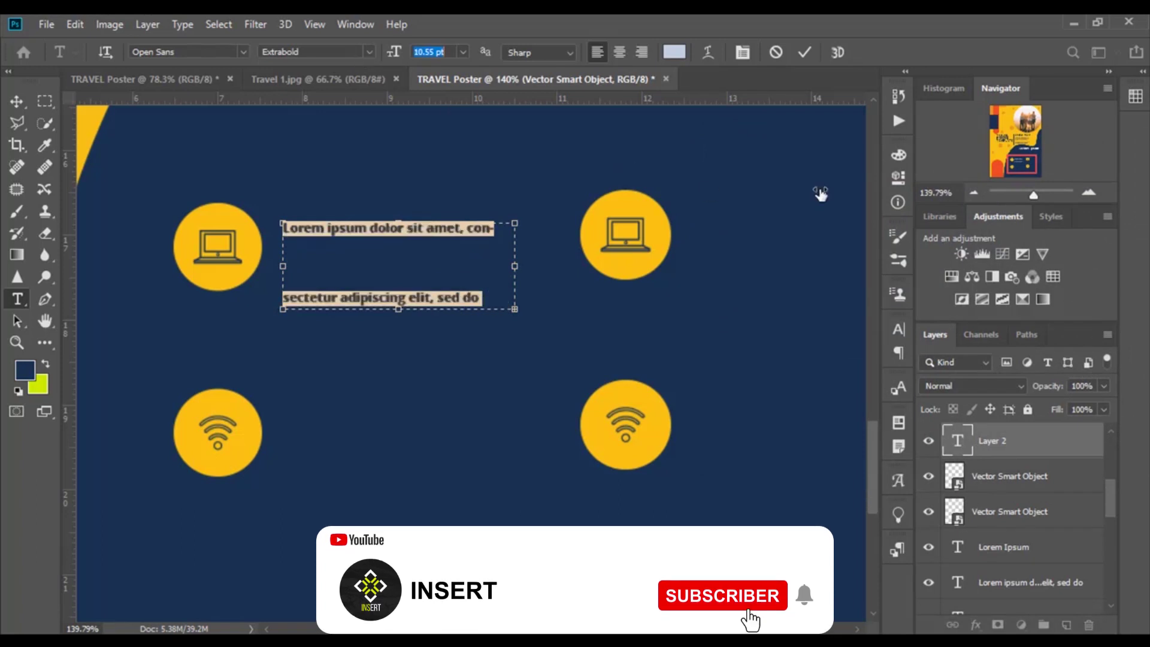
# Tighten the paragraph's line spacing and align it level with the laptop icon
pyautogui.click(899, 178)
pyautogui.moveTo(643, 347); pyautogui.dragTo(620, 352)
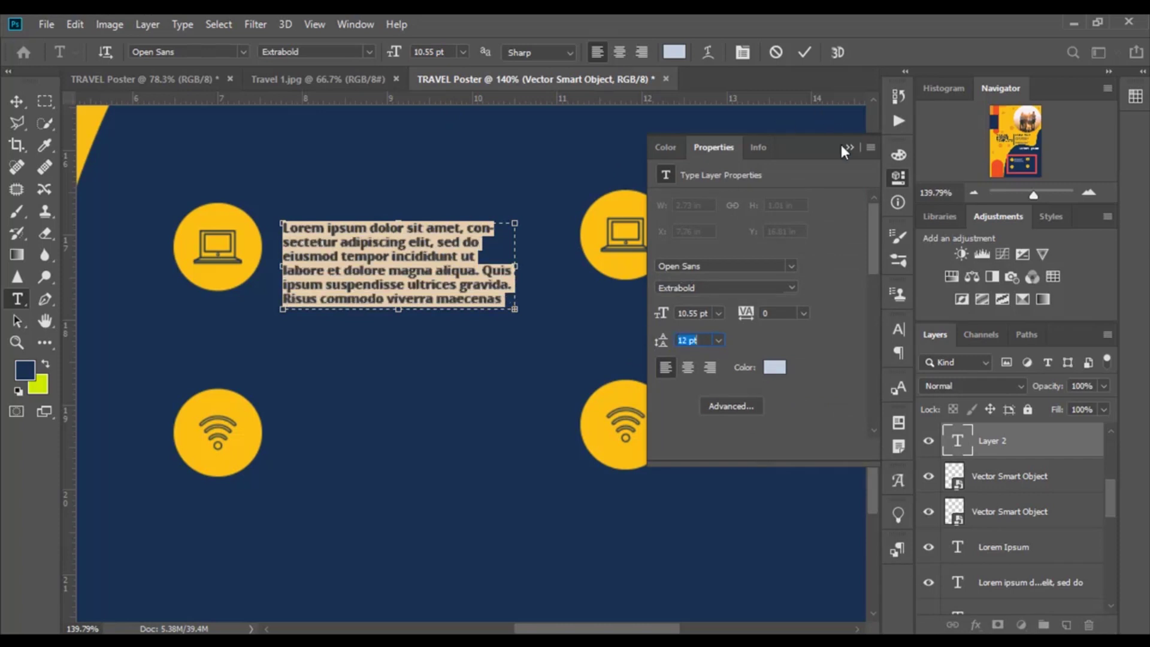
pyautogui.click(848, 147)
pyautogui.click(24, 106)
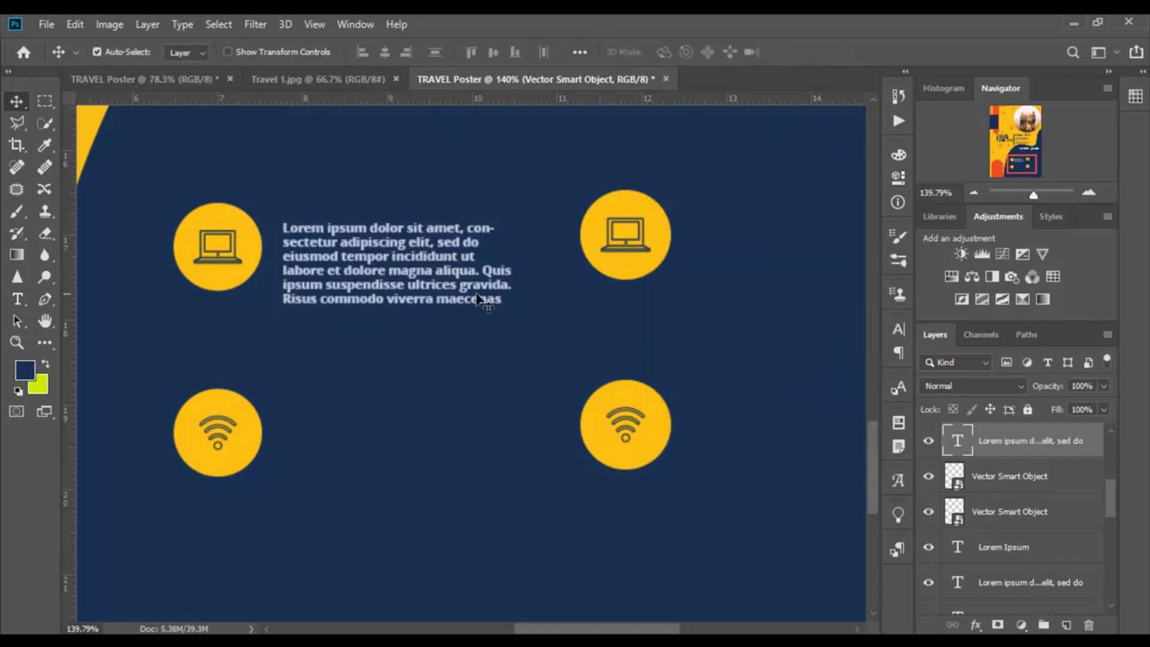
pyautogui.moveTo(361, 257); pyautogui.dragTo(359, 439)
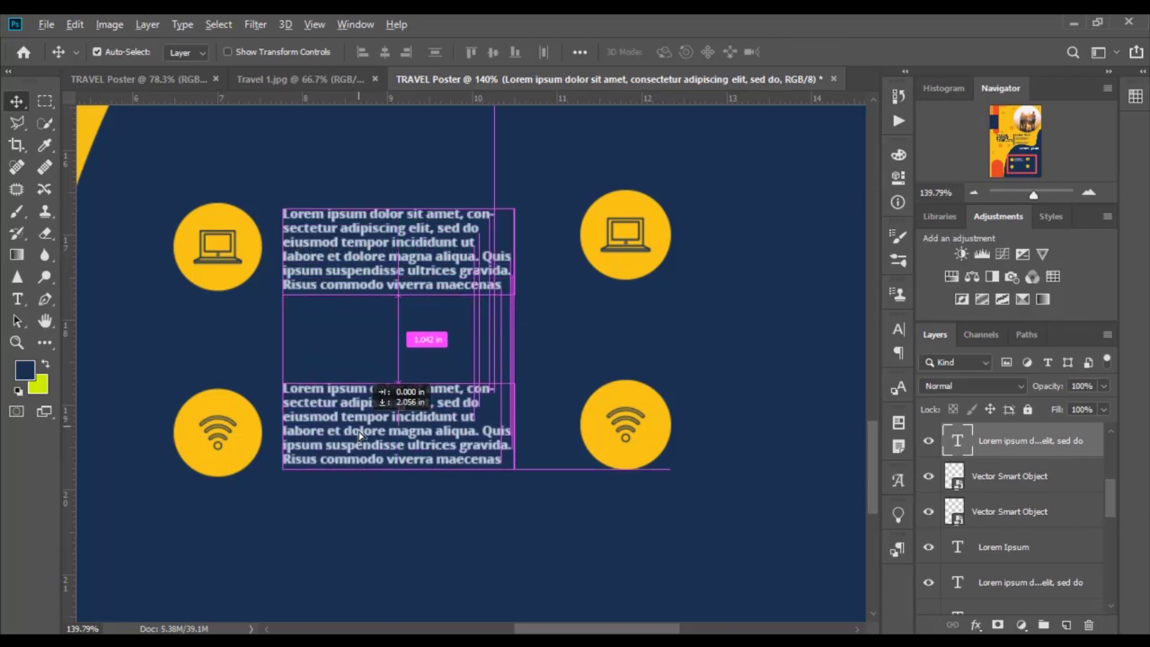
# Duplicate the paragraph beside the right-hand icons
pyautogui.hscroll(3, 359, 439)
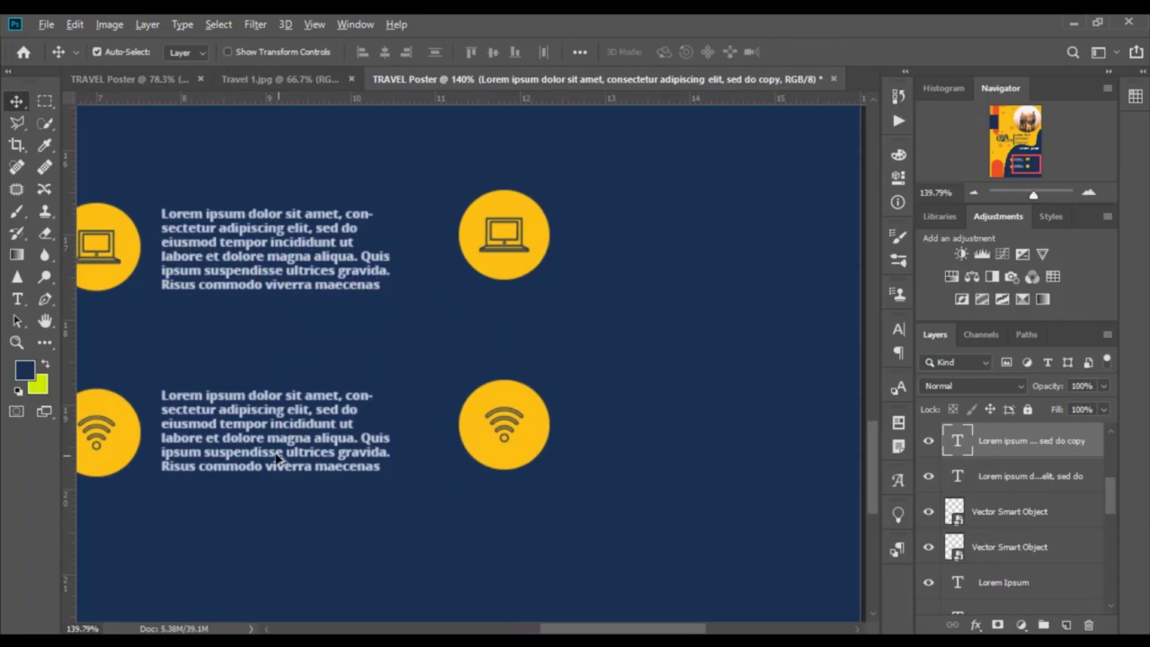
pyautogui.moveTo(276, 446)
pyautogui.mouseDown()
pyautogui.moveTo(676, 449)
pyautogui.moveTo(673, 286)
pyautogui.mouseUp()
pyautogui.scroll(2, 679, 467)
pyautogui.scroll(-3, 533, 320)
pyautogui.scroll(-2, 531, 321)
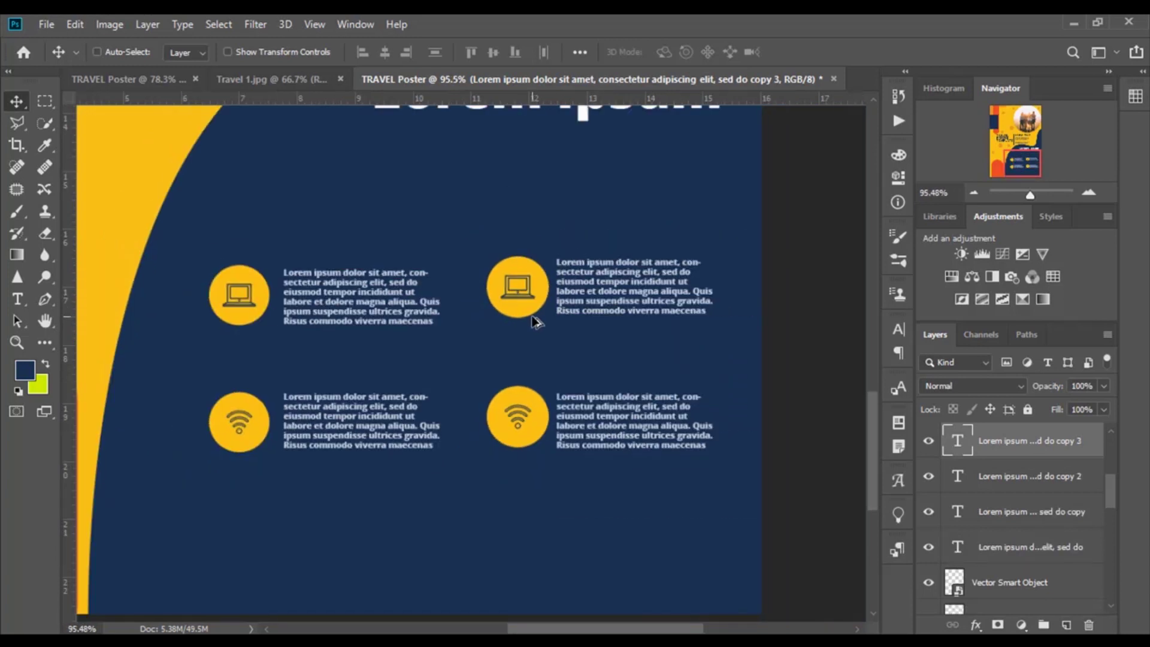
pyautogui.hscroll(-3, 431, 506)
pyautogui.hscroll(-3, 432, 505)
pyautogui.scroll(4, 431, 505)
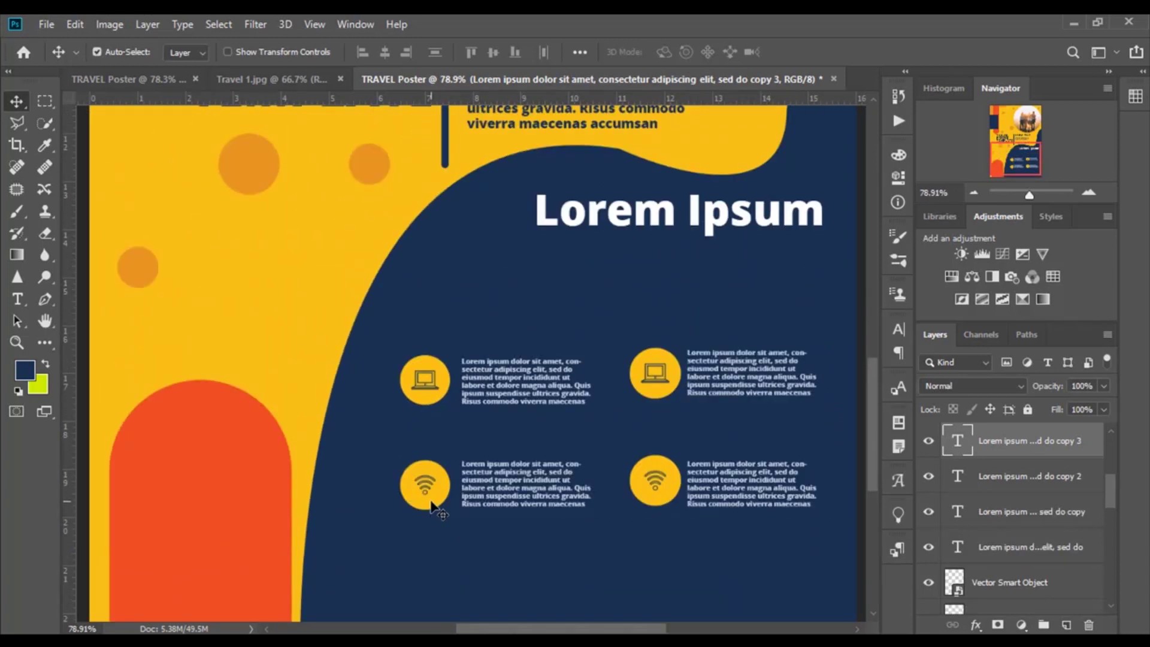
# Move the white Lorem Ipsum heading down and to the left
pyautogui.scroll(-2, 436, 506)
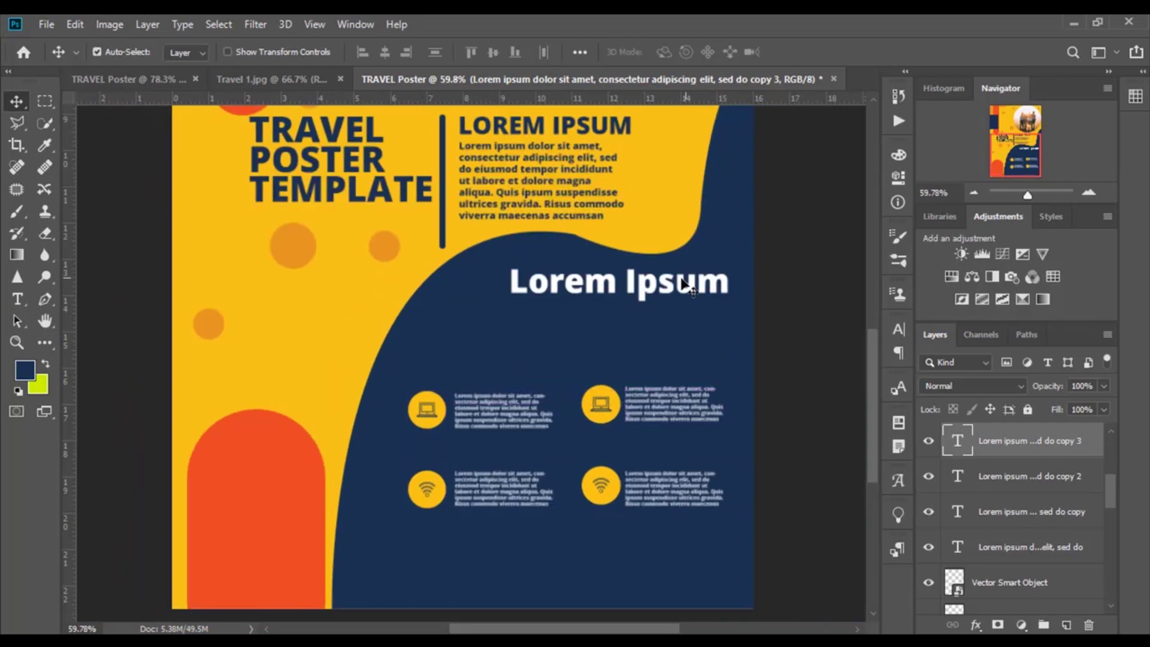
pyautogui.moveTo(654, 294); pyautogui.dragTo(560, 358)
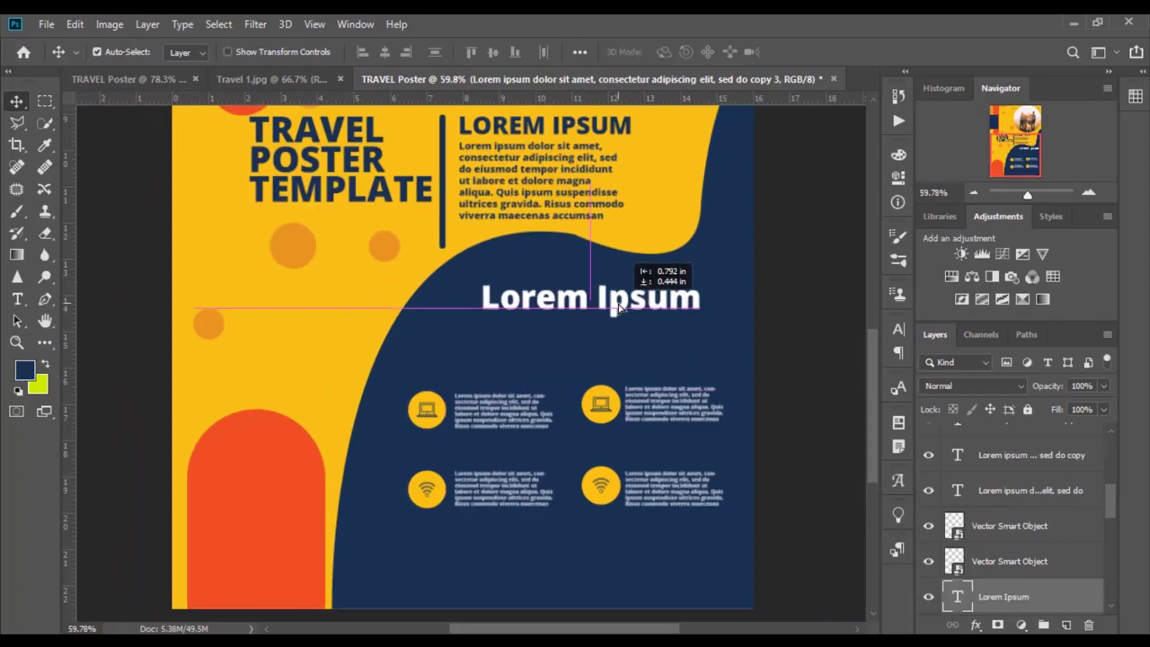
pyautogui.scroll(-3, 269, 443)
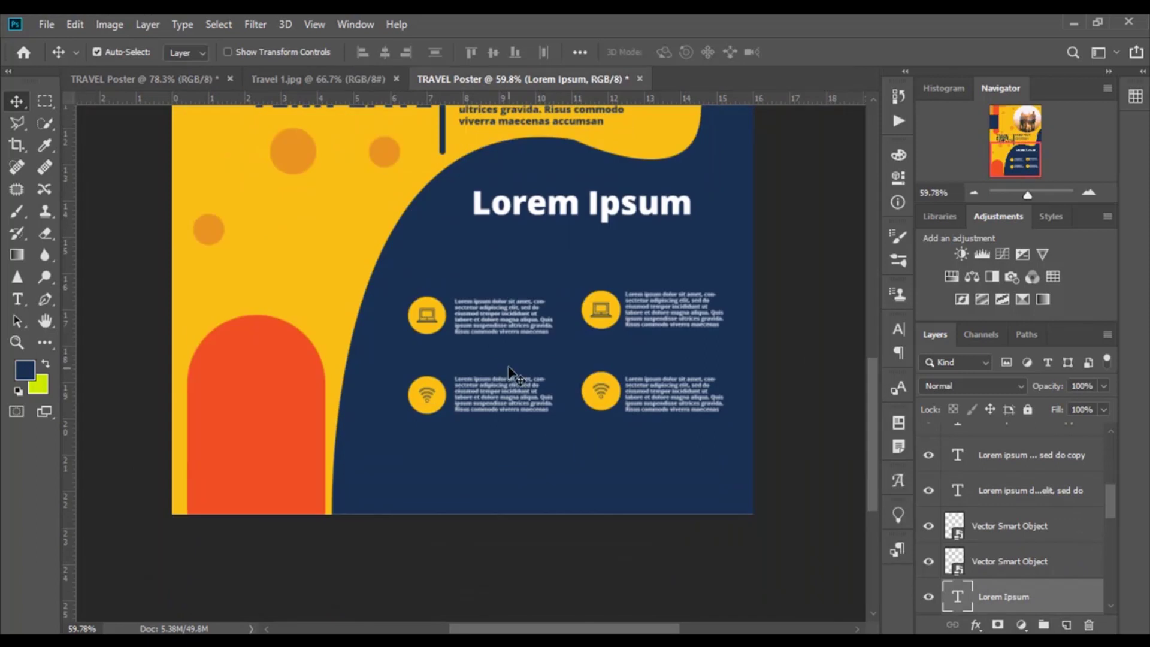
pyautogui.hscroll(-2, 399, 421)
pyautogui.scroll(2, 289, 411)
pyautogui.scroll(1, 294, 411)
pyautogui.scroll(-1, 293, 411)
pyautogui.scroll(-2, 295, 411)
# Place the QR code on the orange arch and enlarge it to fit
pyautogui.moveTo(308, 396)
pyautogui.mouseDown()
pyautogui.moveTo(309, 446)
pyautogui.moveTo(306, 422)
pyautogui.mouseUp()
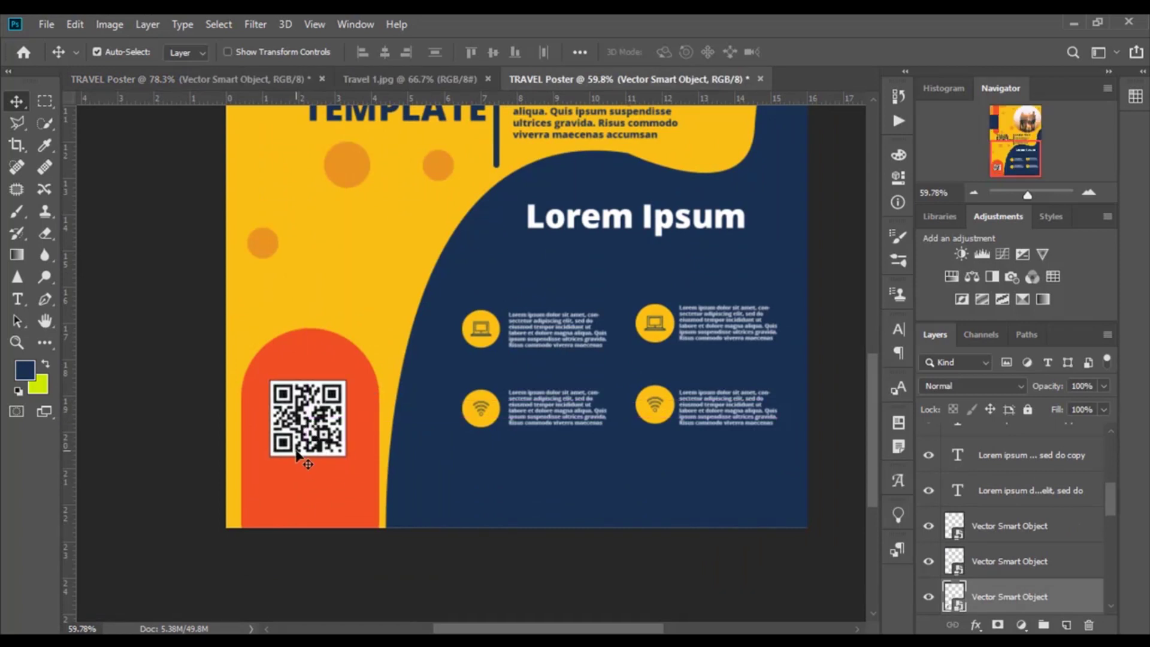
pyautogui.hotkey('ctrl', 't')
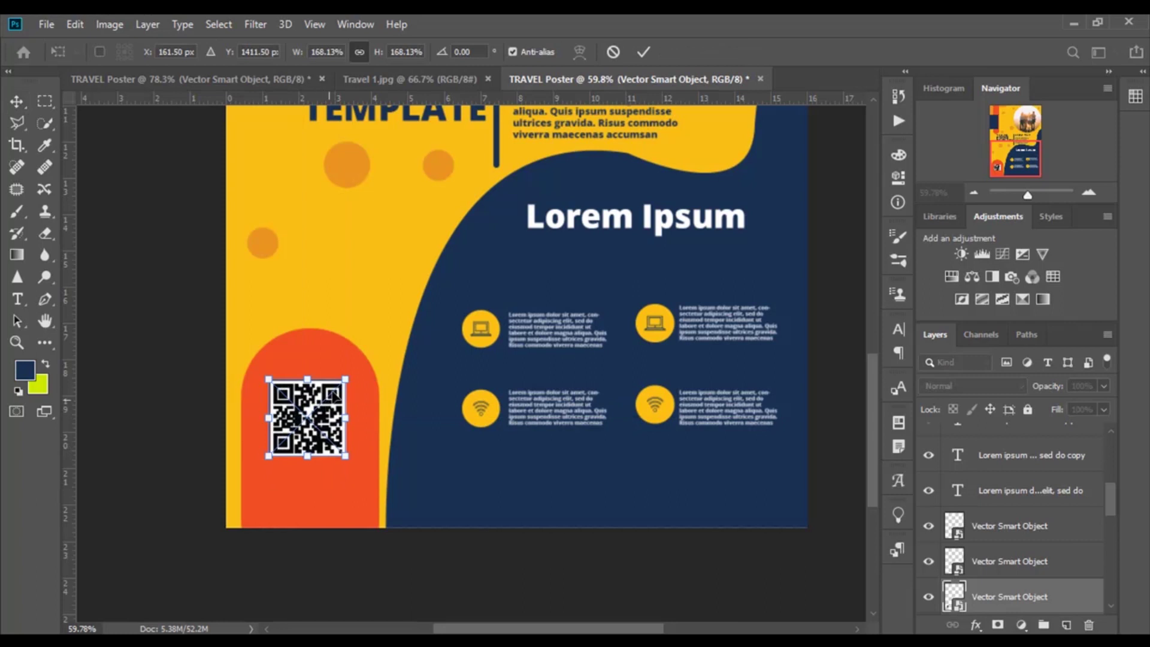
pyautogui.moveTo(347, 377); pyautogui.dragTo(355, 369)
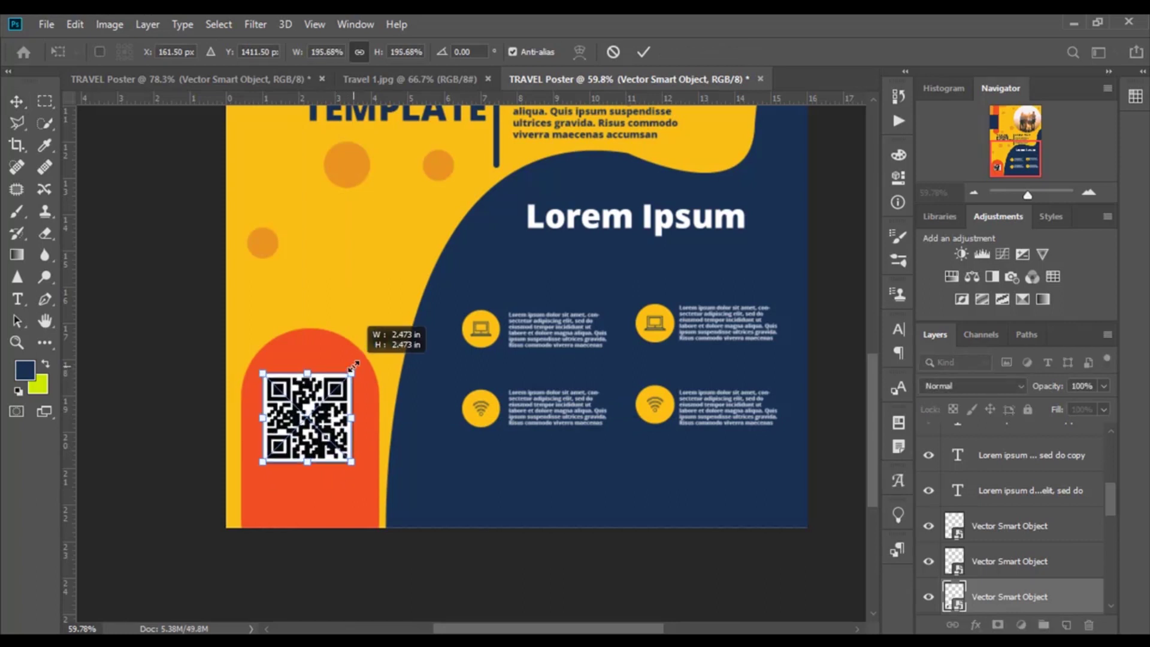
pyautogui.click(643, 52)
pyautogui.moveTo(332, 400); pyautogui.dragTo(339, 400)
# Scroll up to the orange strip and select the Ellipse 1 copy 2 layer
pyautogui.scroll(4, 424, 440)
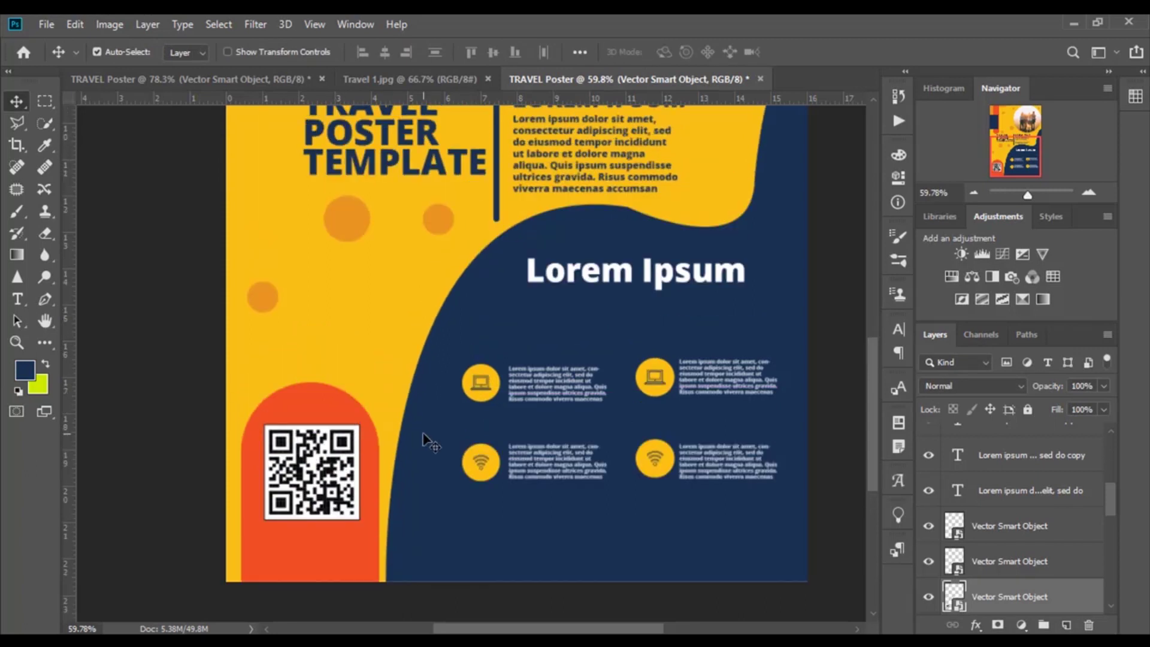
pyautogui.scroll(1, 424, 440)
pyautogui.scroll(-3, 424, 442)
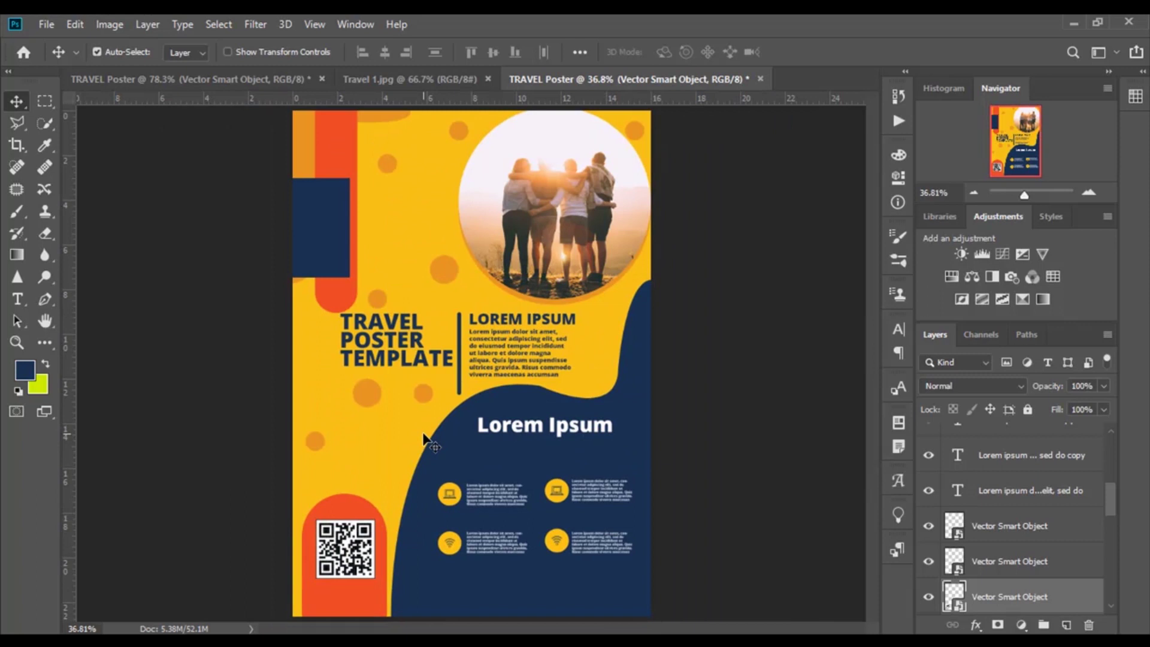
pyautogui.scroll(2, 384, 291)
pyautogui.scroll(1, 372, 317)
pyautogui.scroll(1, 344, 351)
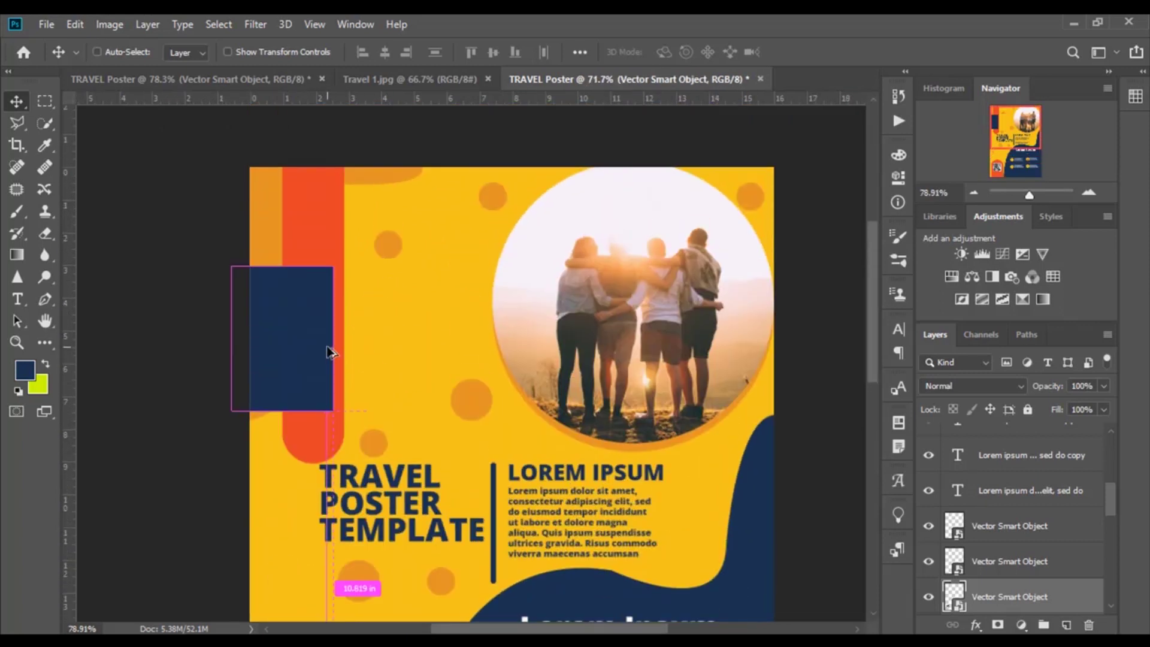
pyautogui.scroll(1, 330, 354)
pyautogui.hscroll(-2, 330, 353)
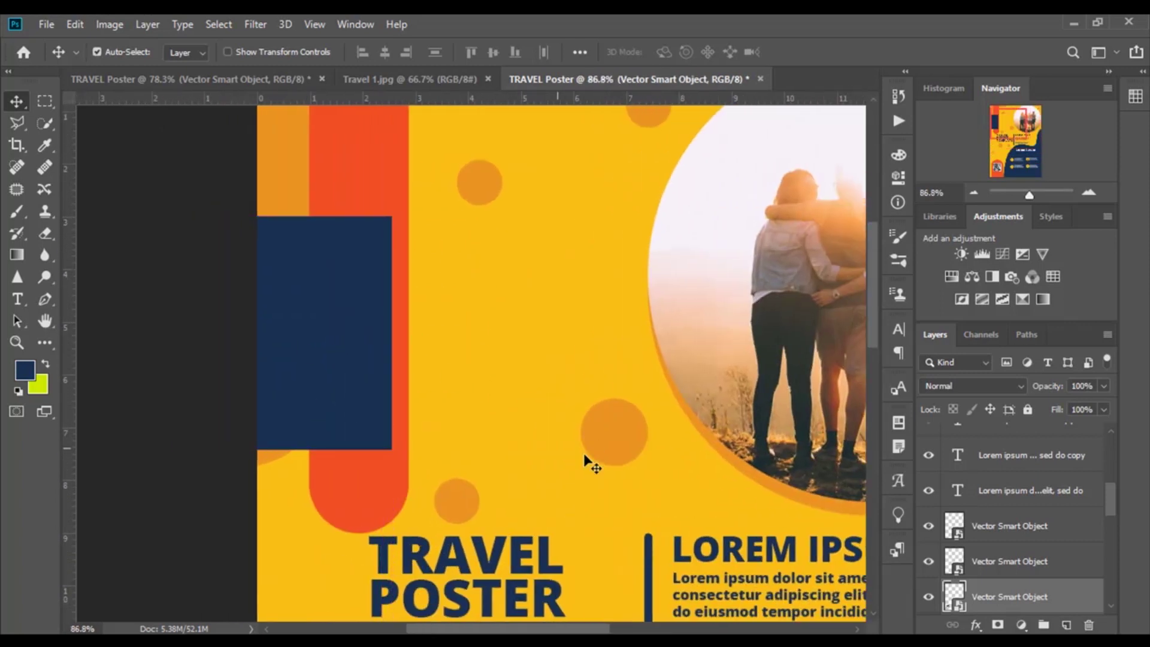
pyautogui.scroll(3, 1024, 479)
pyautogui.scroll(2, 1024, 479)
pyautogui.click(1021, 448)
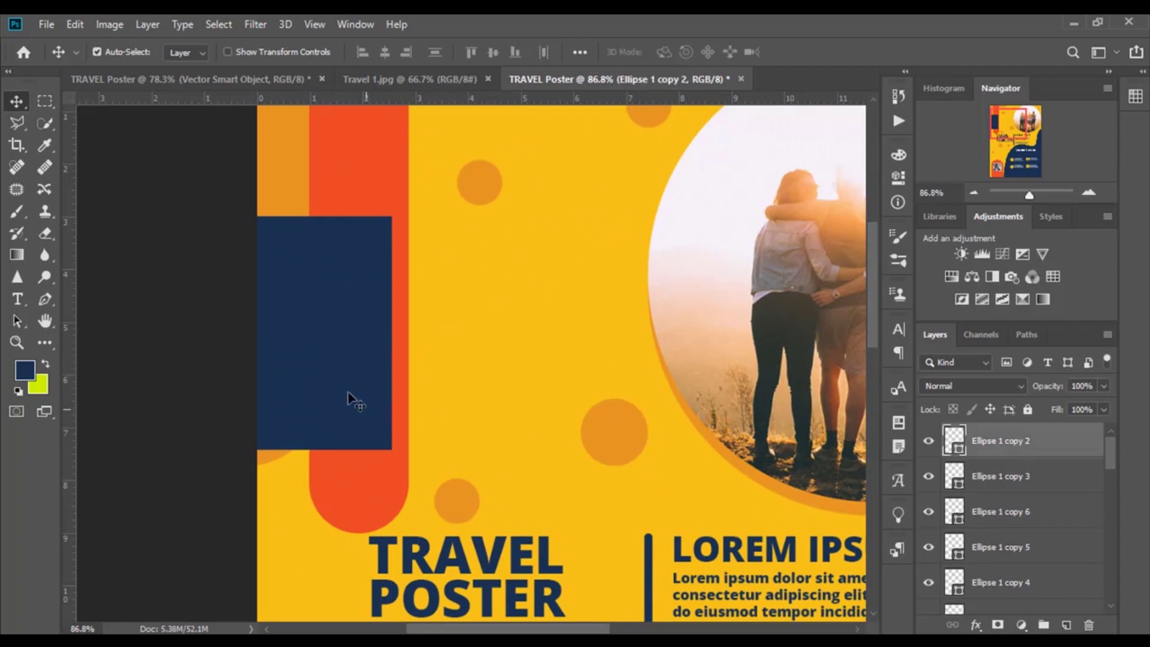
# Draw a small white-filled circle on the orange strip with the Ellipse Tool
pyautogui.scroll(2, 353, 401)
pyautogui.press('u')
pyautogui.click(45, 345)
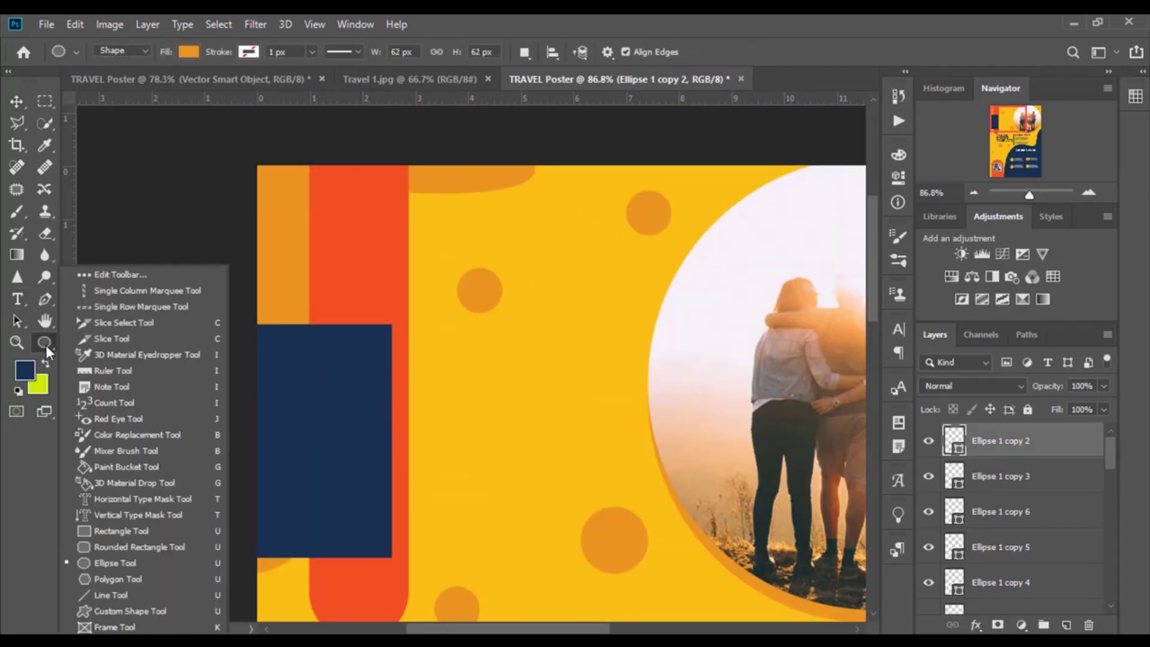
pyautogui.moveTo(336, 238); pyautogui.dragTo(362, 295)
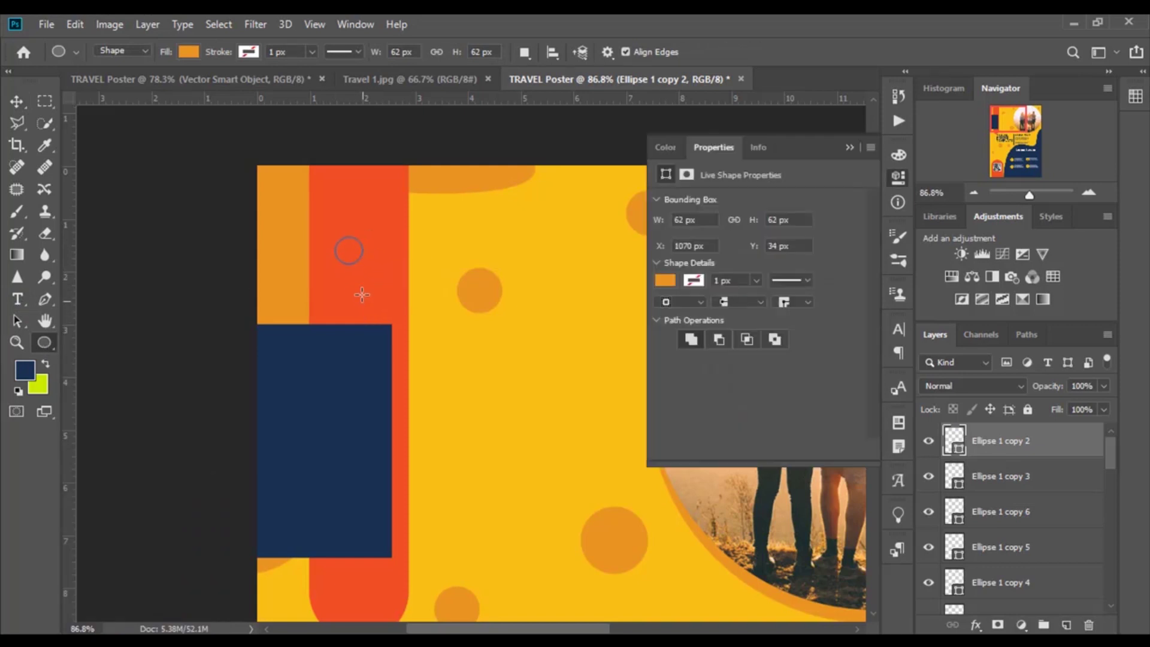
pyautogui.click(660, 281)
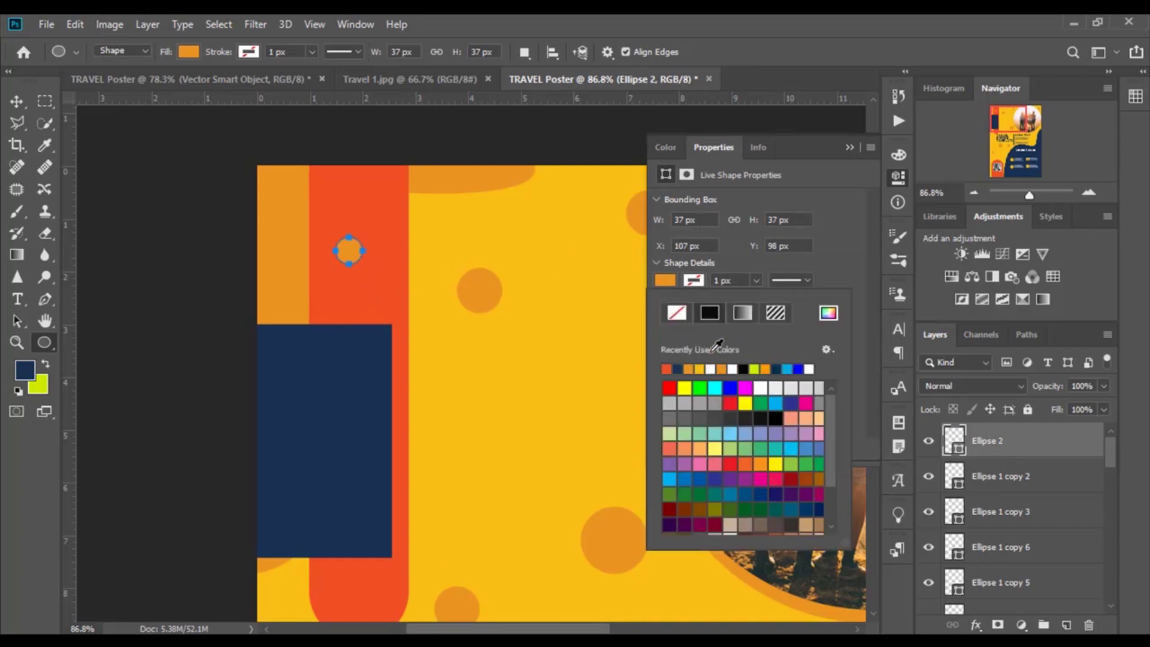
pyautogui.click(849, 147)
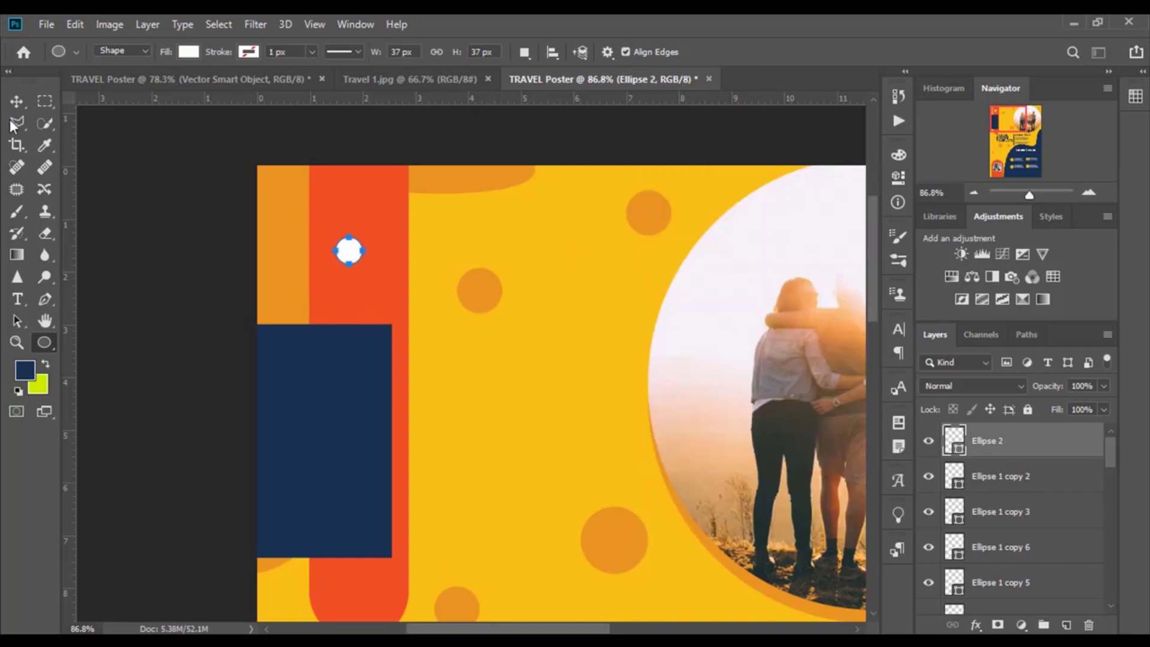
# Duplicate the white circle and shrink the copy to about two-thirds size
pyautogui.click(16, 100)
pyautogui.keyDown('alt'); pyautogui.scroll(3, 413, 275); pyautogui.keyUp('alt')
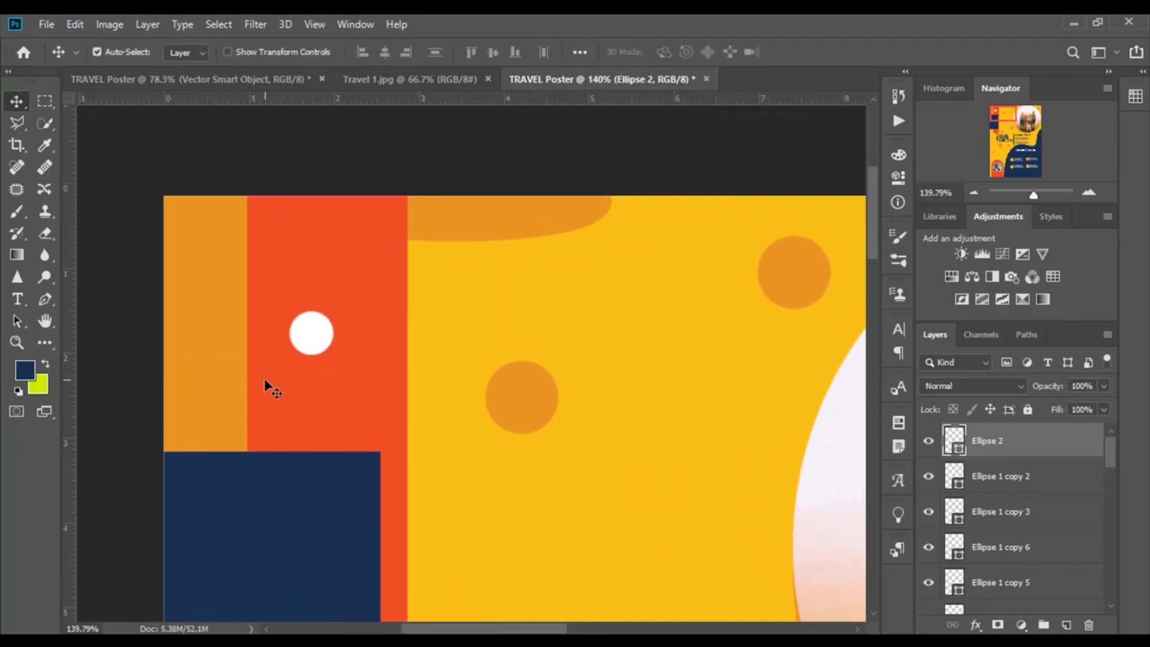
pyautogui.scroll(1, 264, 378)
pyautogui.moveTo(309, 385)
pyautogui.mouseDown()
pyautogui.moveTo(302, 308)
pyautogui.moveTo(337, 295)
pyautogui.moveTo(327, 295)
pyautogui.moveTo(342, 305)
pyautogui.mouseUp()
pyautogui.hotkey('ctrl', 't')
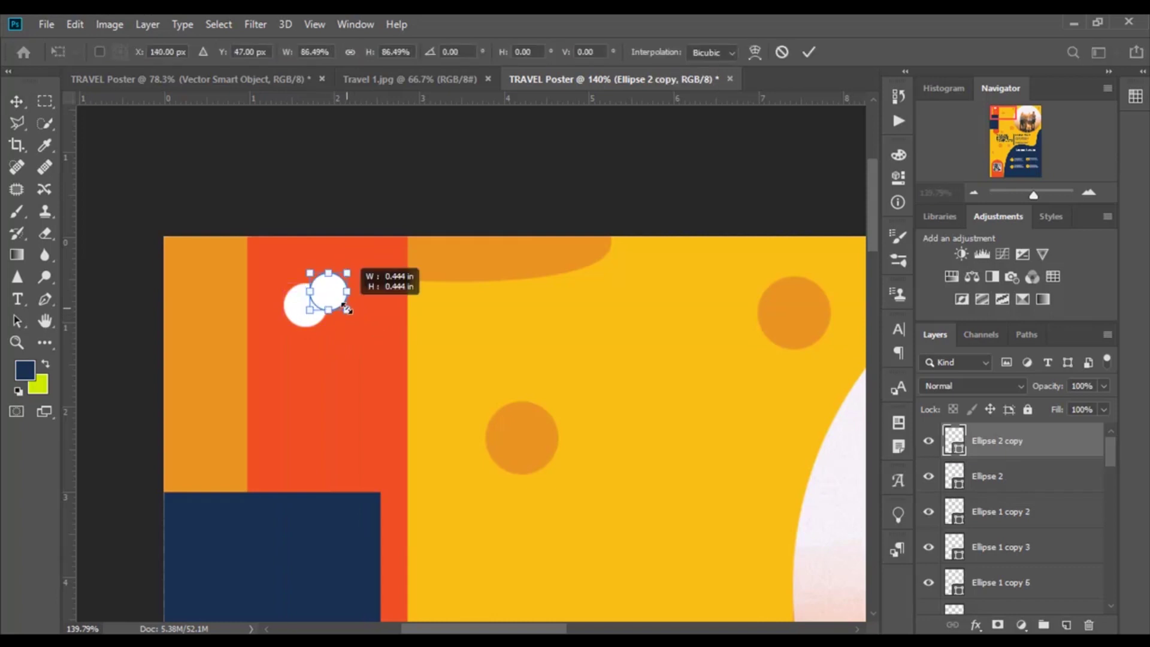
pyautogui.click(782, 52)
pyautogui.hotkey('ctrl', 't')
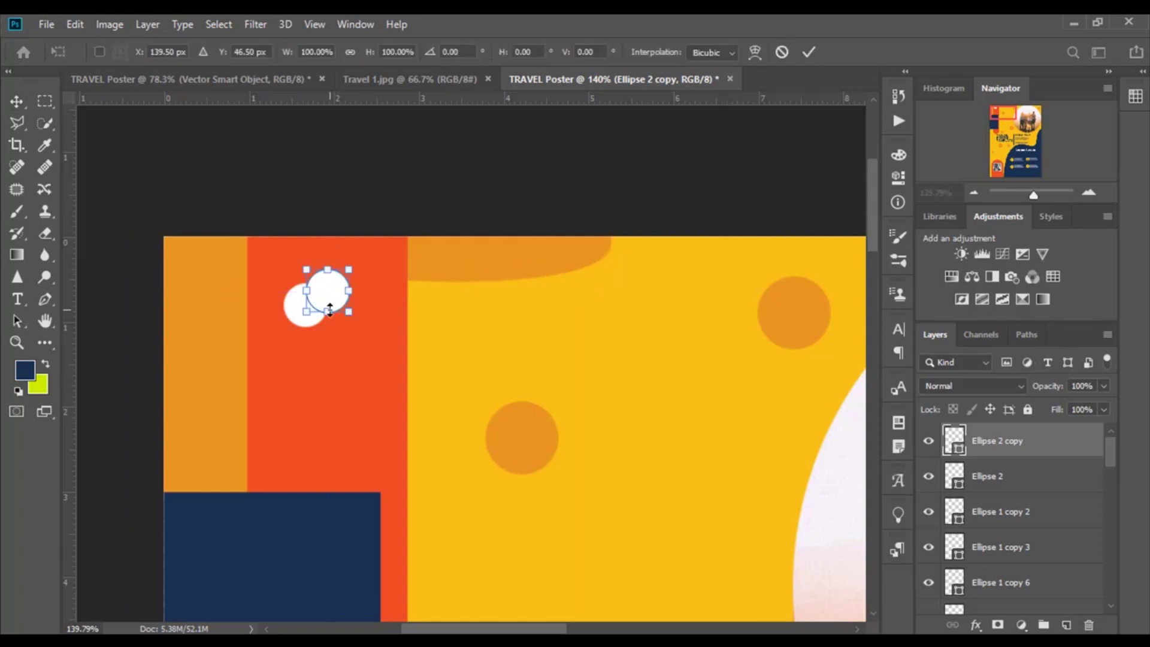
pyautogui.moveTo(345, 306); pyautogui.dragTo(341, 304)
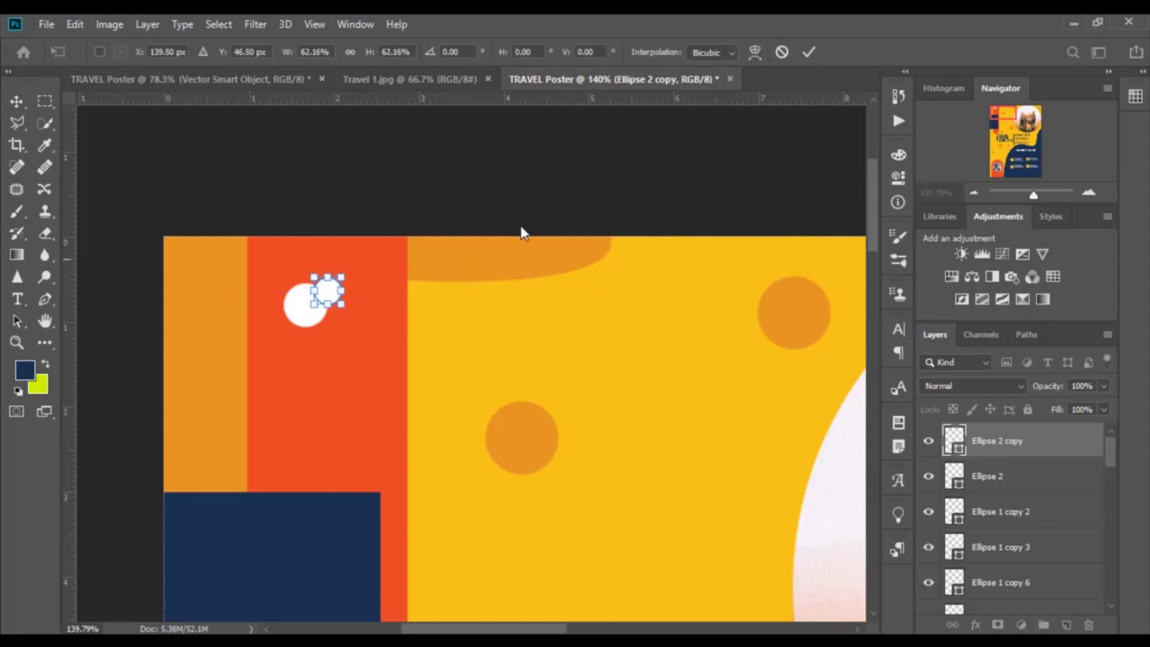
pyautogui.click(807, 52)
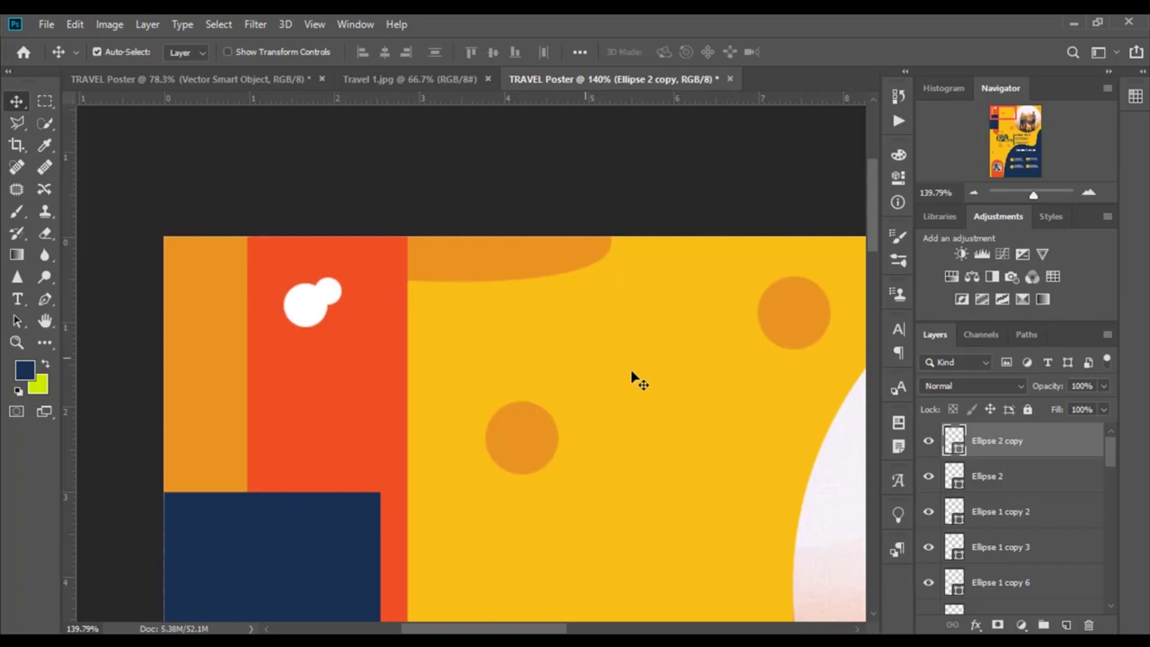
# Move both white circles up together near the top of the orange strip
pyautogui.keyDown('shift'); pyautogui.click(1005, 475); pyautogui.keyUp('shift')
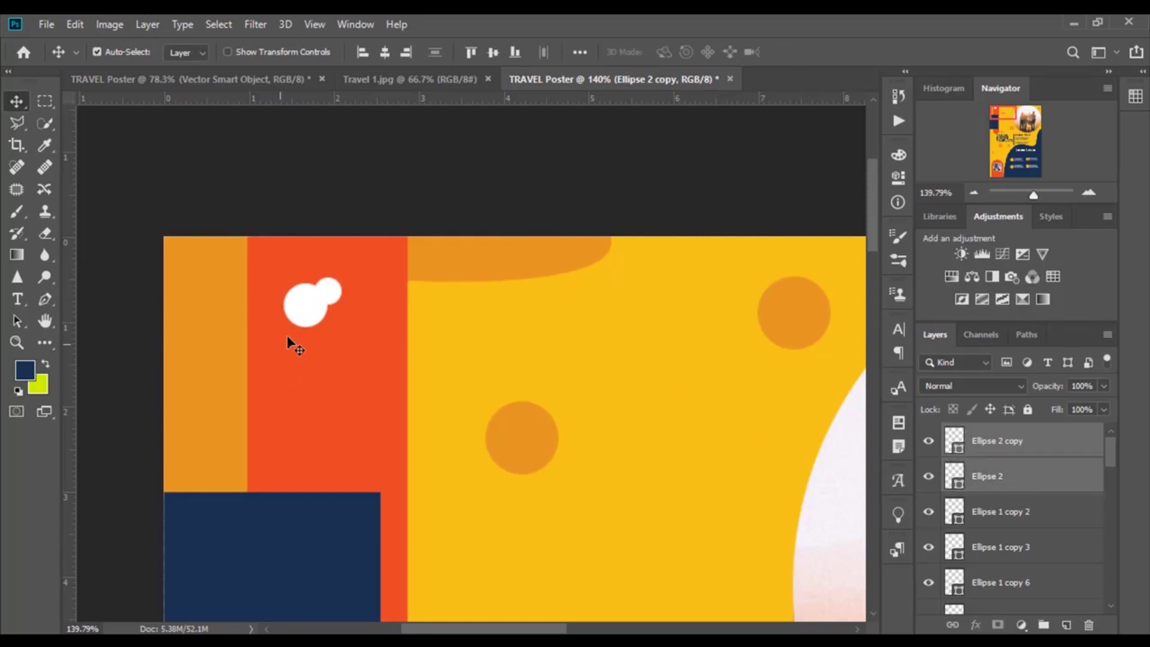
pyautogui.moveTo(307, 290); pyautogui.dragTo(308, 269)
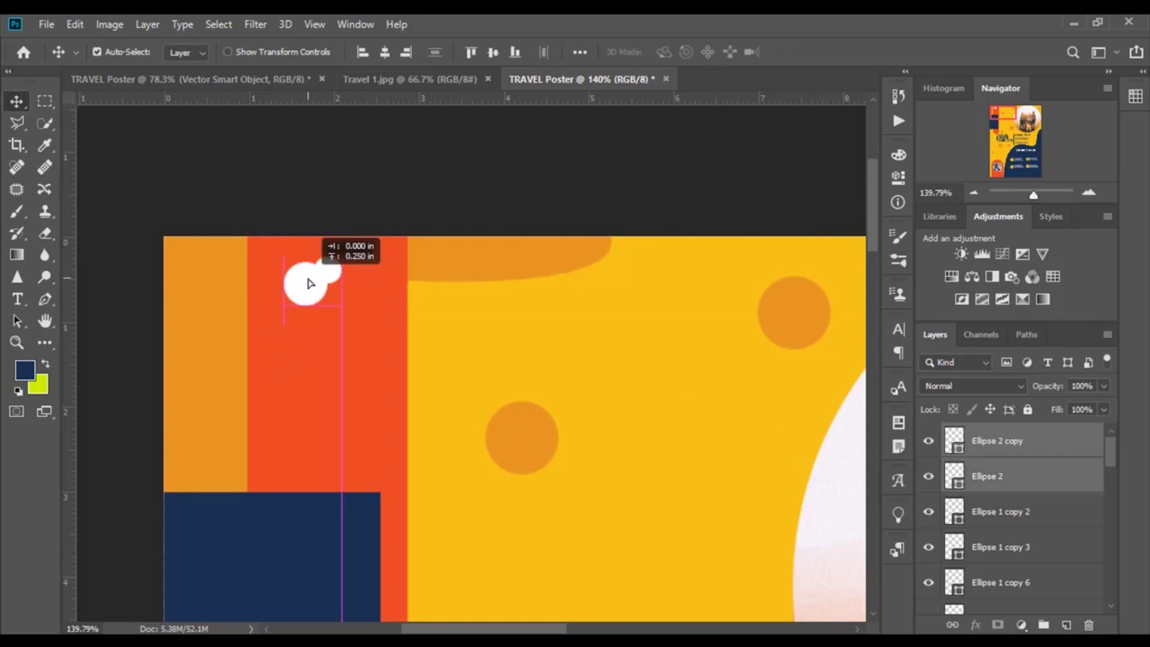
pyautogui.click(289, 518)
pyautogui.scroll(3, 1018, 479)
pyautogui.scroll(3, 1060, 473)
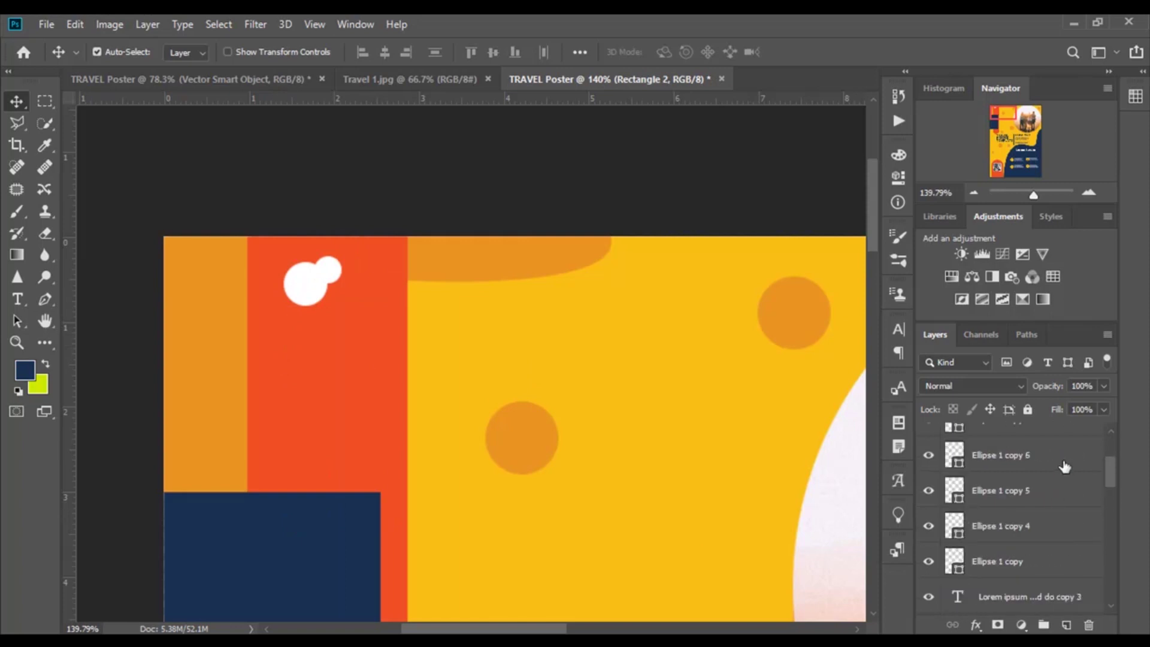
pyautogui.scroll(3, 1060, 473)
pyautogui.click(1054, 455)
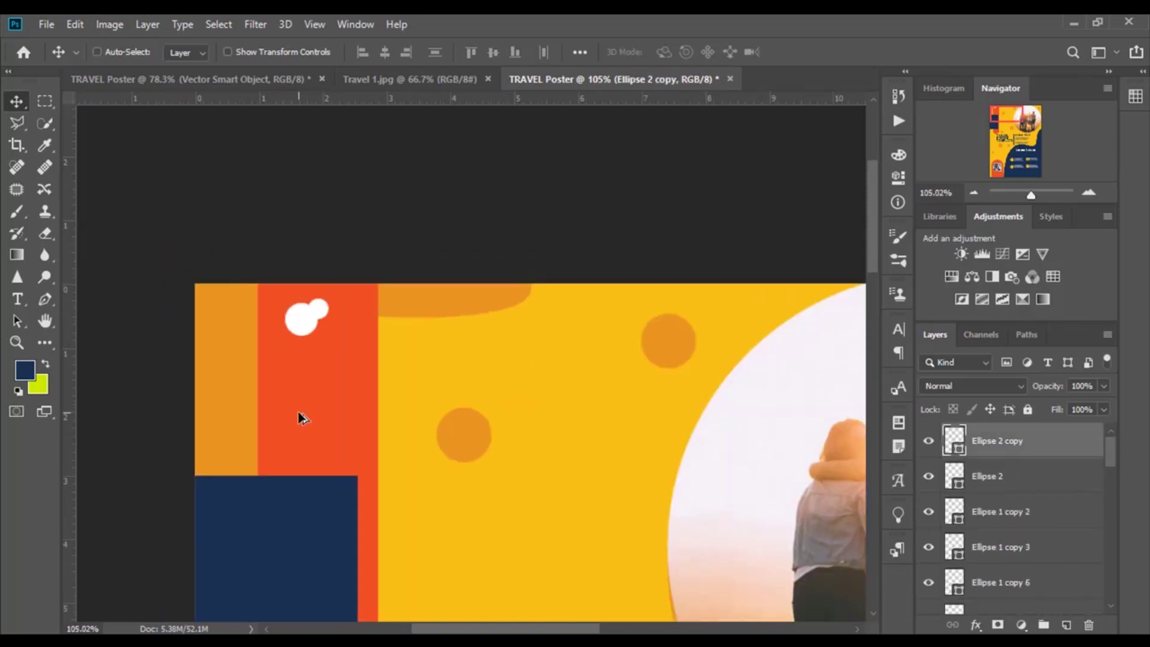
pyautogui.scroll(-2, 300, 422)
pyautogui.scroll(-2, 308, 429)
pyautogui.scroll(-1, 478, 366)
pyautogui.scroll(-2, 477, 369)
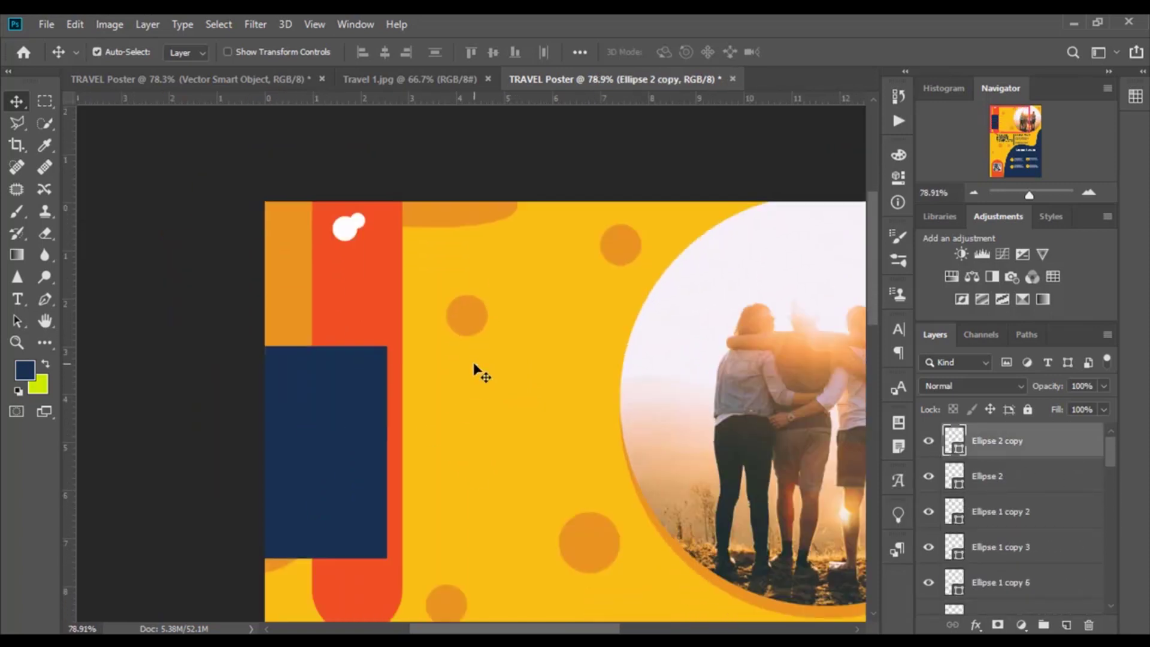
# Shrink the small orange circle with Free Transform
pyautogui.click(446, 610)
pyautogui.hotkey('ctrl', 't')
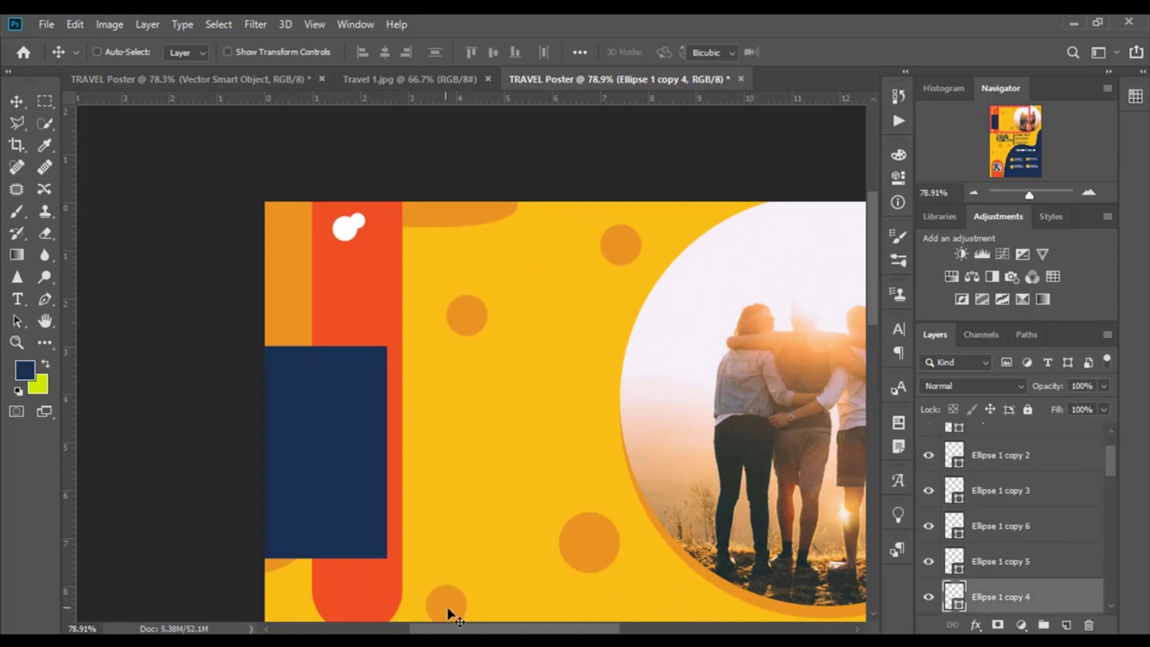
pyautogui.moveTo(457, 592); pyautogui.dragTo(461, 593)
pyautogui.rightClick(816, 71)
pyautogui.click(797, 60)
# Place dot copies higher up, at the photo's edge and beside the body text
pyautogui.moveTo(446, 605)
pyautogui.mouseDown()
pyautogui.moveTo(524, 273)
pyautogui.moveTo(516, 267)
pyautogui.mouseUp()
pyautogui.scroll(-2, 506, 285)
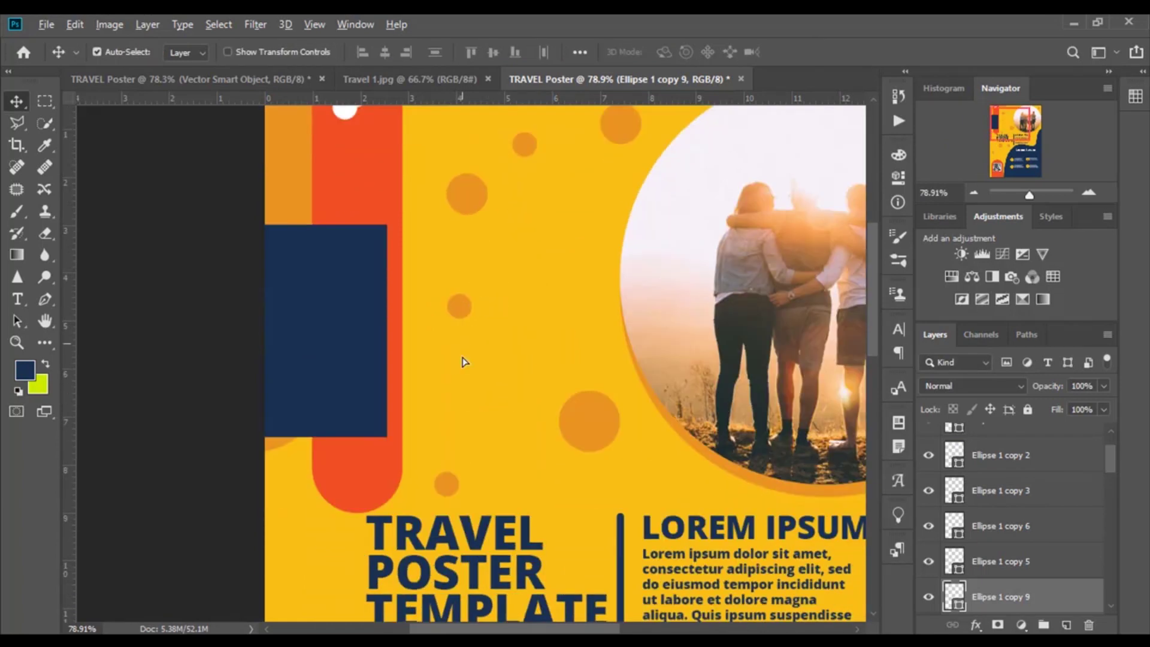
pyautogui.moveTo(459, 305); pyautogui.dragTo(589, 546)
pyautogui.scroll(-1, 589, 527)
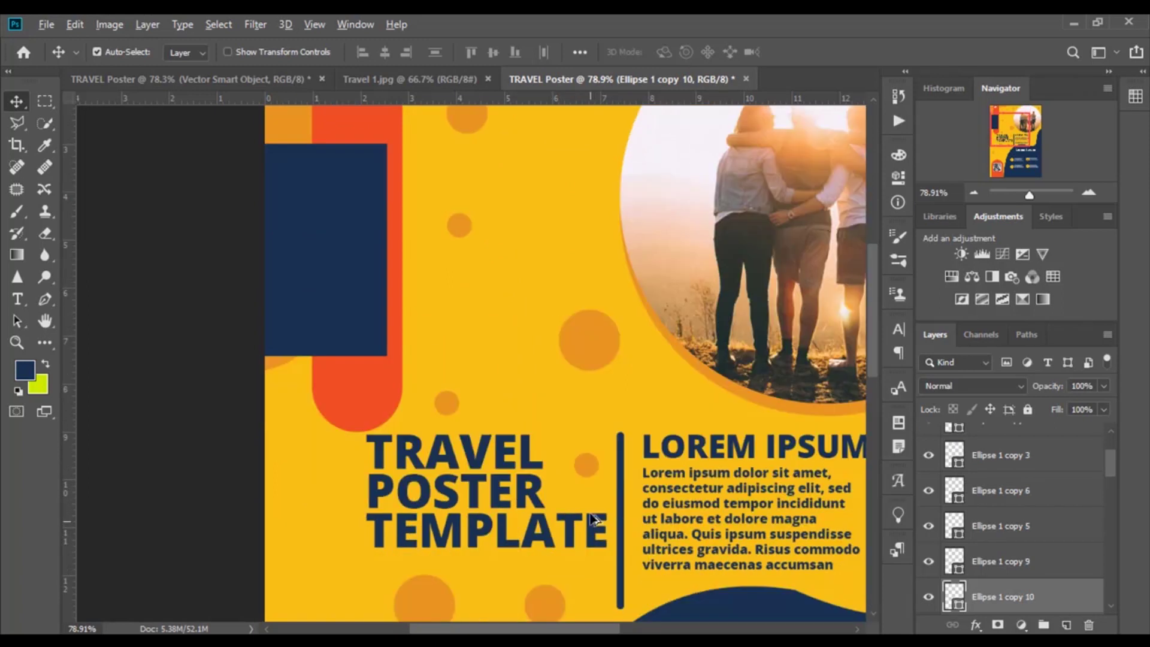
pyautogui.moveTo(587, 462); pyautogui.dragTo(642, 413)
pyautogui.hscroll(3, 631, 398)
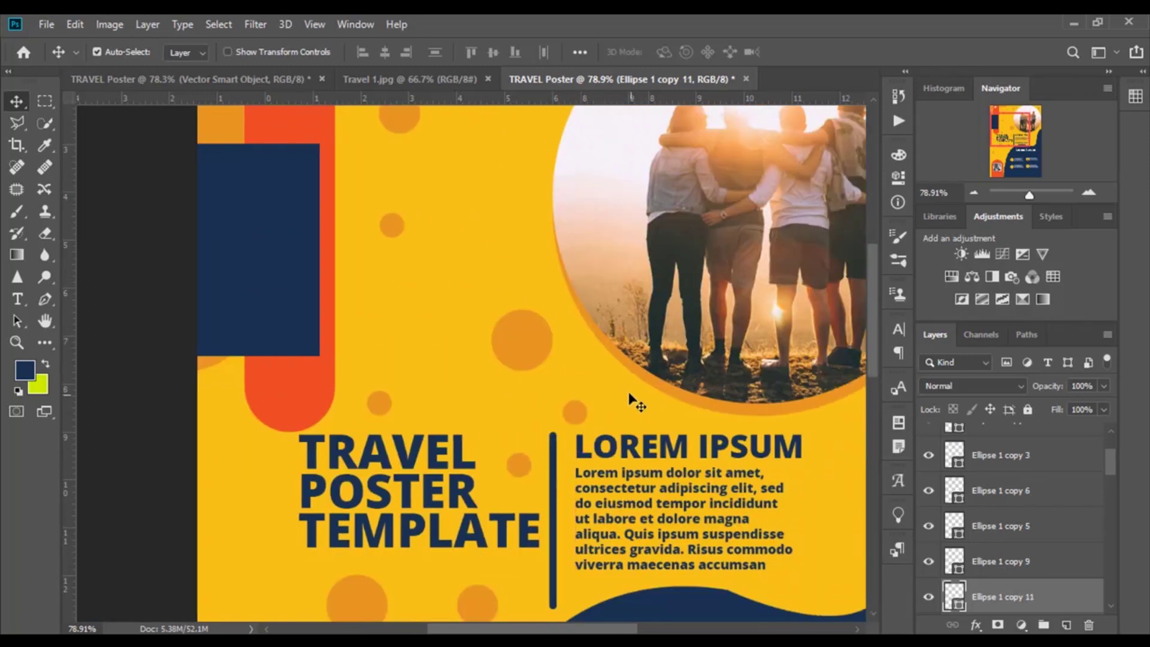
pyautogui.moveTo(512, 411)
pyautogui.mouseDown()
pyautogui.moveTo(718, 577)
pyautogui.moveTo(773, 493)
pyautogui.mouseUp()
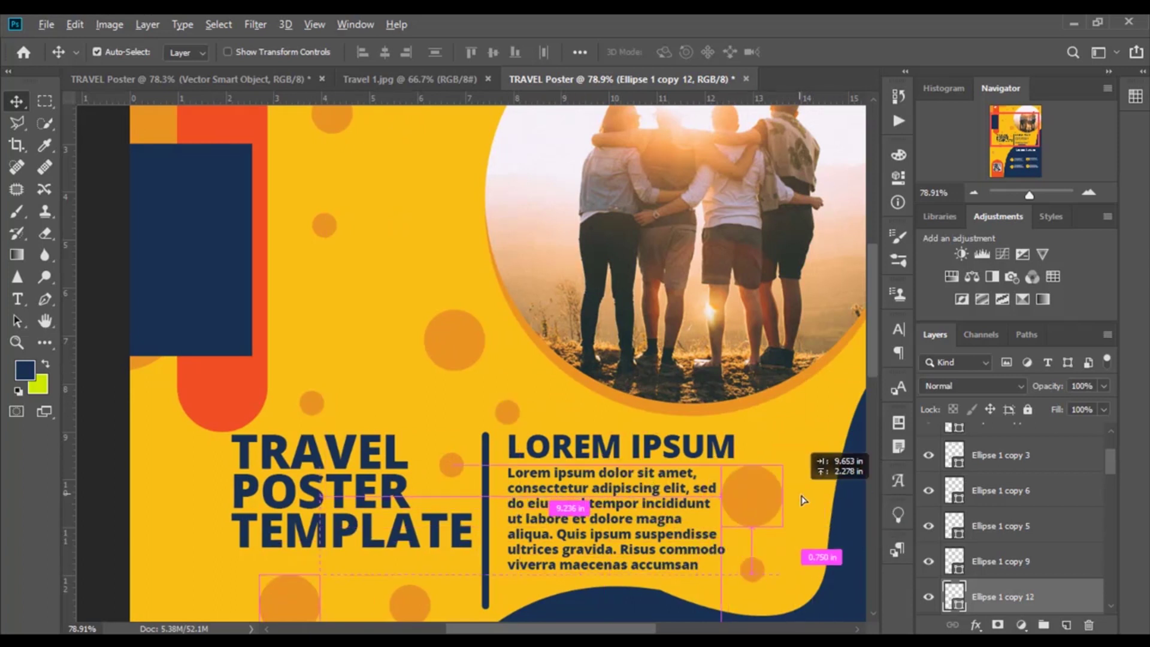
pyautogui.scroll(-3, 586, 478)
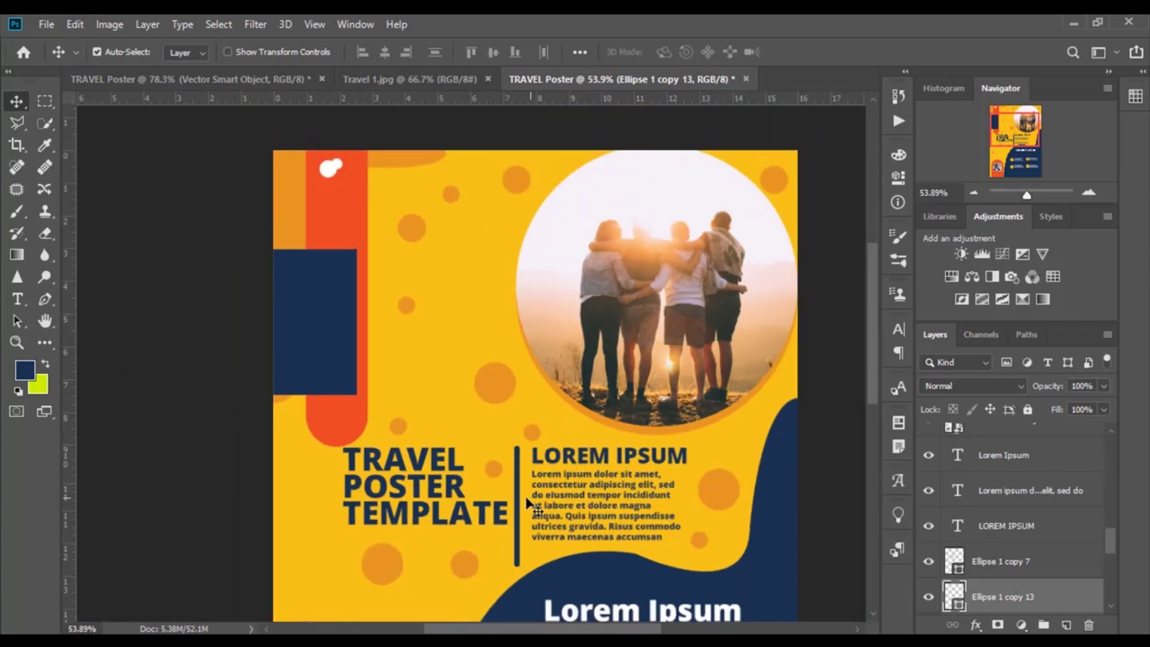
pyautogui.moveTo(491, 411); pyautogui.dragTo(306, 468)
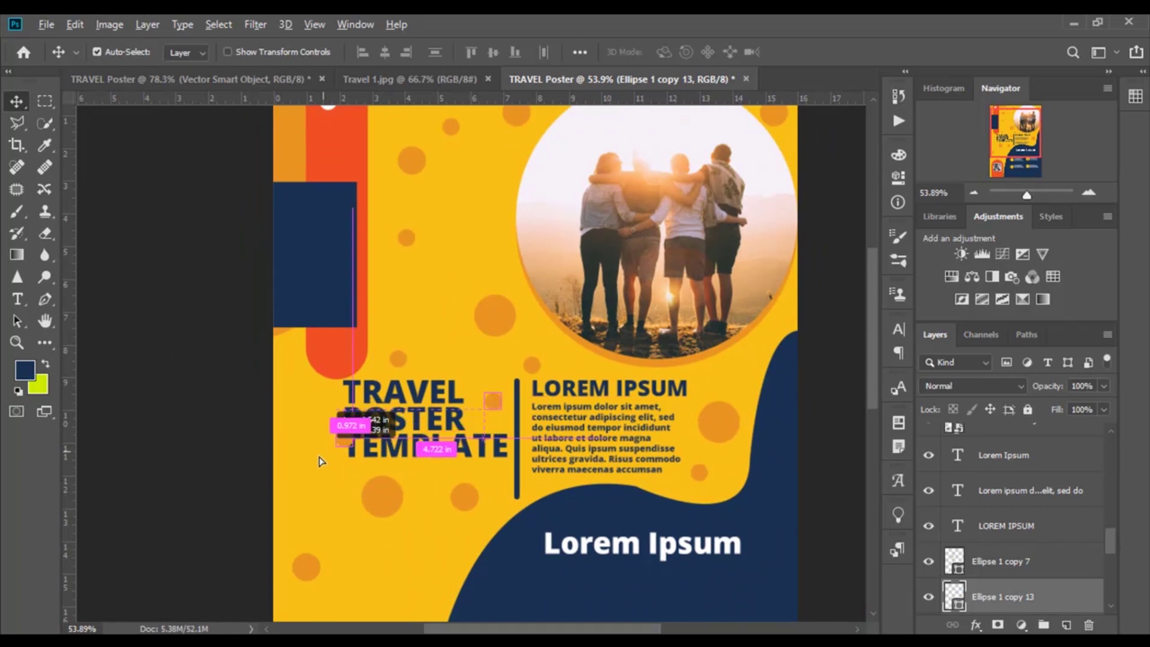
pyautogui.scroll(-2, 308, 455)
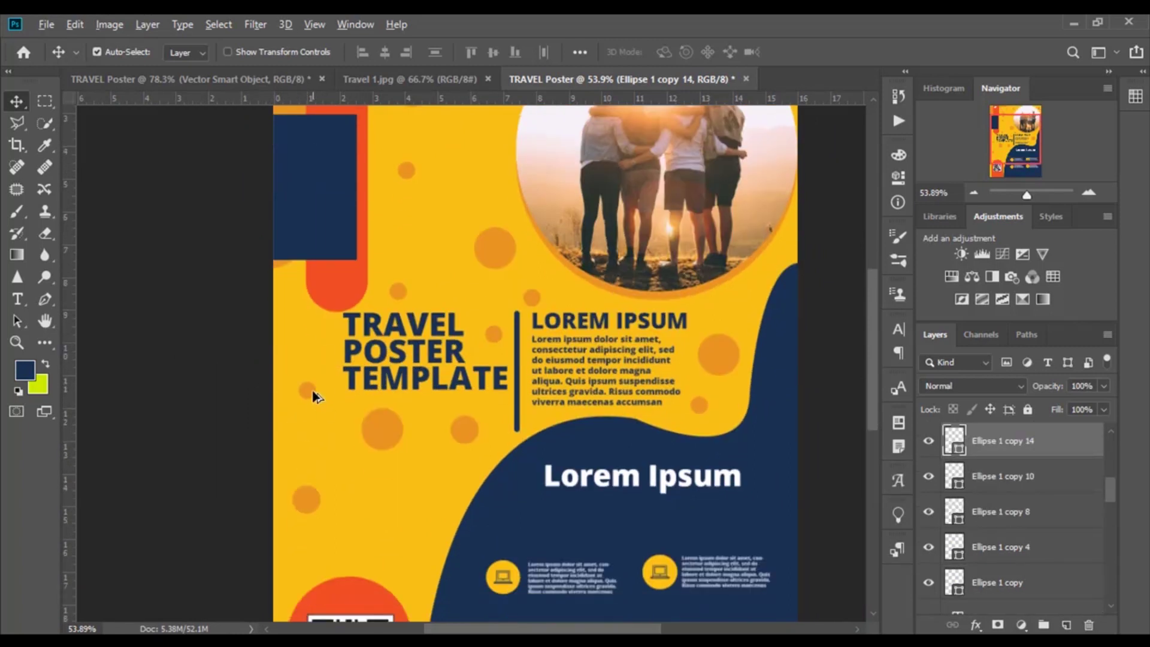
pyautogui.moveTo(308, 392); pyautogui.dragTo(411, 528)
# Scatter more dot copies near the QR block and upper poster, reaching Ellipse 1 copy 18
pyautogui.scroll(-2, 411, 530)
pyautogui.moveTo(411, 489); pyautogui.dragTo(375, 548)
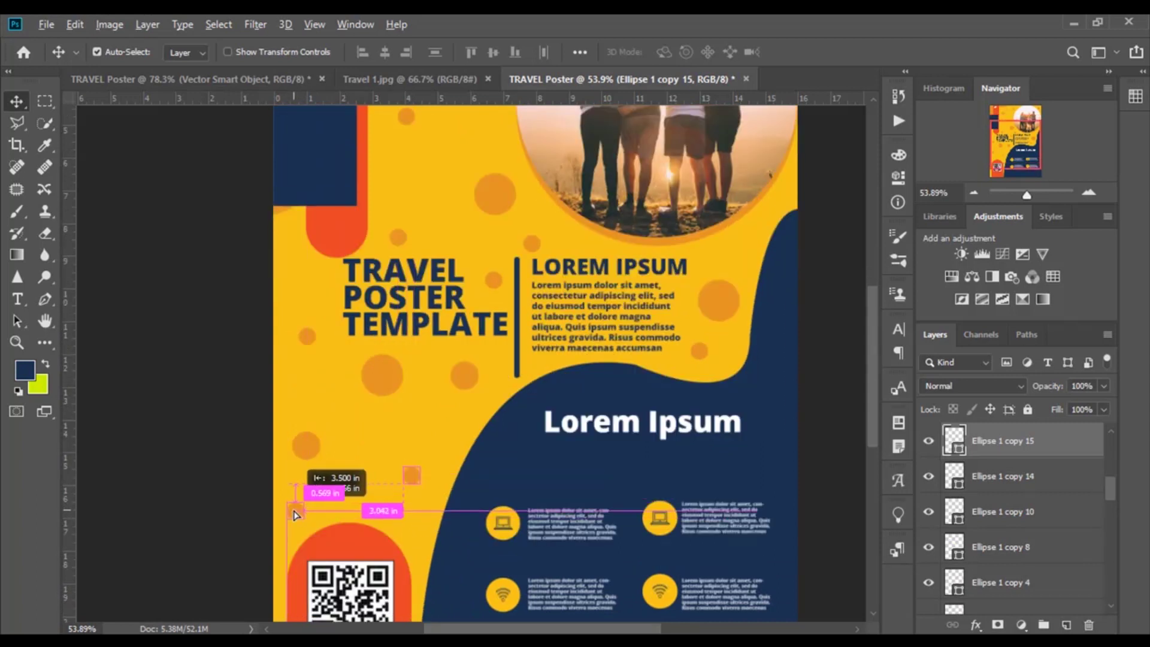
pyautogui.scroll(4, 376, 551)
pyautogui.scroll(3, 380, 551)
pyautogui.moveTo(392, 436); pyautogui.dragTo(465, 307)
pyautogui.scroll(2, 461, 330)
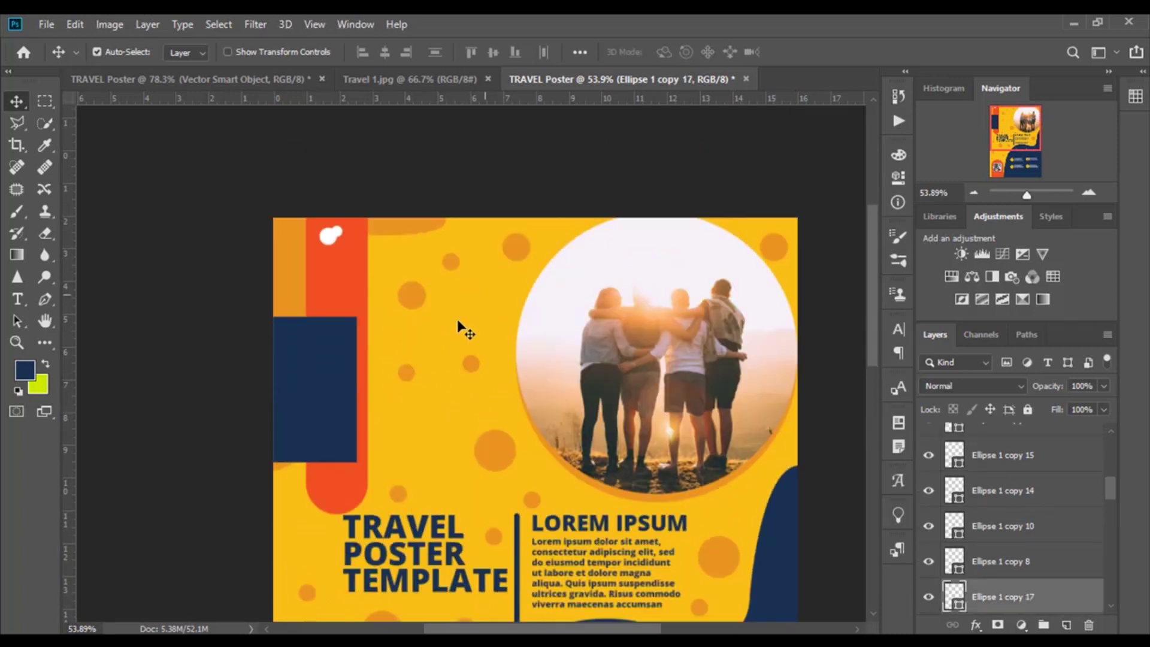
pyautogui.hscroll(2, 459, 327)
pyautogui.moveTo(405, 367); pyautogui.dragTo(689, 230)
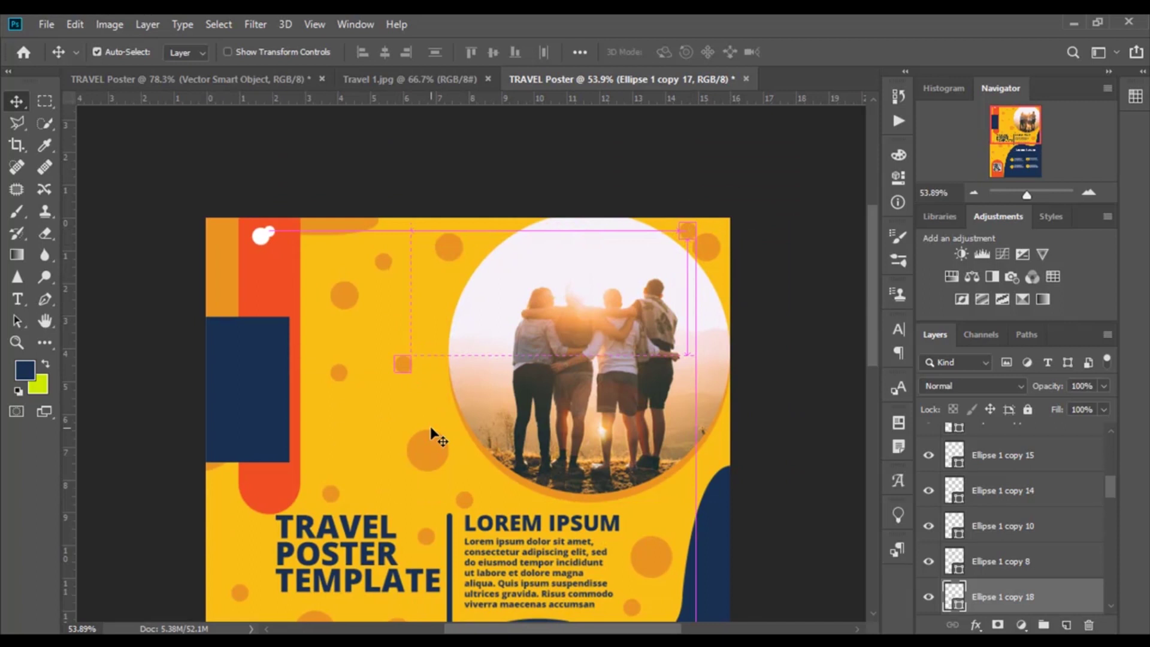
pyautogui.scroll(-1, 402, 403)
pyautogui.scroll(-3, 395, 419)
pyautogui.scroll(3, 335, 354)
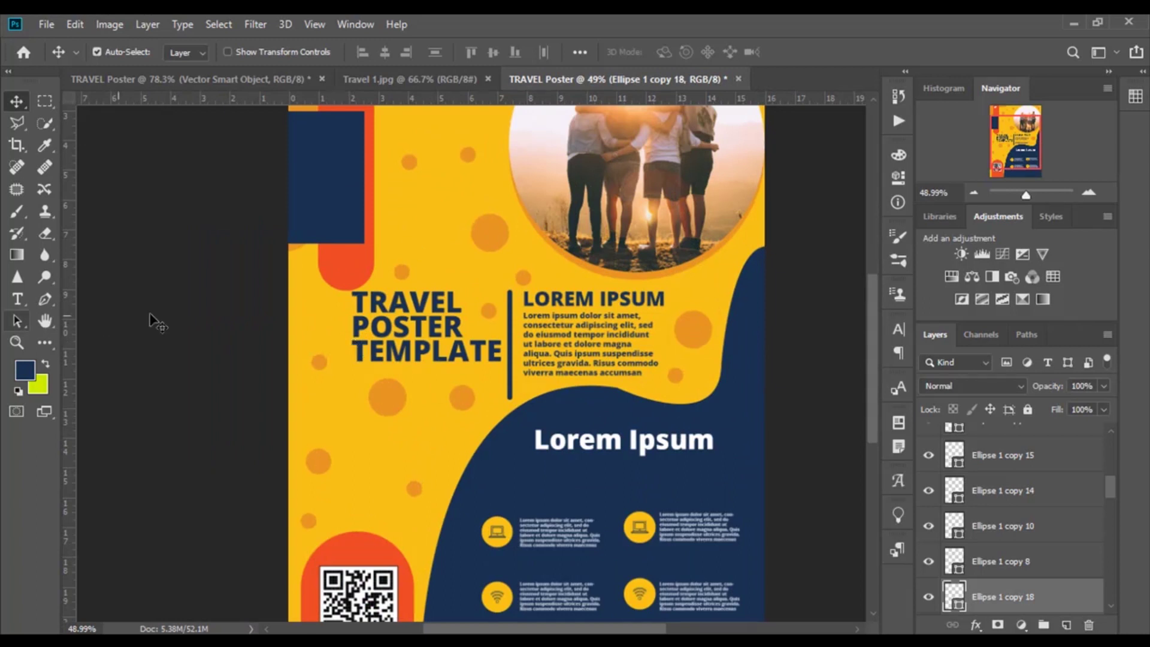
# Add white Raleway Bold 'YOUR TEXT HERE' at 49.3 pt inside the top-left navy box
pyautogui.click(249, 377)
pyautogui.scroll(3, 255, 355)
pyautogui.scroll(2, 353, 336)
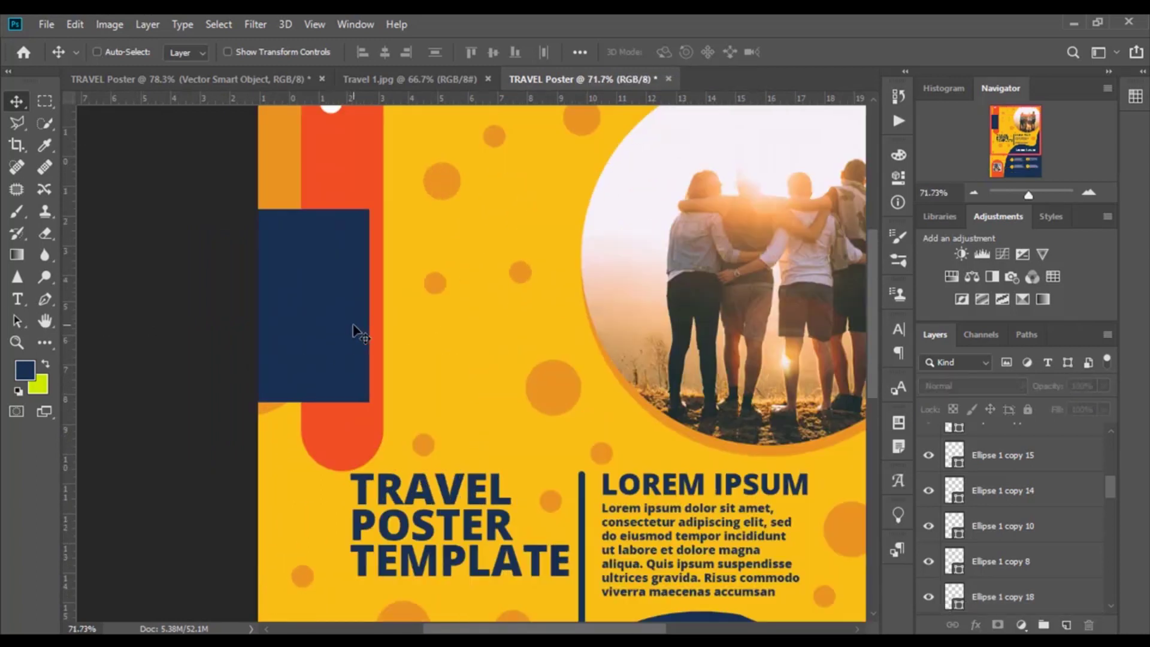
pyautogui.scroll(2, 336, 419)
pyautogui.scroll(-1, 310, 478)
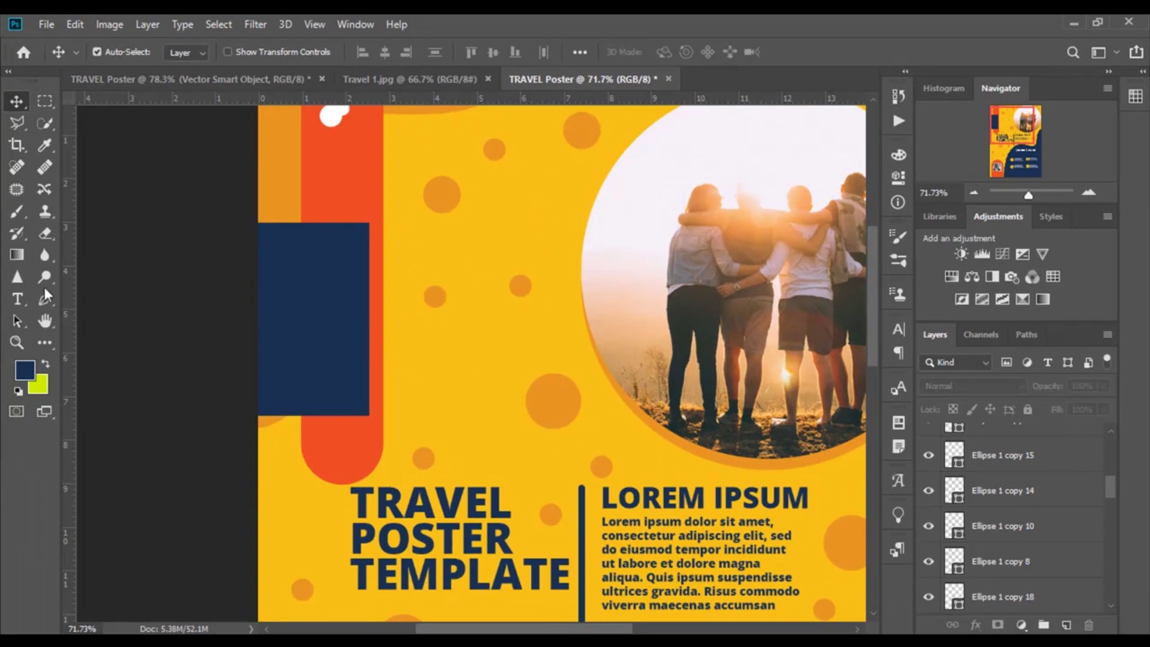
pyautogui.click(16, 302)
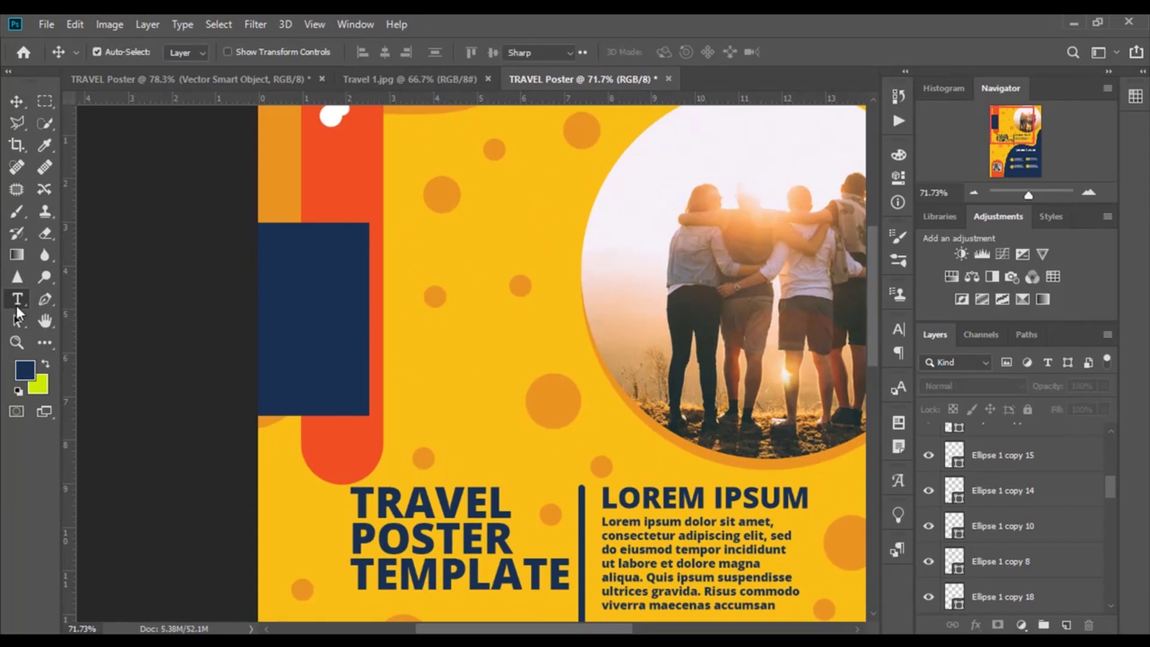
pyautogui.click(285, 279)
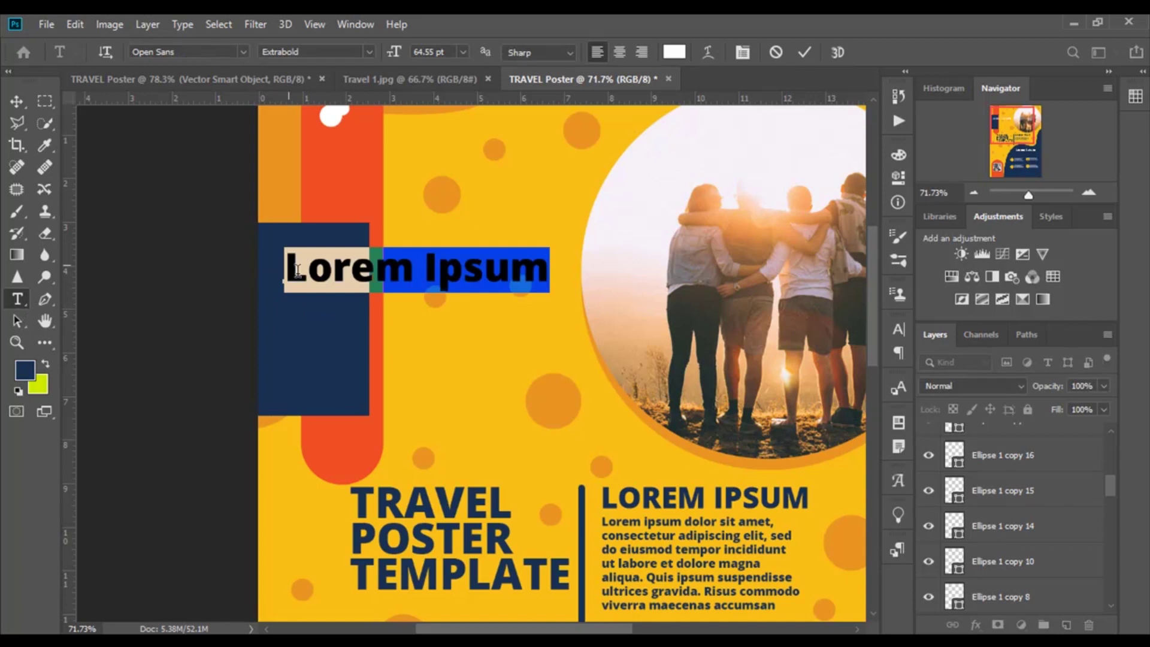
pyautogui.write('YOUR TEXT HERE')
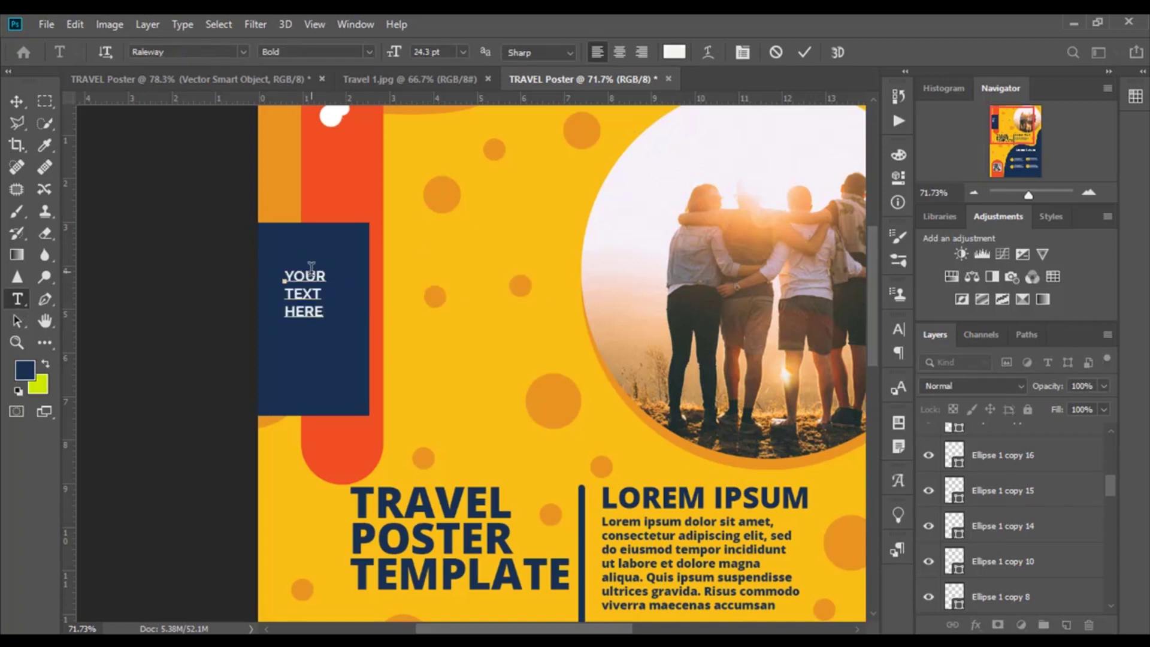
pyautogui.hotkey('ctrl', 'a')
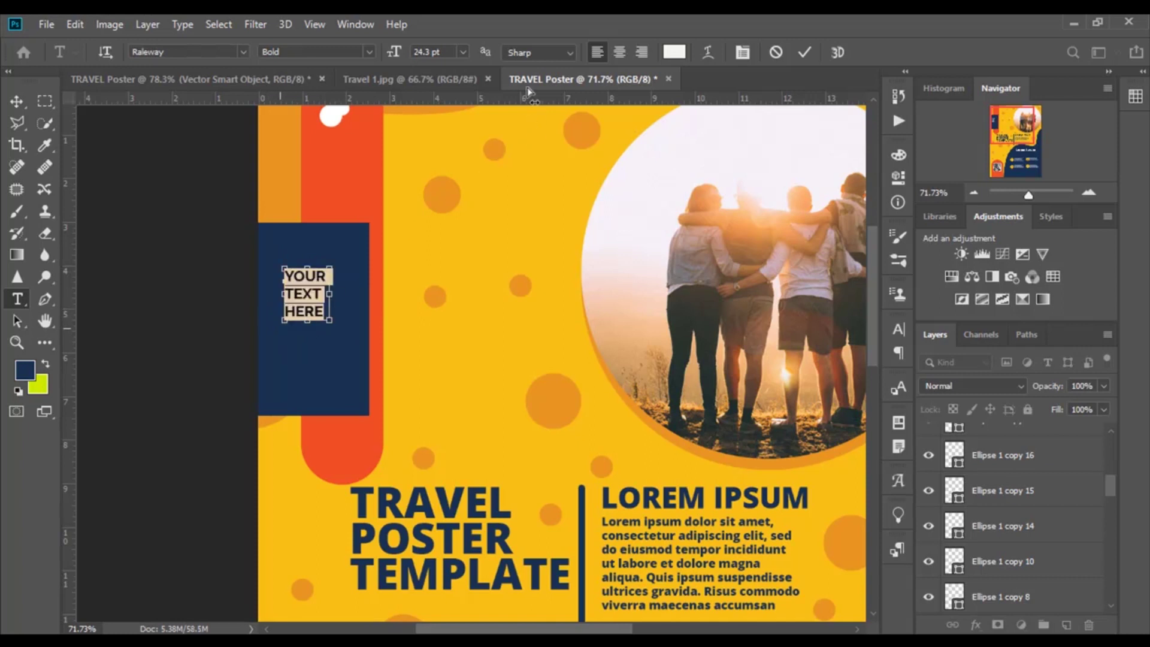
pyautogui.moveTo(393, 55); pyautogui.dragTo(413, 70)
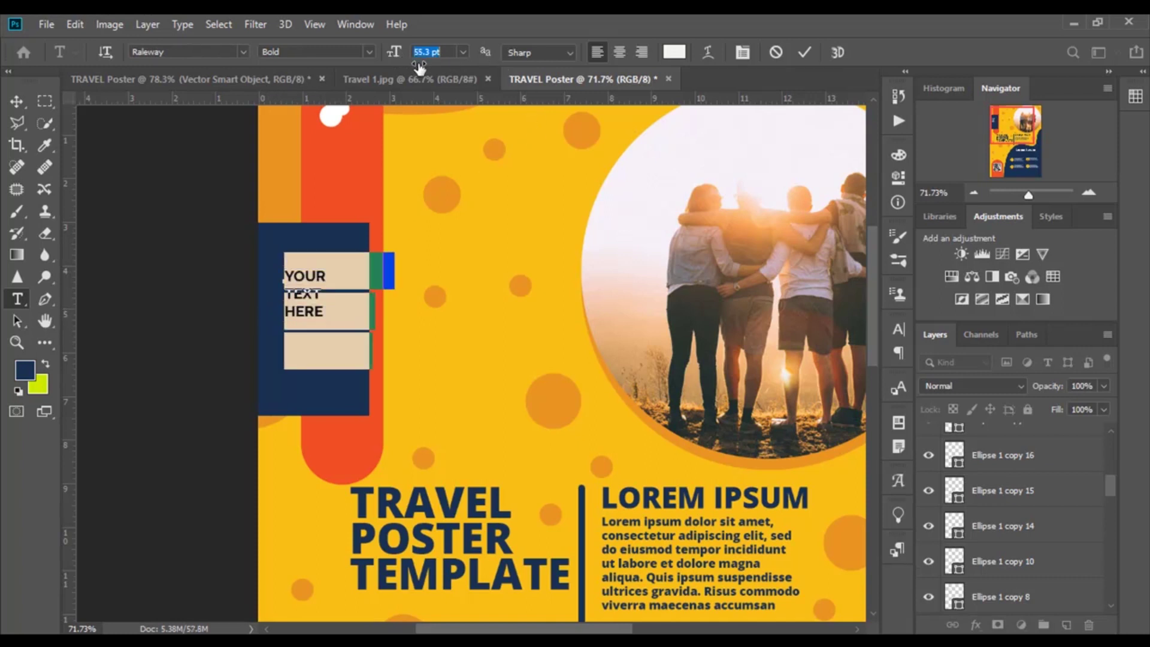
pyautogui.click(12, 103)
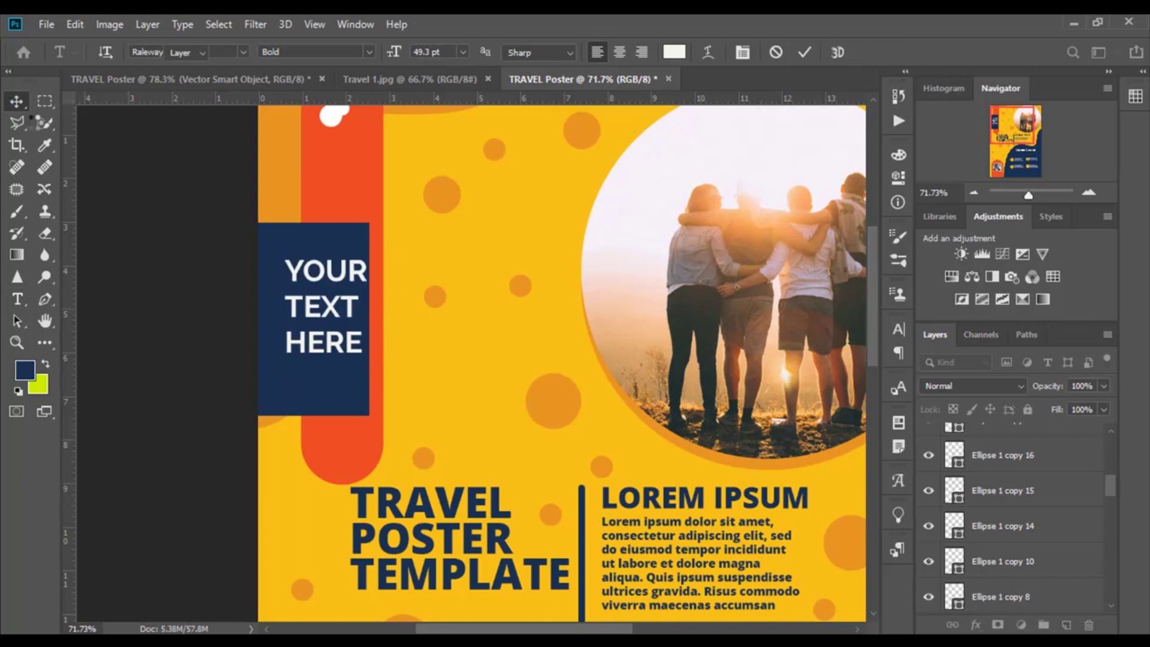
# Centre-align the three lines of the YOUR TEXT HERE label
pyautogui.moveTo(322, 278); pyautogui.dragTo(308, 283)
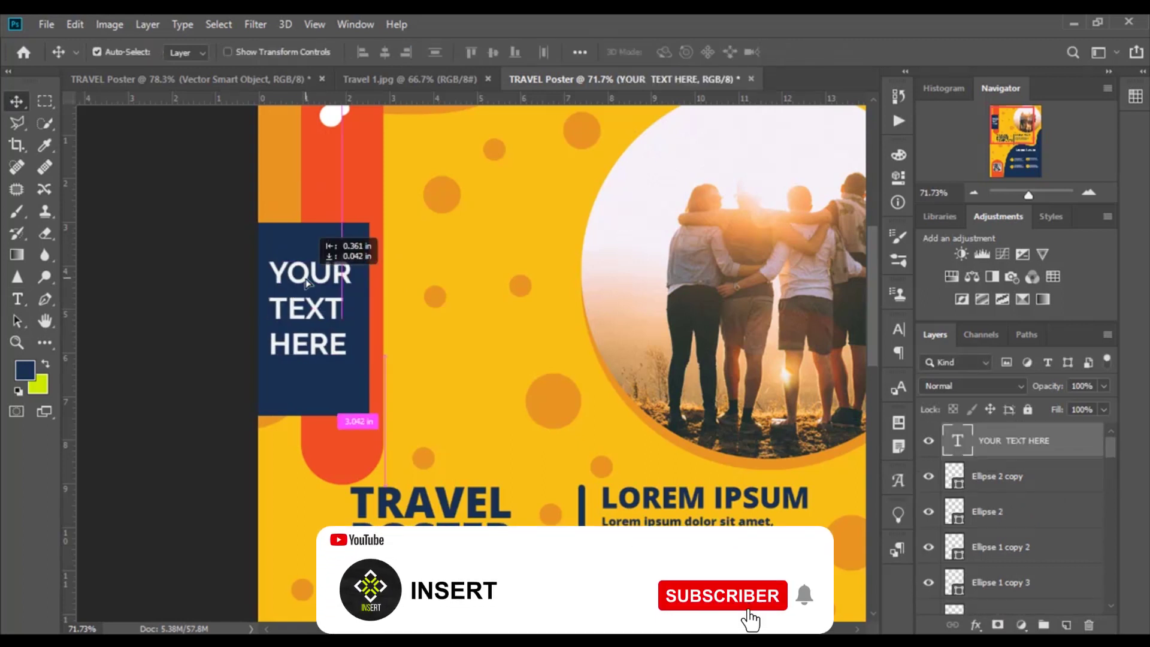
pyautogui.scroll(2, 293, 488)
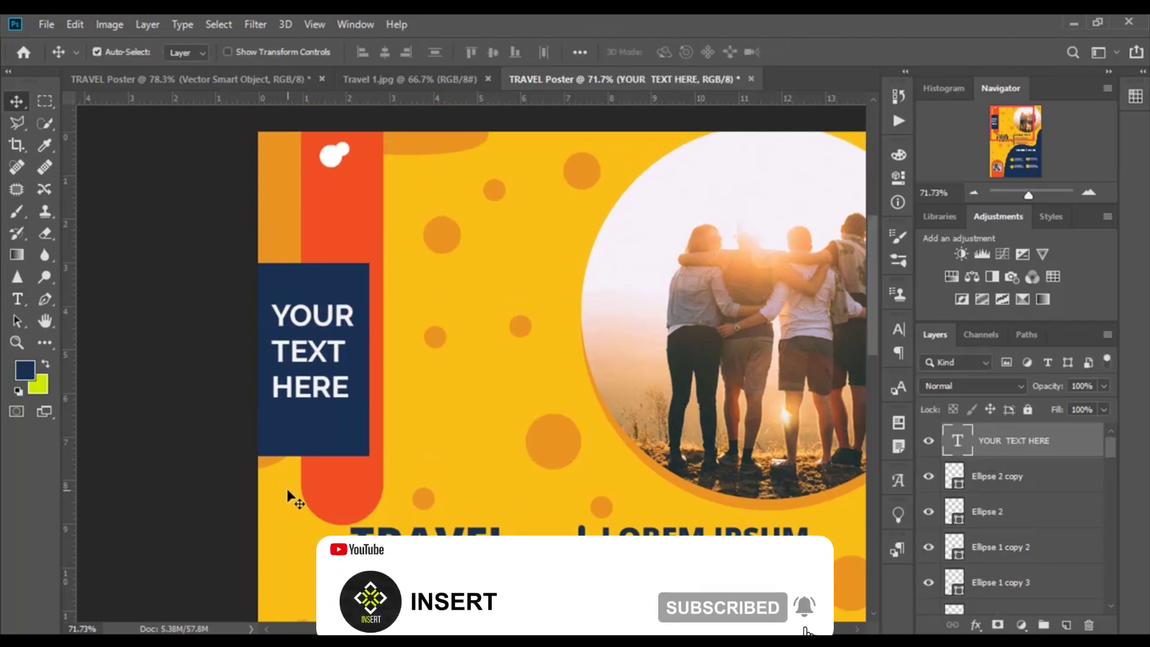
pyautogui.doubleClick(957, 442)
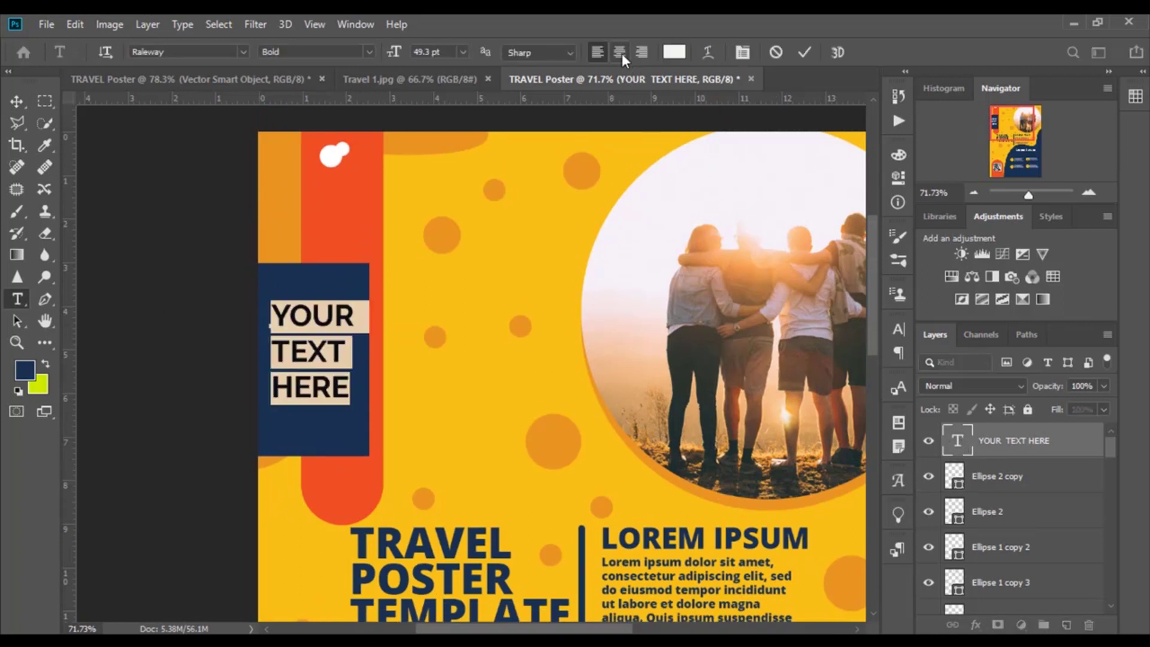
pyautogui.click(620, 52)
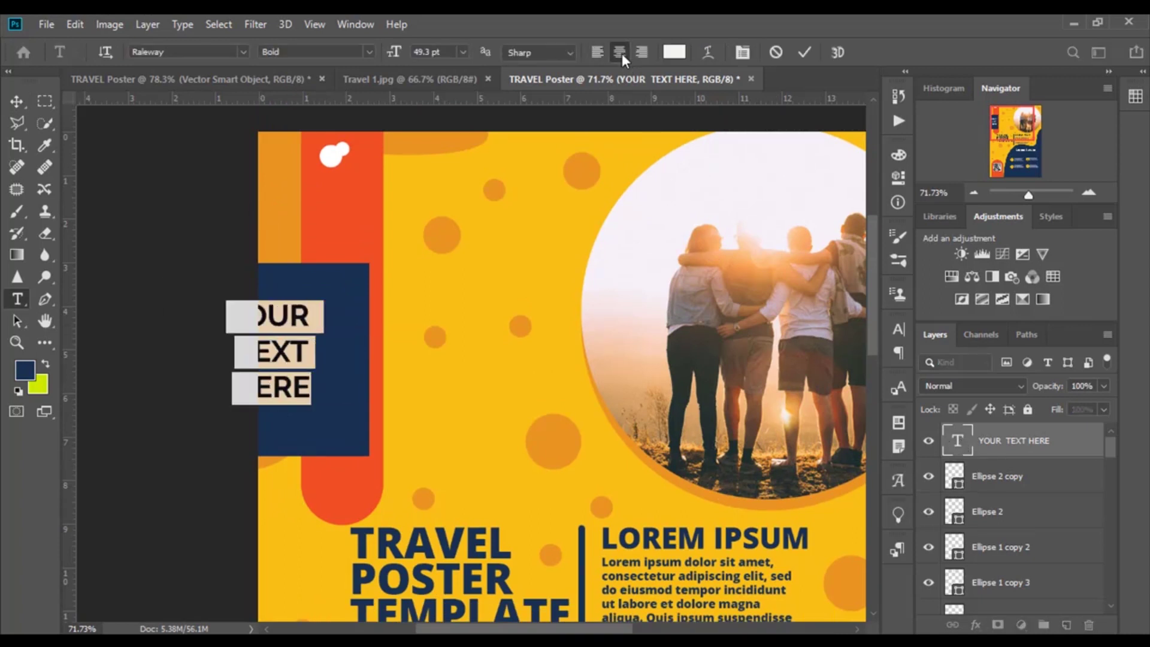
pyautogui.click(17, 101)
# Move the label back inside the navy box, check its edge spacing, and fit the poster on screen
pyautogui.moveTo(322, 357); pyautogui.dragTo(324, 367)
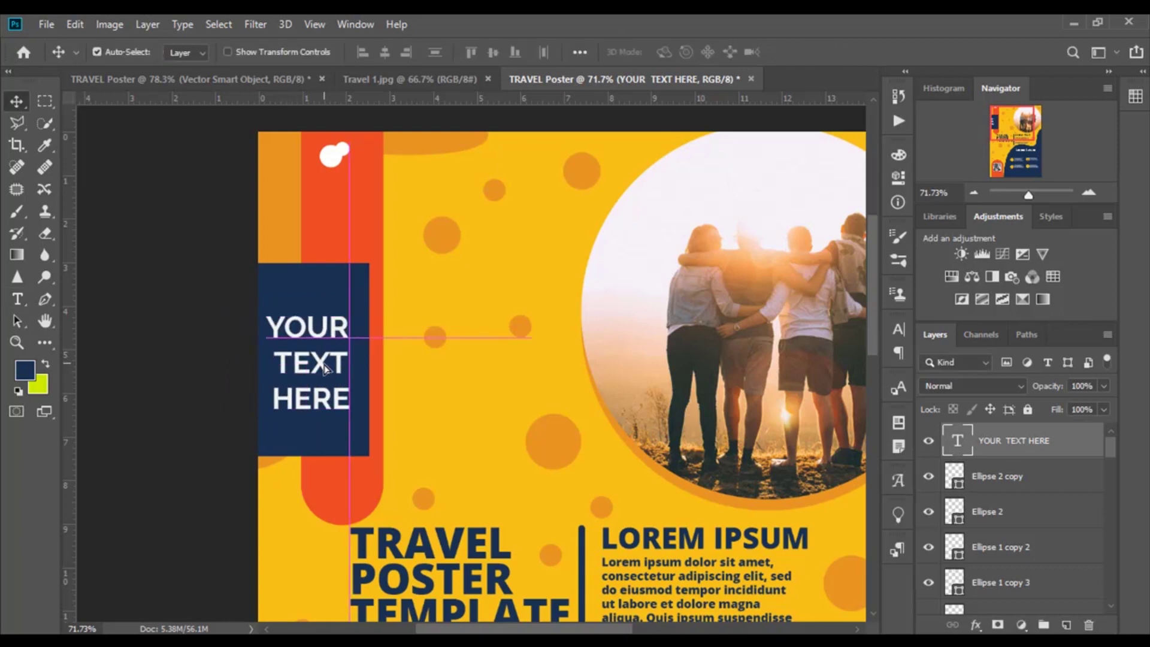
pyautogui.scroll(1, 350, 425)
pyautogui.scroll(-1, 350, 425)
pyautogui.press('ctrl')
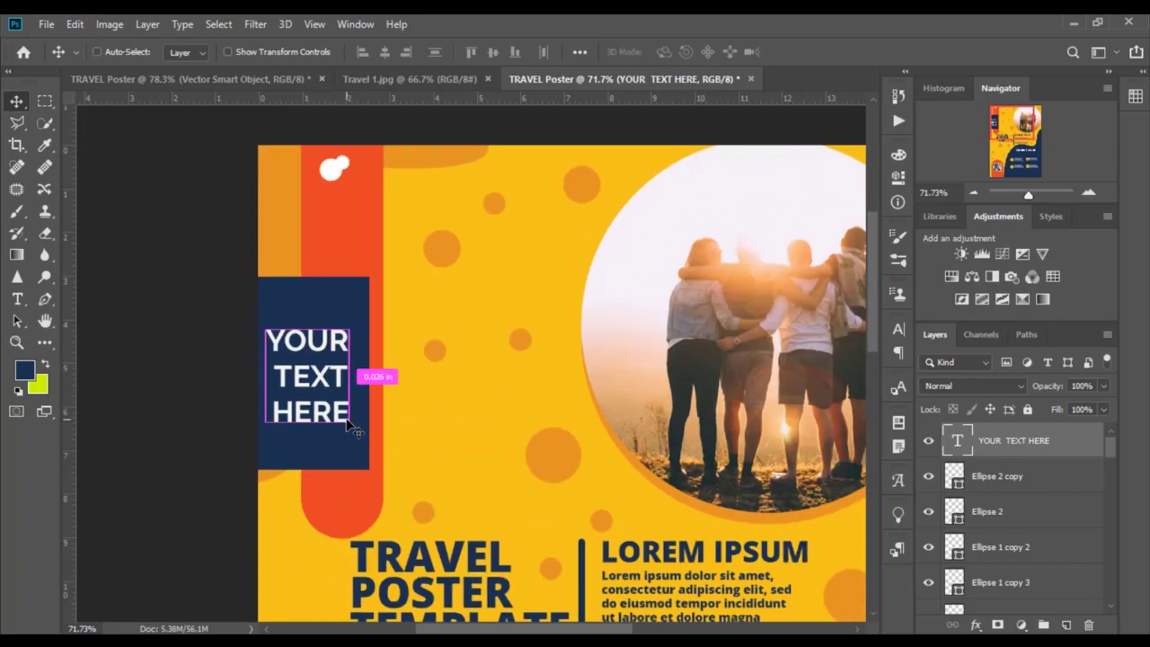
pyautogui.hotkey('ctrl', '0')
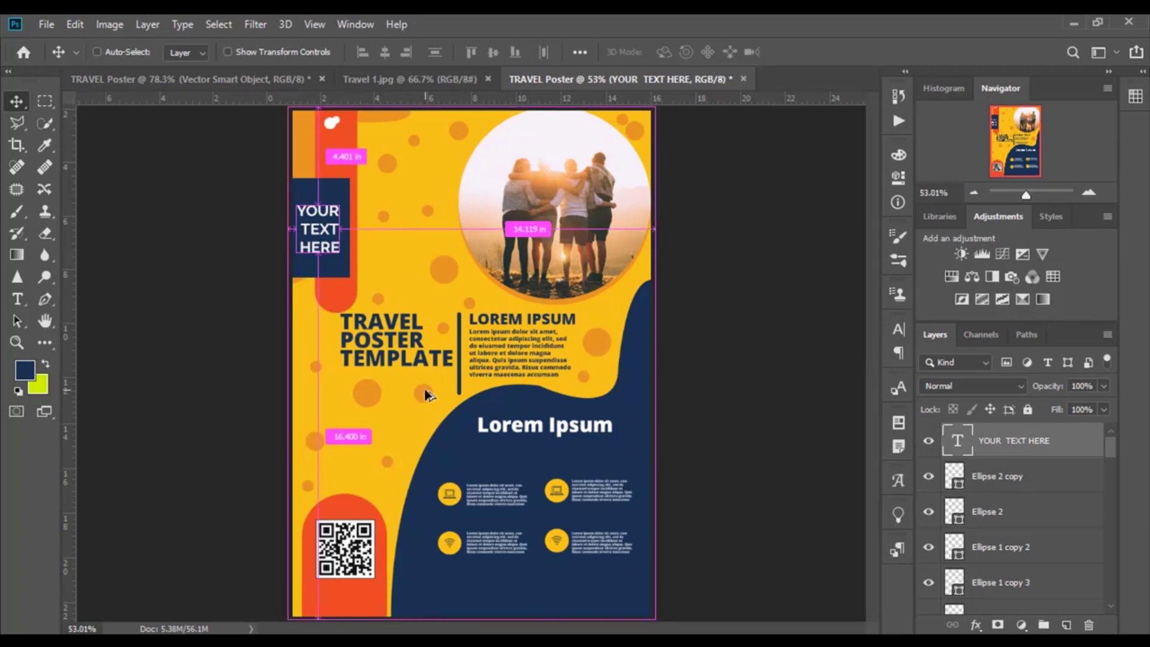
pyautogui.scroll(2, 423, 389)
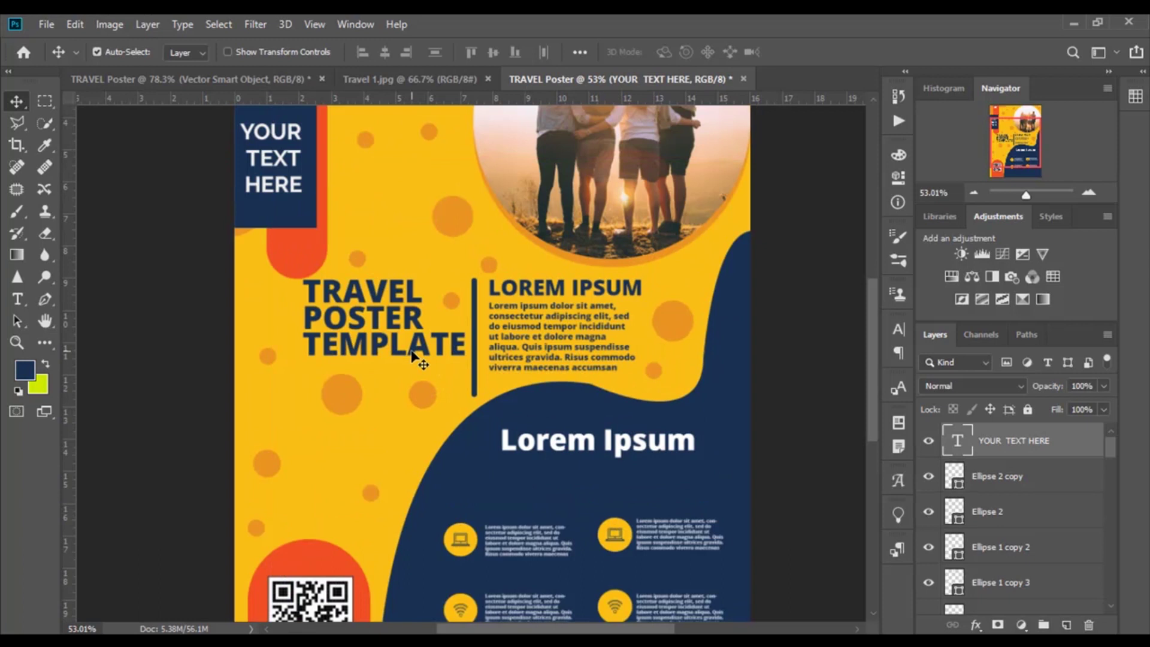
pyautogui.scroll(2, 412, 356)
pyautogui.scroll(2, 442, 354)
pyautogui.scroll(3, 443, 359)
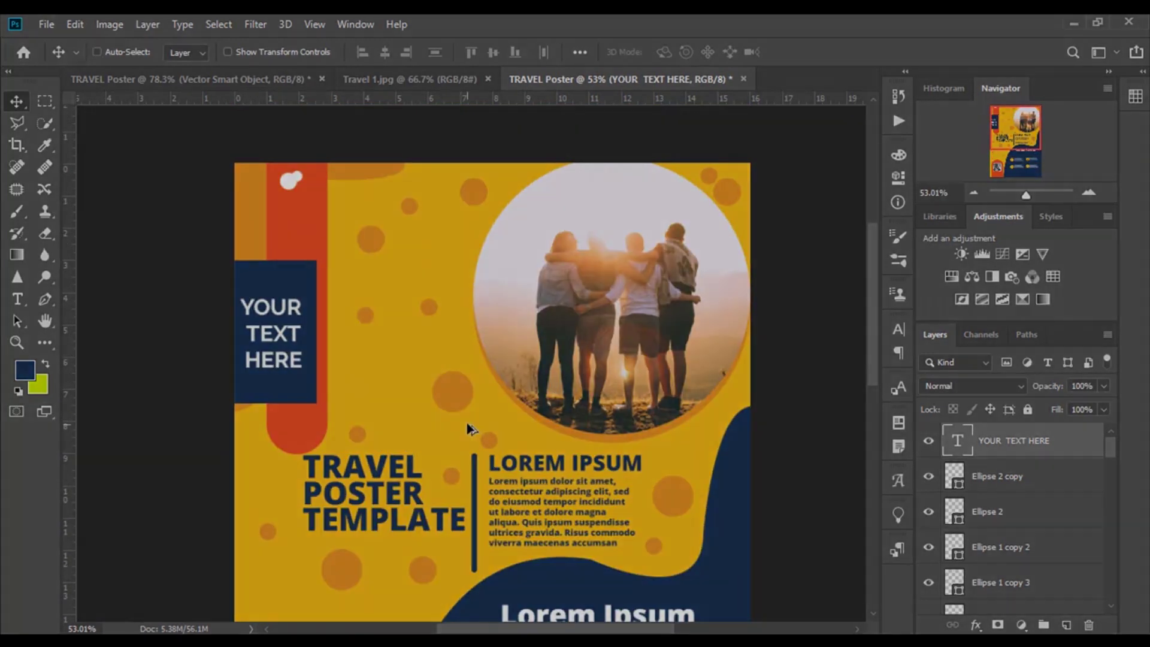
pyautogui.scroll(-2, 466, 423)
pyautogui.scroll(-2, 465, 415)
pyautogui.scroll(2, 456, 473)
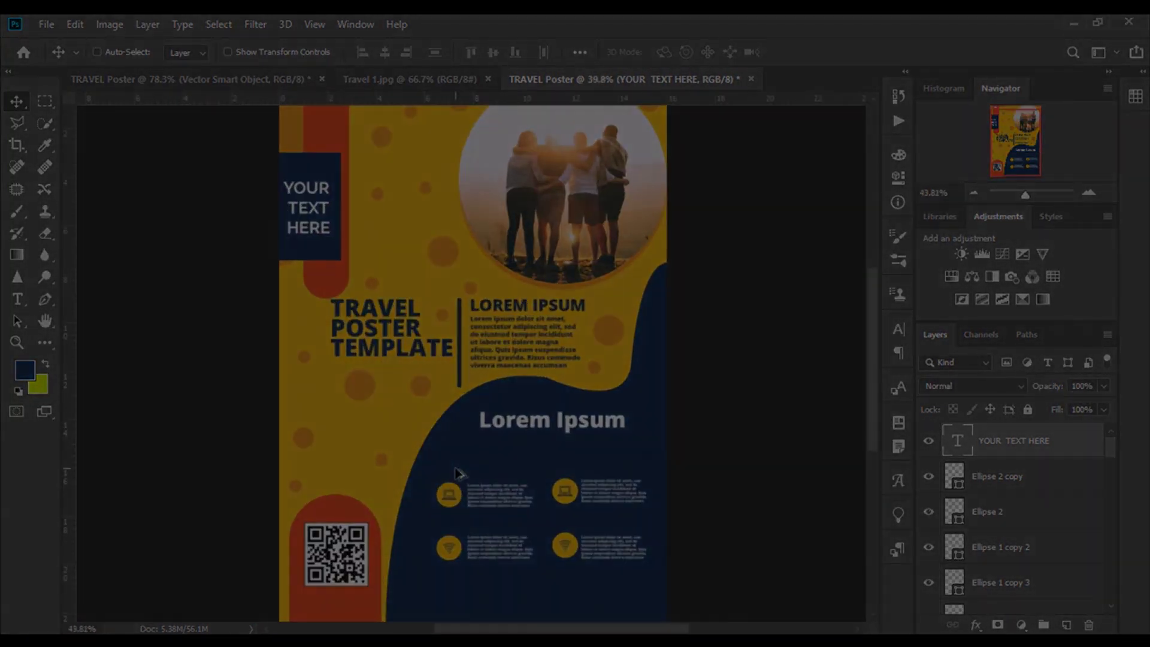